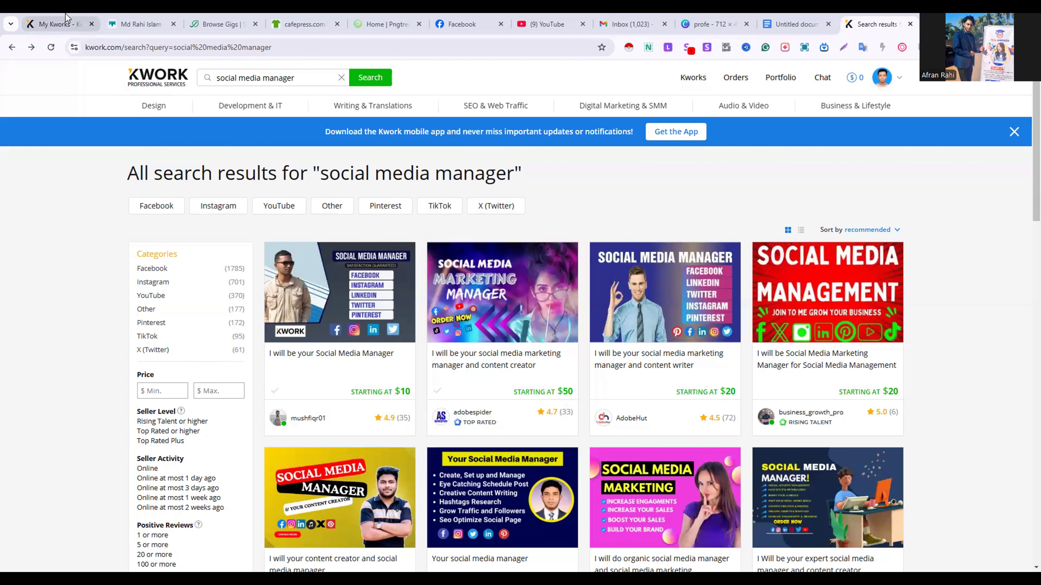
Start creating a new kwork from My Kworks and title it "I well be your social media manager"
{"action": "left_click", "coordinate": [57, 24]}
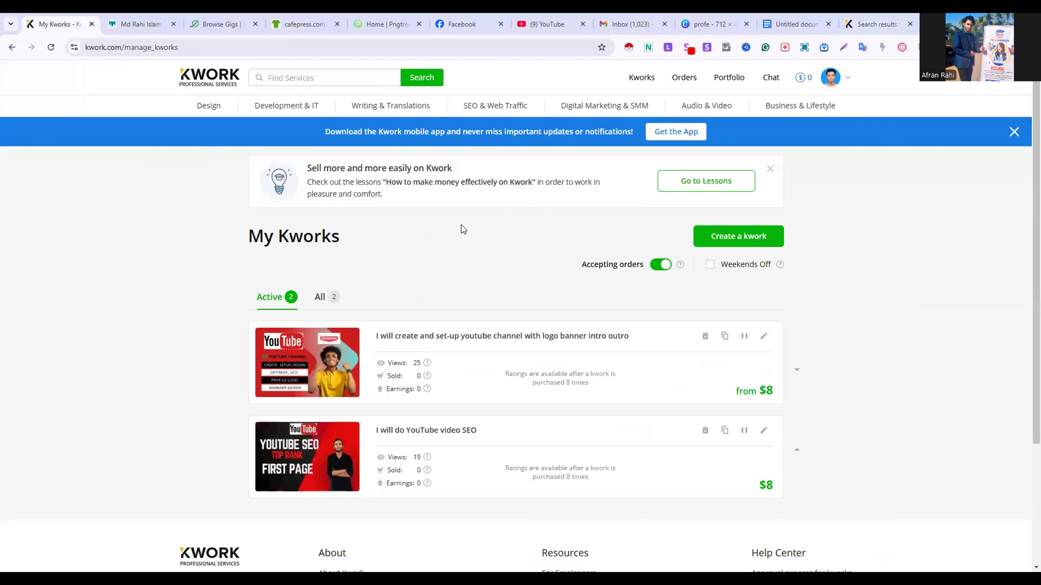
{"action": "left_click", "coordinate": [739, 235]}
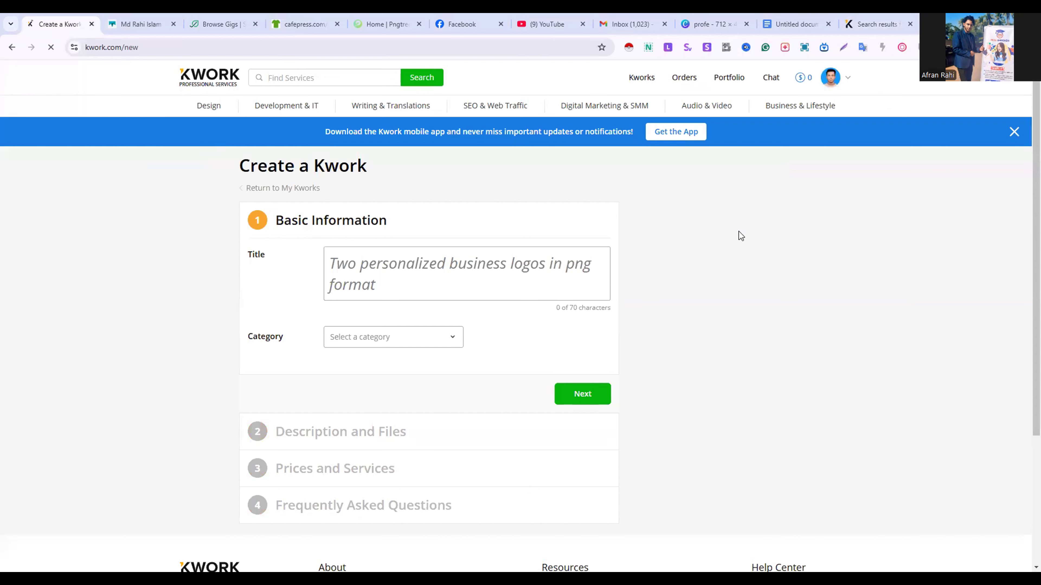
{"action": "left_click", "coordinate": [441, 268]}
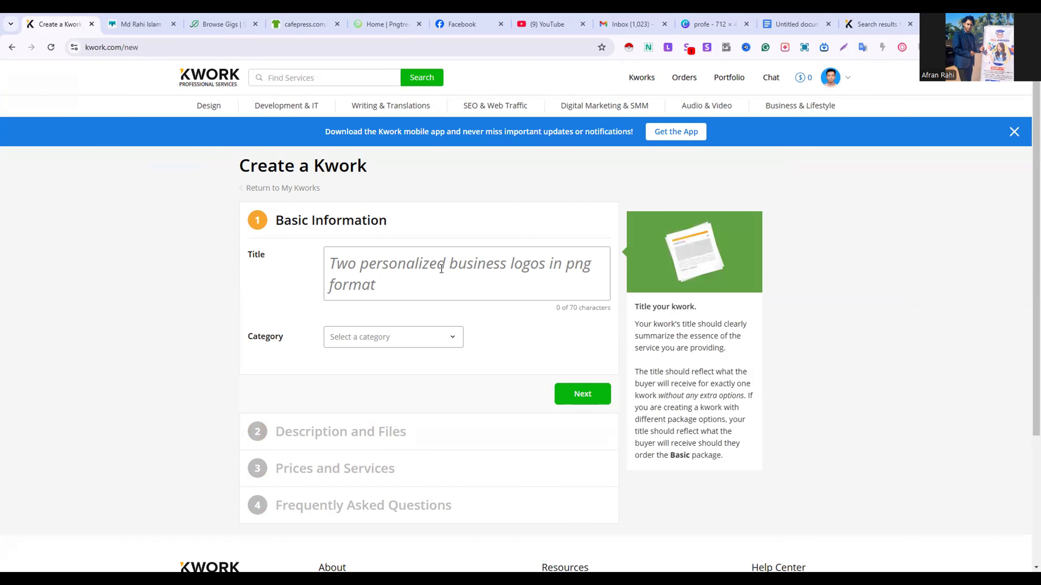
{"action": "left_click", "coordinate": [441, 269]}
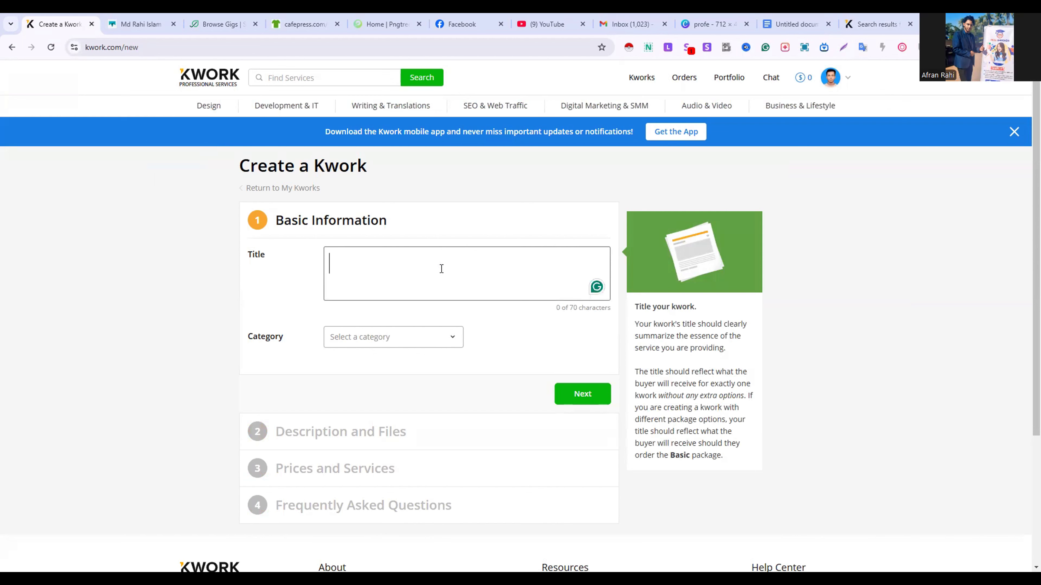
{"action": "type", "text": "I"}
{"action": "key", "text": "BackSpace"}
{"action": "type", "text": "I well "}
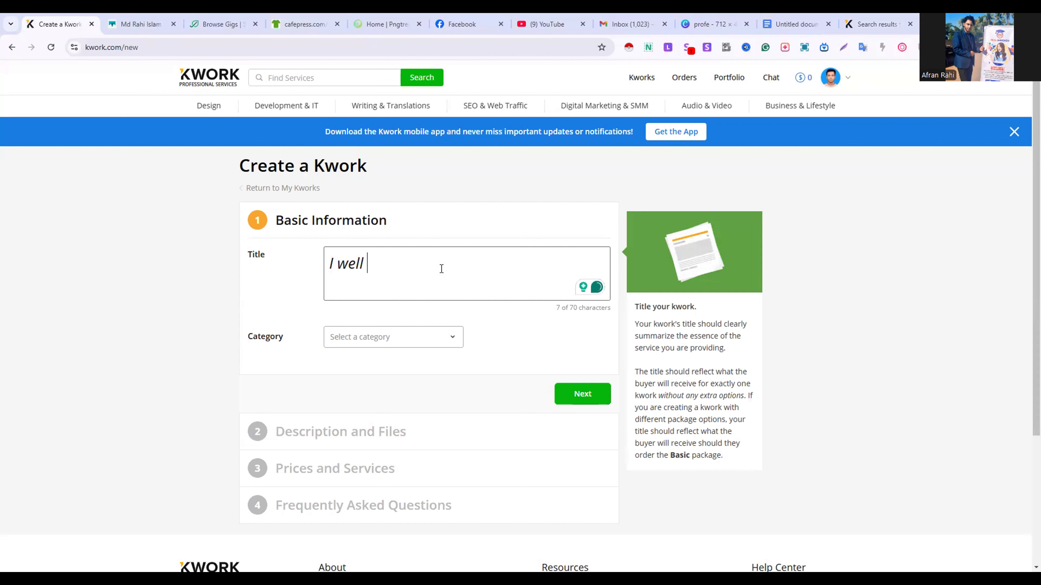
{"action": "type", "text": "be your socia"}
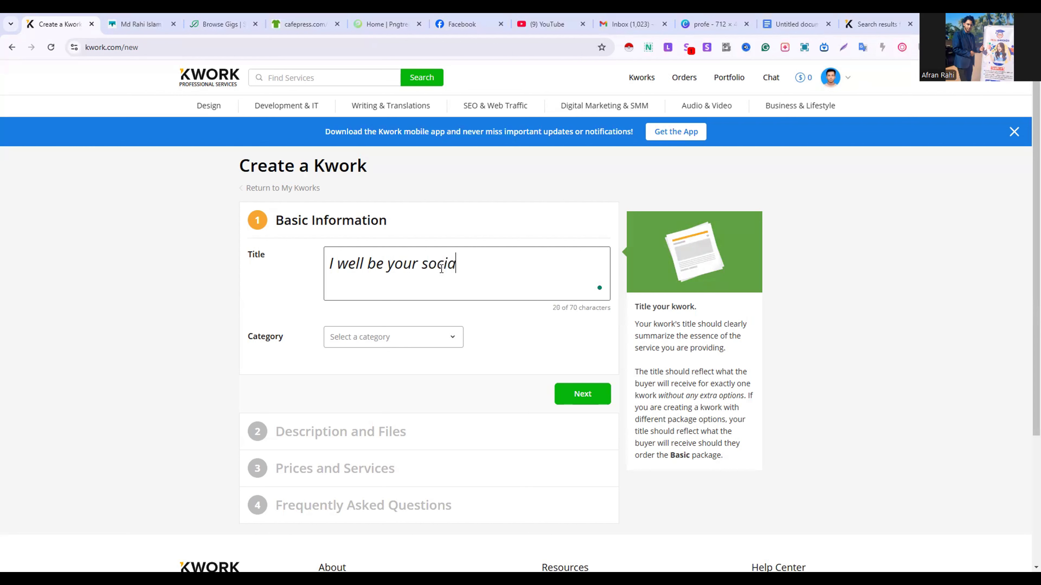
{"action": "type", "text": "l media manaa"}
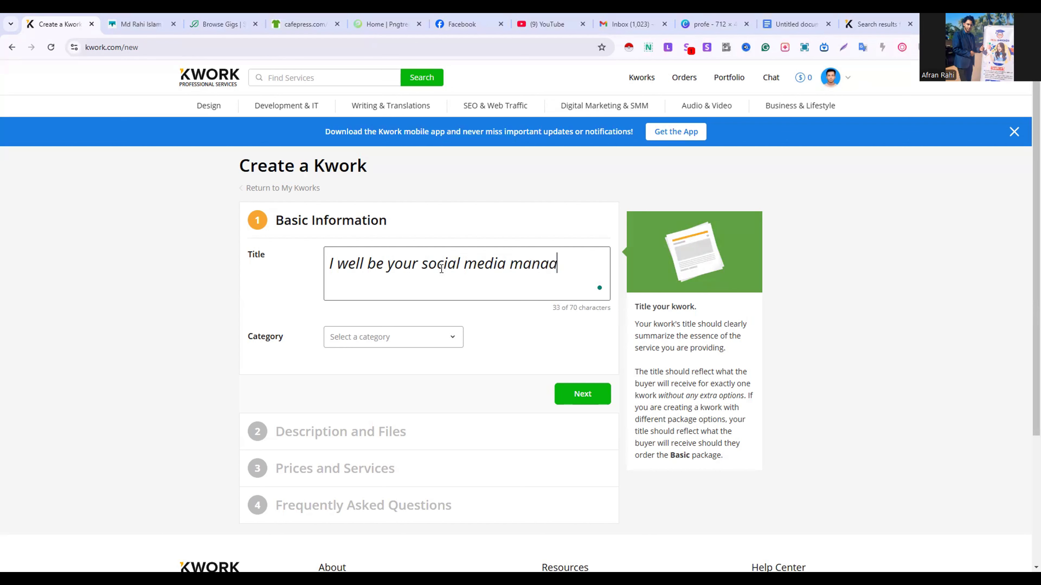
{"action": "key", "text": "BackSpace"}
{"action": "type", "text": "ger"}
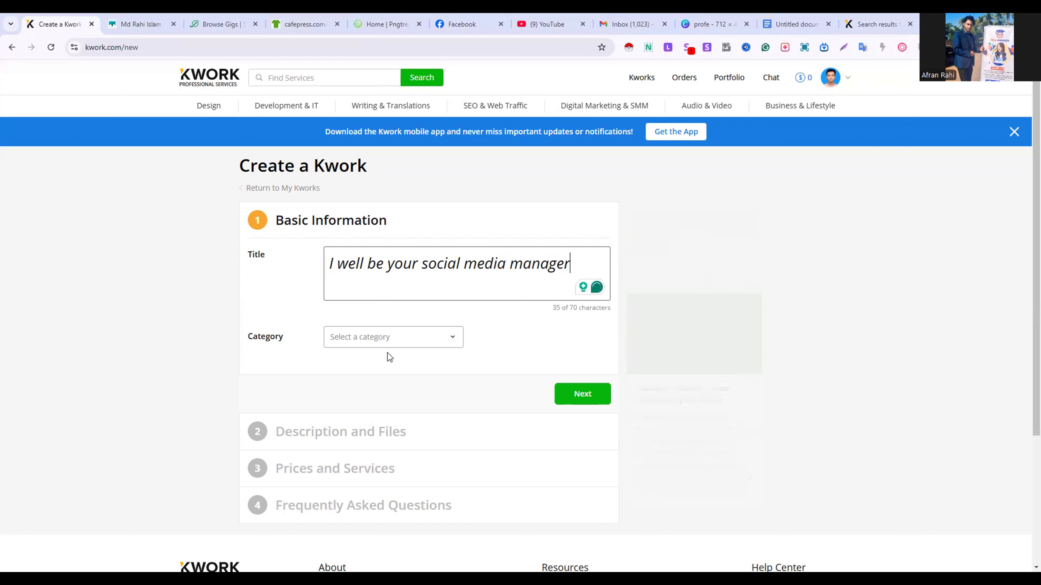
Set the kwork's category to Digital Marketing & SMM with the subcategory Social Media & SMM
{"action": "left_click", "coordinate": [411, 345]}
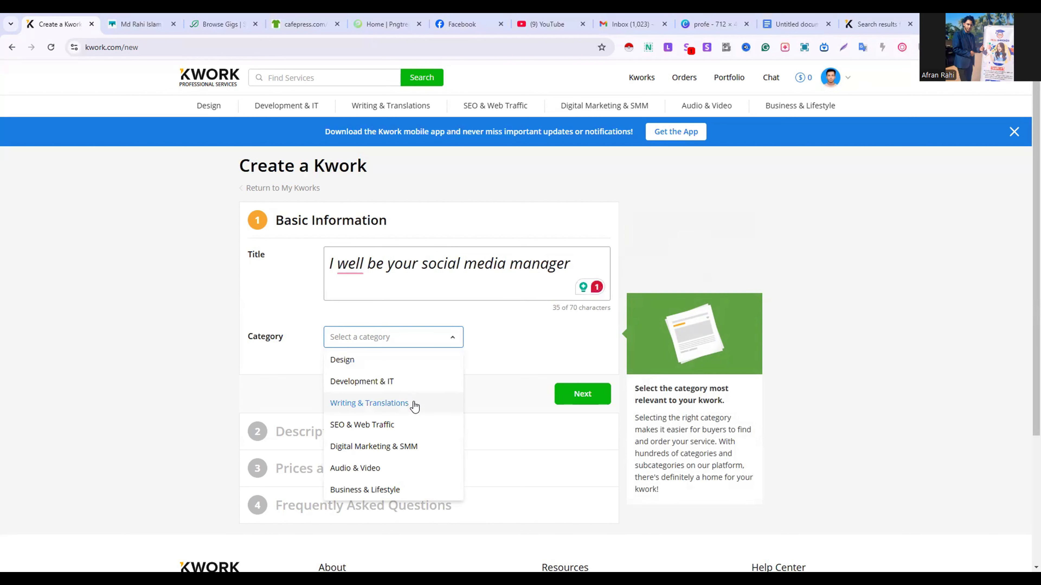
{"action": "left_click", "coordinate": [406, 447]}
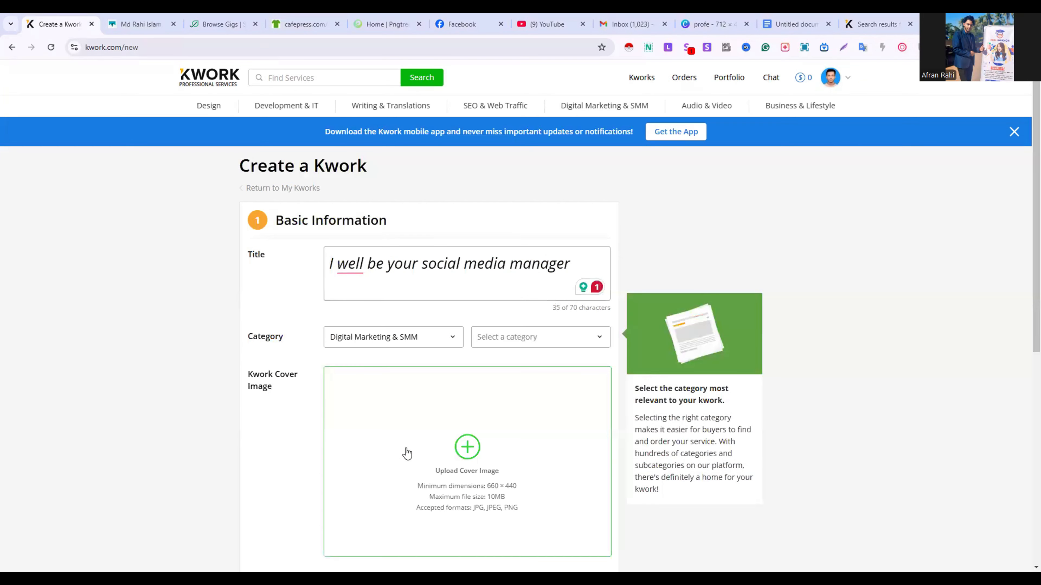
{"action": "left_click", "coordinate": [541, 344]}
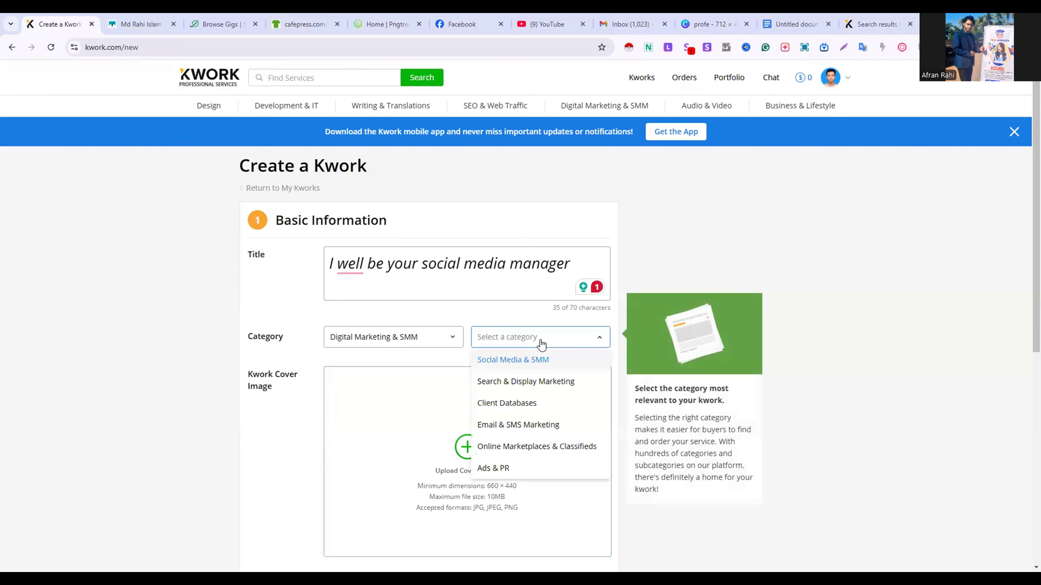
{"action": "left_click", "coordinate": [533, 360]}
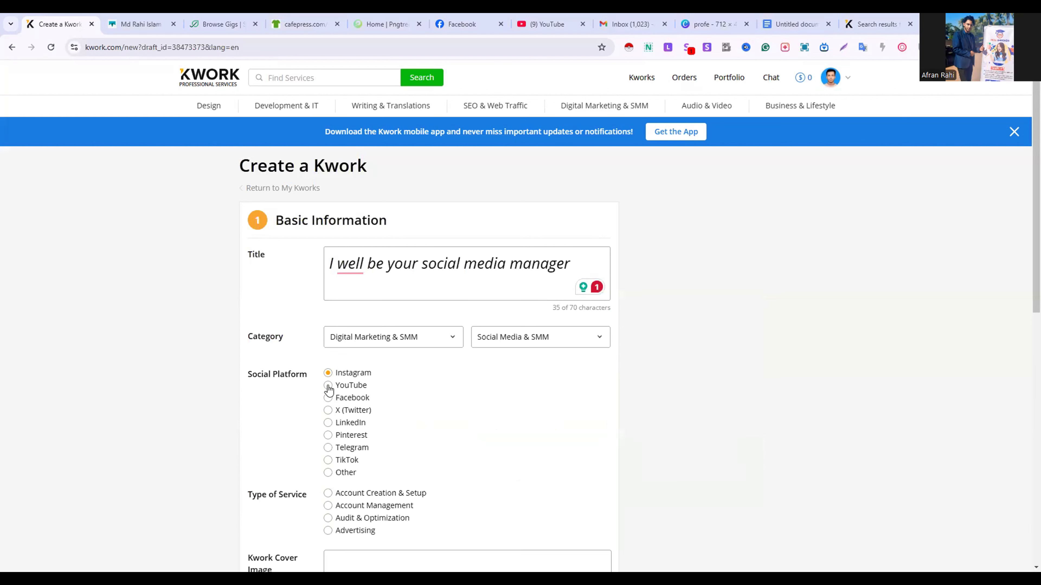
Choose Facebook as the kwork's social platform and Account Management as its type of service
{"action": "left_click", "coordinate": [328, 398]}
{"action": "left_click", "coordinate": [328, 423]}
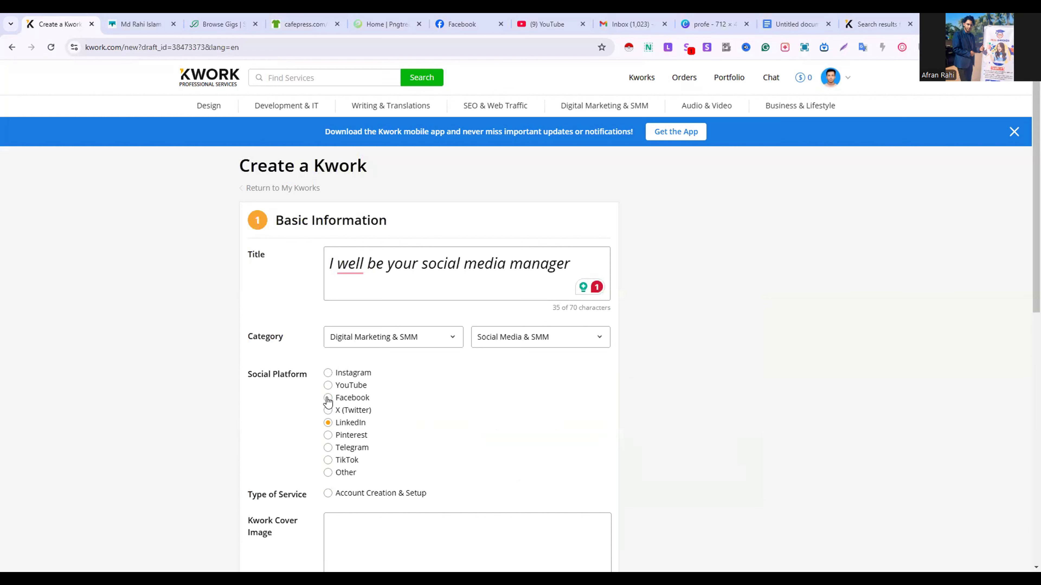
{"action": "left_click", "coordinate": [328, 398]}
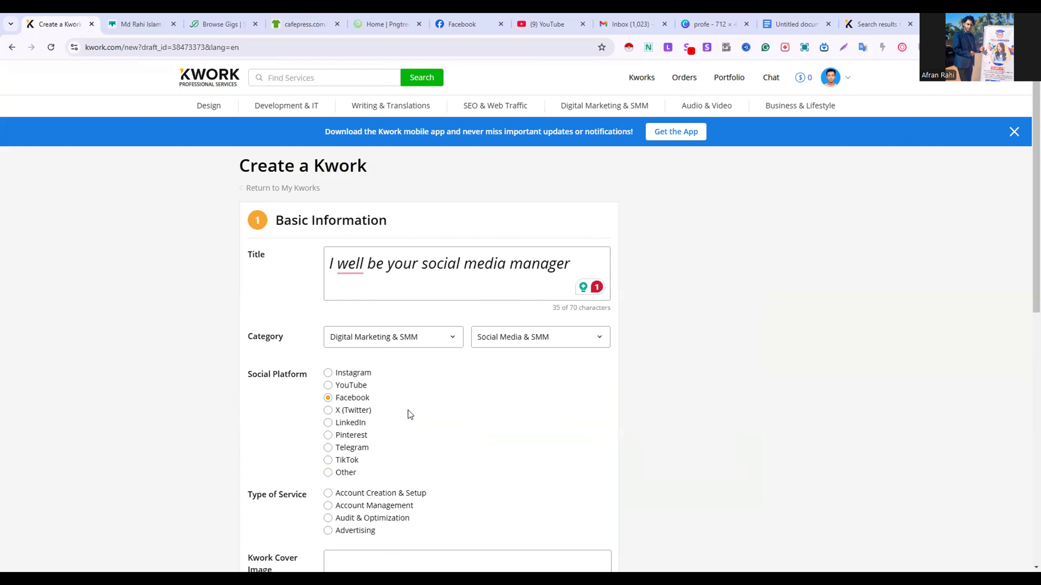
{"action": "scroll", "coordinate": [409, 414], "scroll_direction": "down", "scroll_amount": 3}
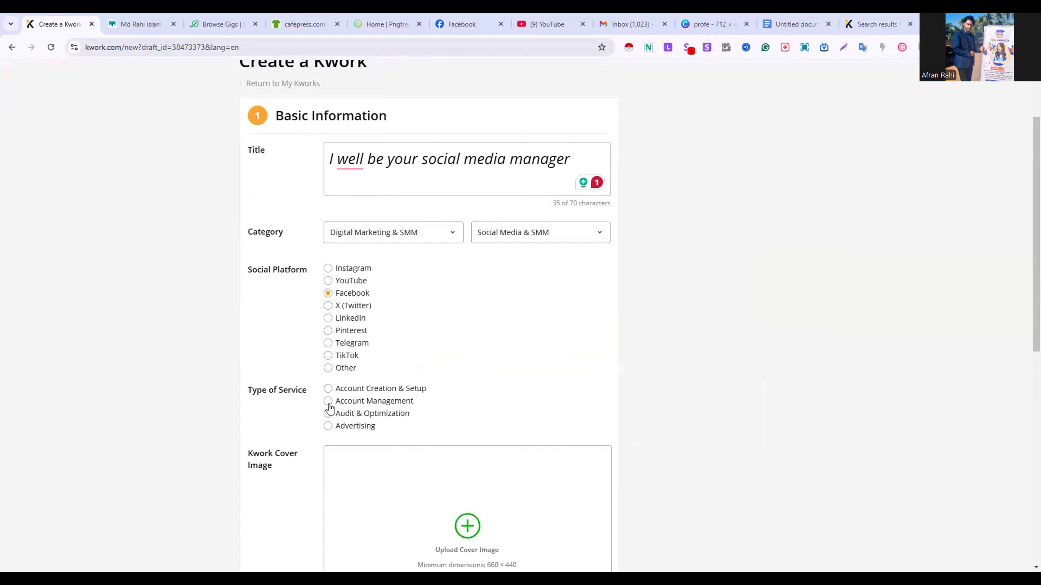
{"action": "left_click", "coordinate": [328, 401]}
Try to upload the profe (2) image from Downloads as the kwork cover image
{"action": "scroll", "coordinate": [373, 471], "scroll_direction": "down", "scroll_amount": 1}
{"action": "scroll", "coordinate": [372, 471], "scroll_direction": "down", "scroll_amount": 2}
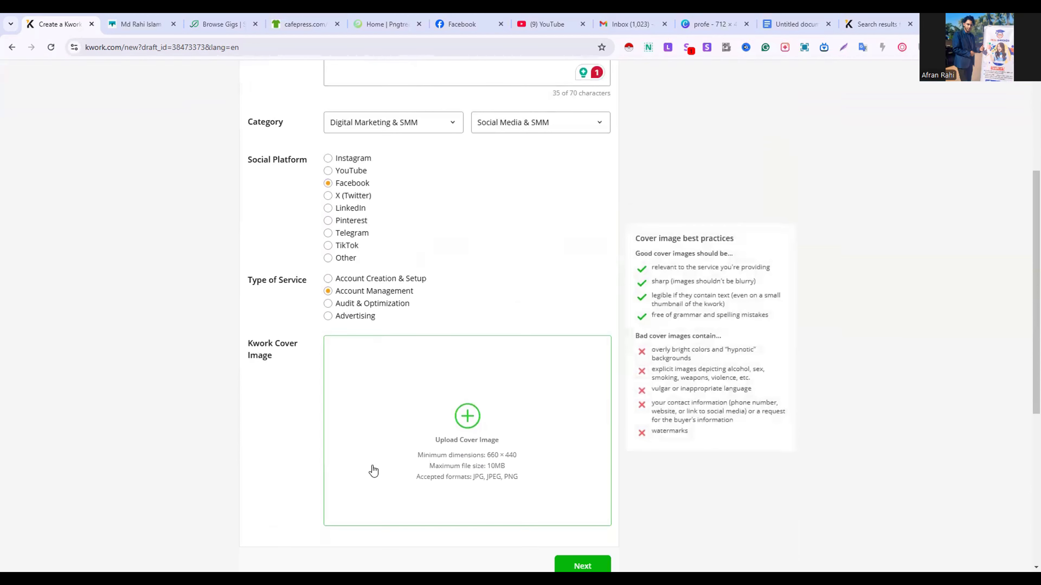
{"action": "left_click", "coordinate": [469, 422]}
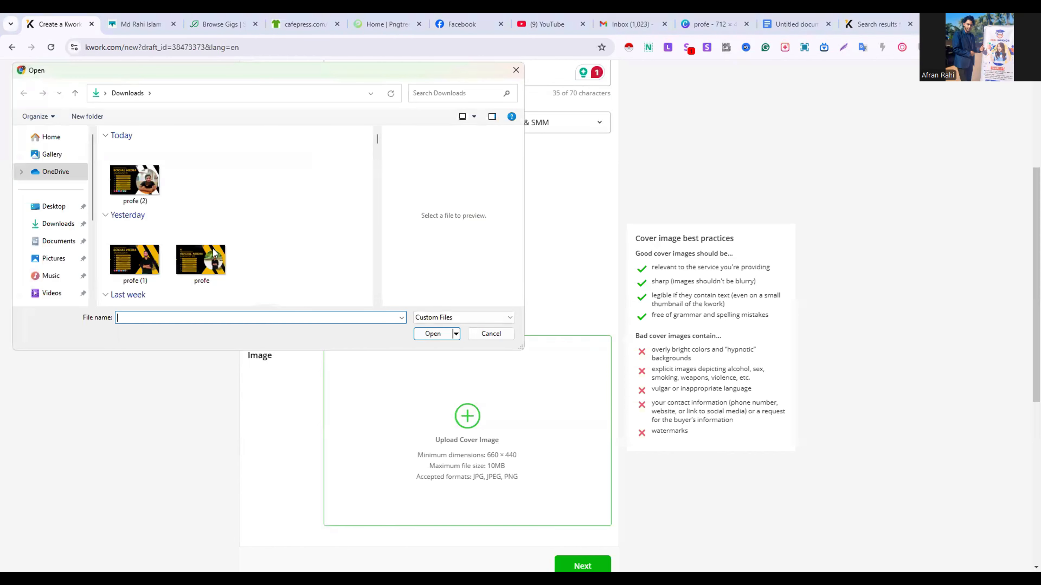
{"action": "left_click", "coordinate": [148, 190]}
{"action": "double_click", "coordinate": [146, 187]}
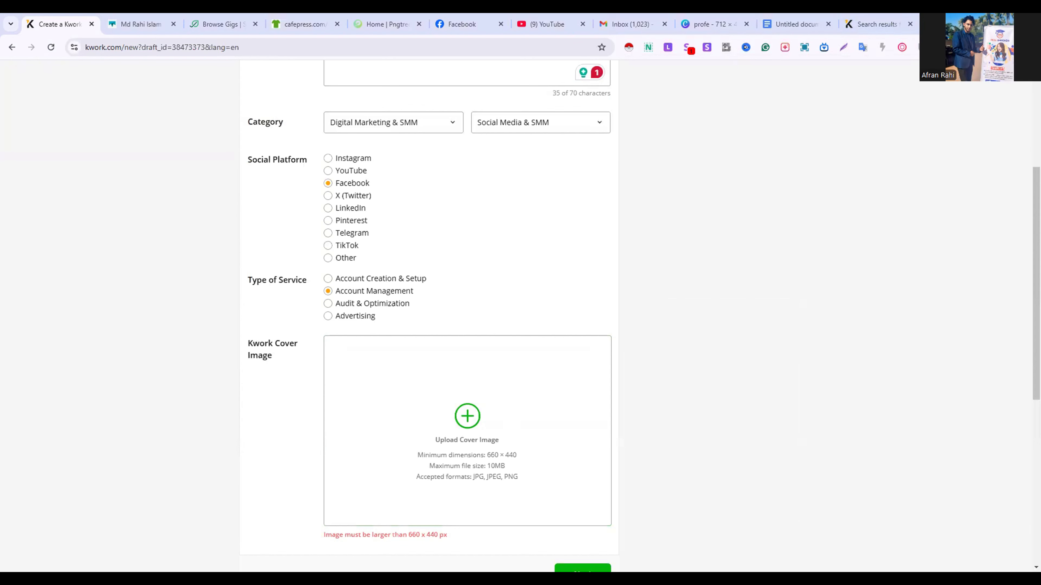
Switch to Canva in a new browser tab and start a design with a custom size
{"action": "key", "text": "ctrl+t"}
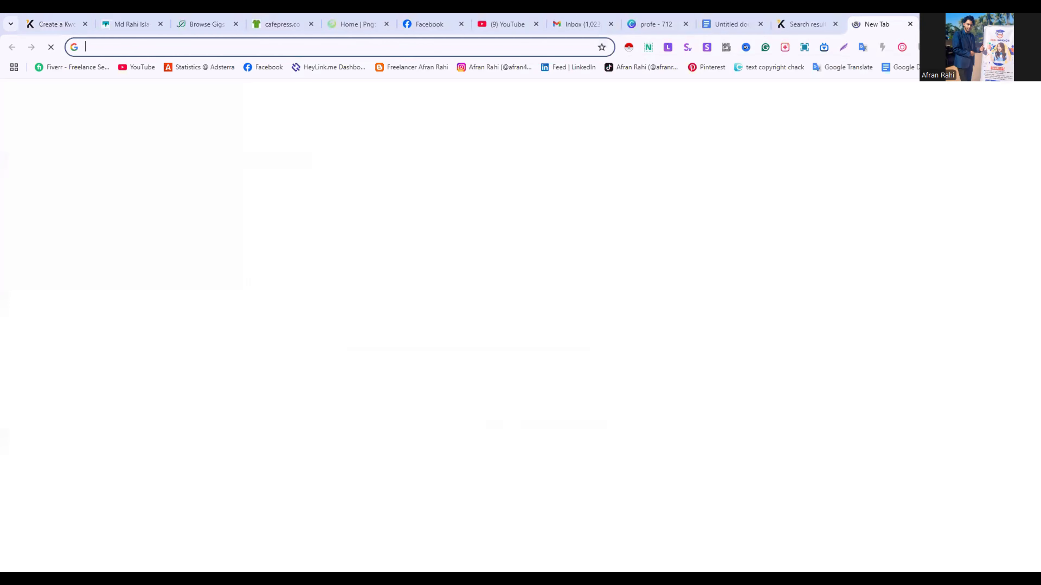
{"action": "left_click", "coordinate": [960, 67]}
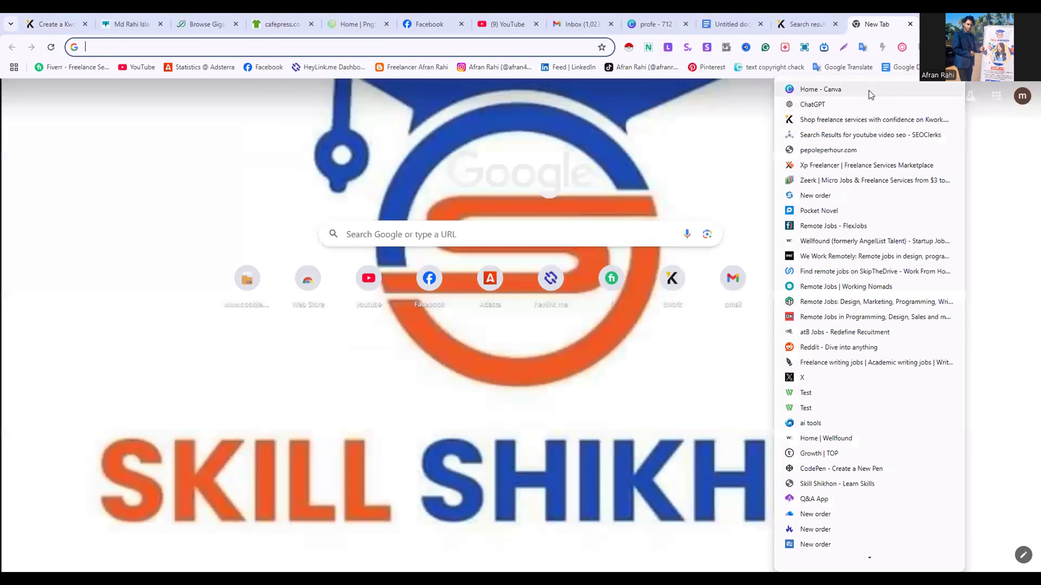
{"action": "left_click", "coordinate": [869, 90]}
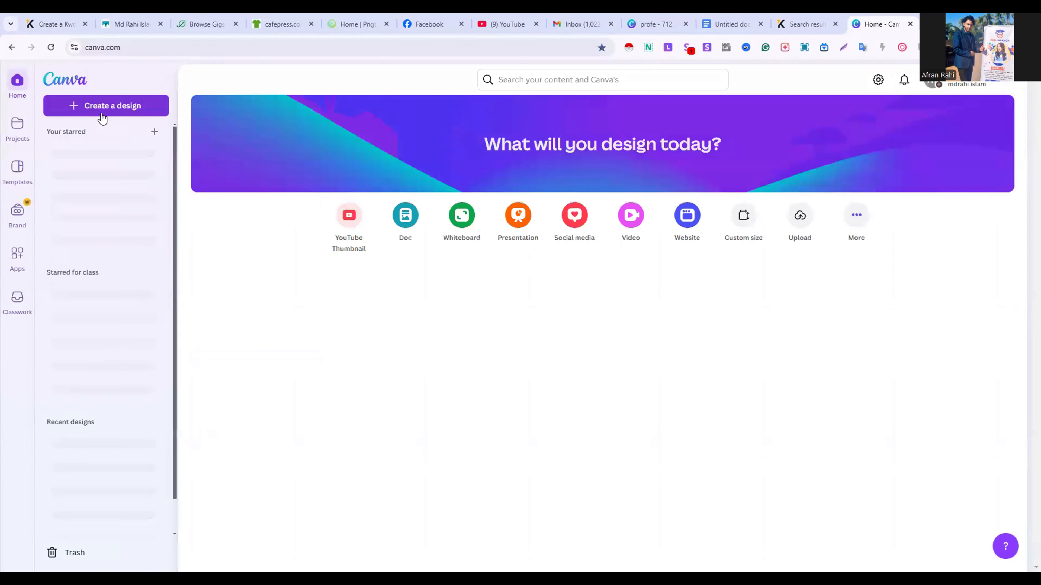
{"action": "left_click", "coordinate": [101, 113]}
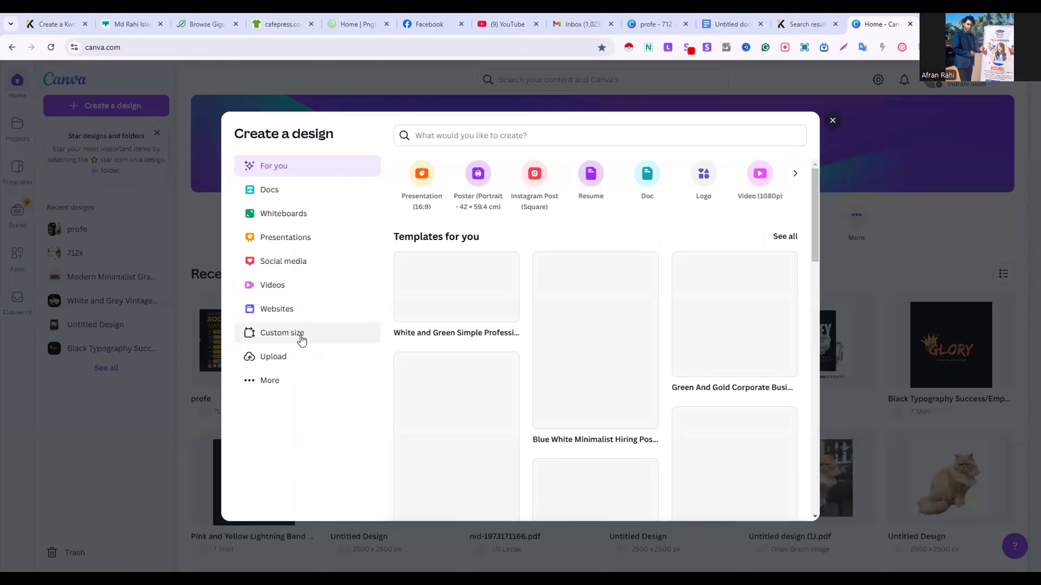
{"action": "left_click", "coordinate": [302, 340]}
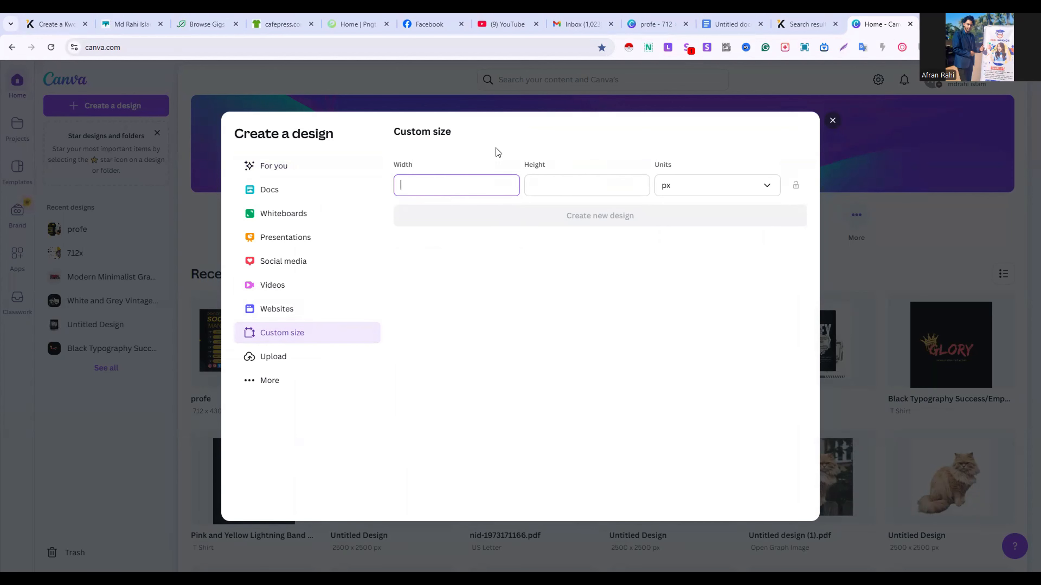
Check the minimum cover dimensions on the Kwork form and create the Canva design at 660 × 440 px
{"action": "left_click", "coordinate": [785, 23]}
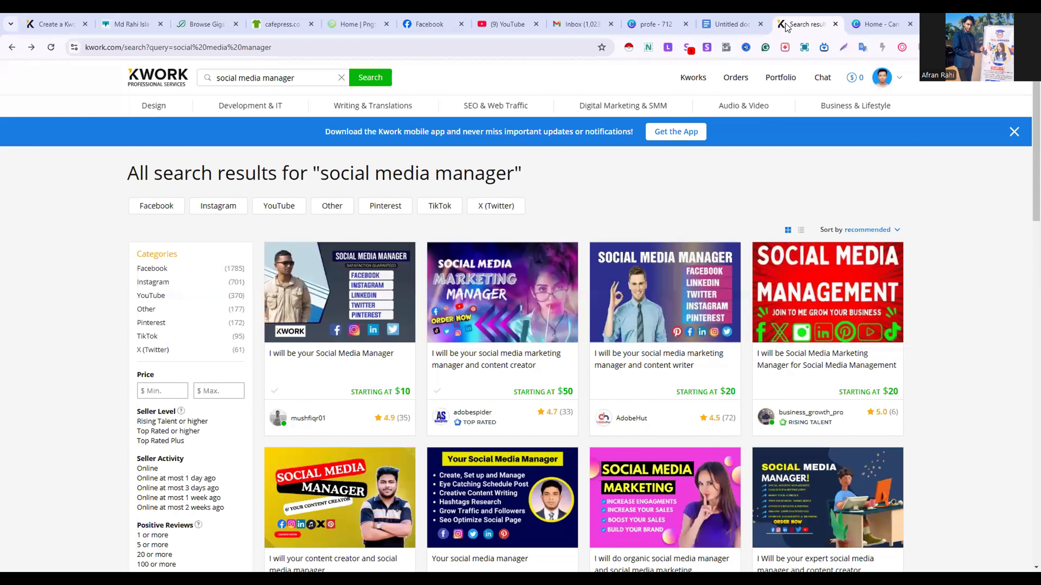
{"action": "left_click", "coordinate": [71, 24]}
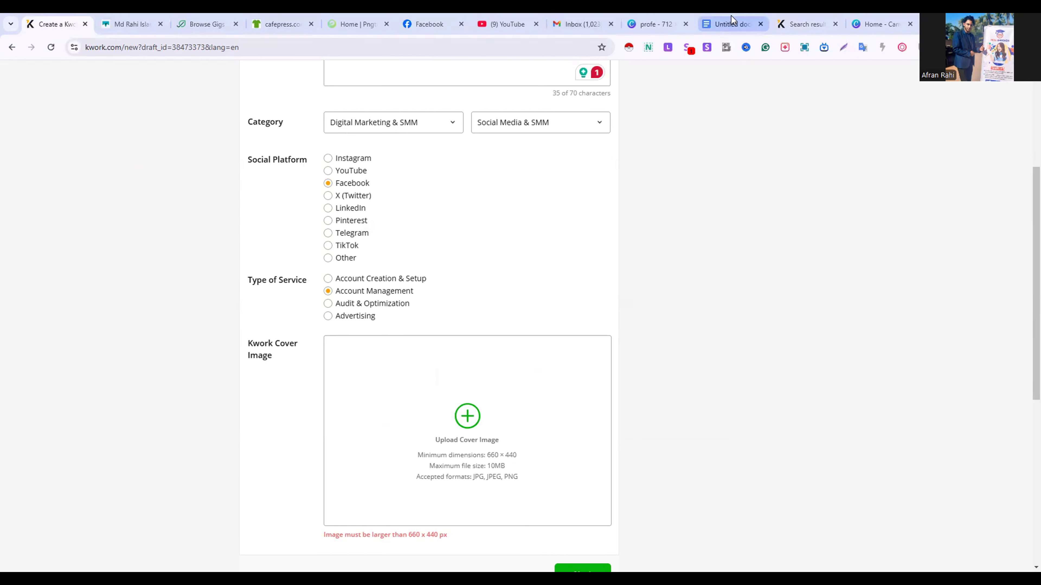
{"action": "left_click", "coordinate": [869, 25]}
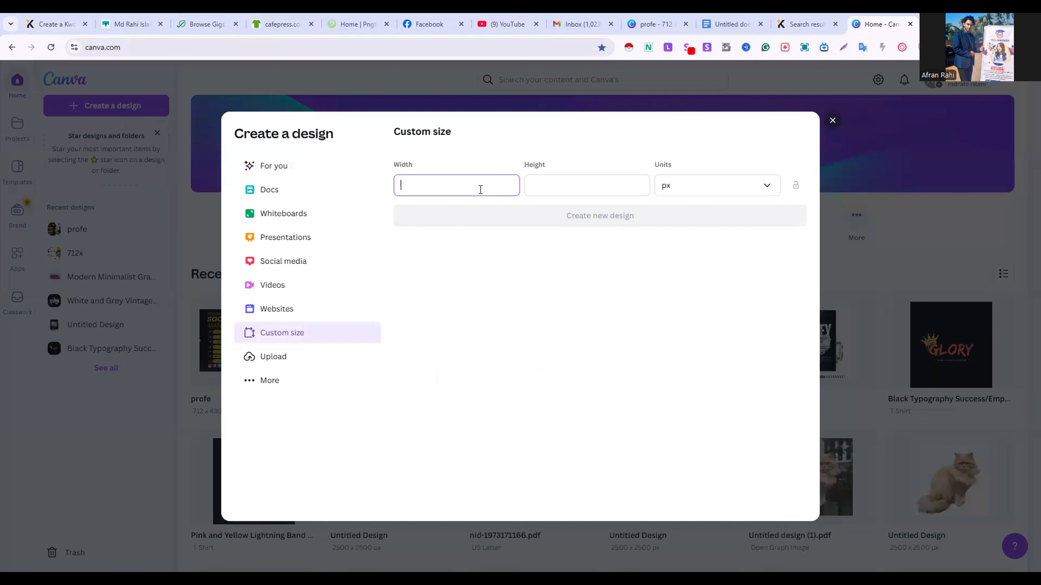
{"action": "type", "text": "660"}
{"action": "left_click", "coordinate": [541, 185]}
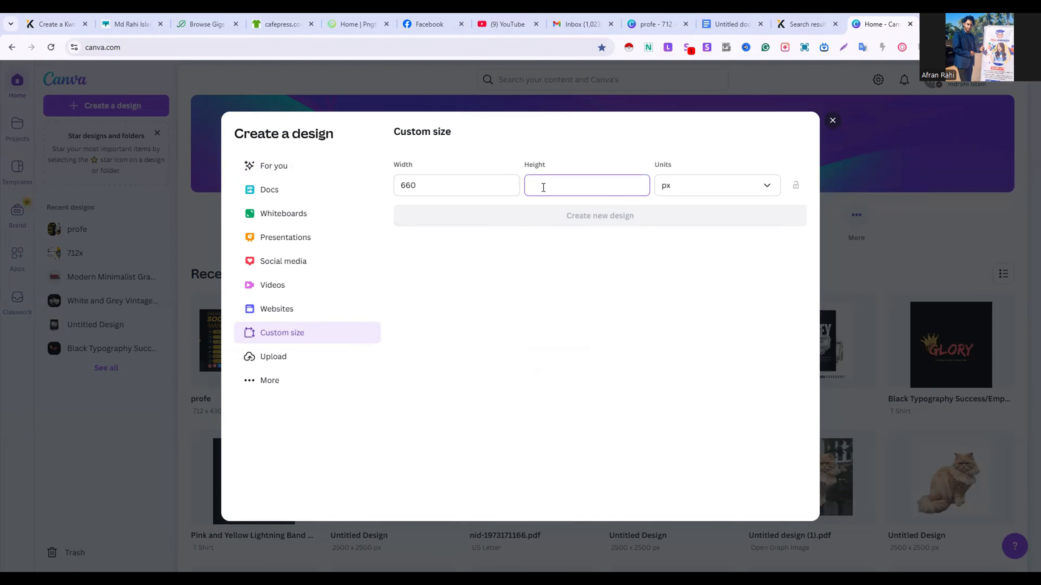
{"action": "type", "text": "440"}
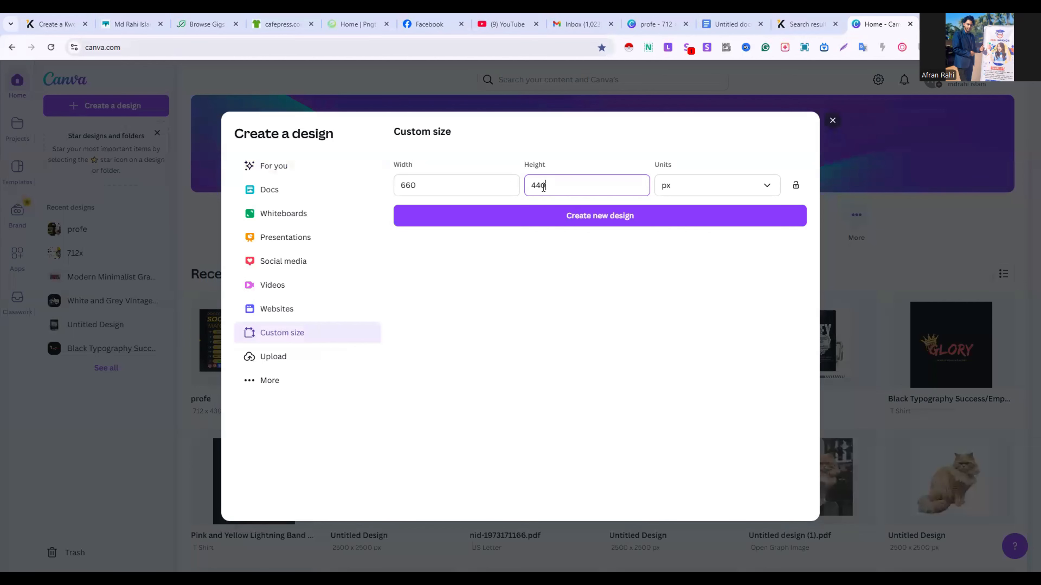
{"action": "left_click", "coordinate": [595, 223]}
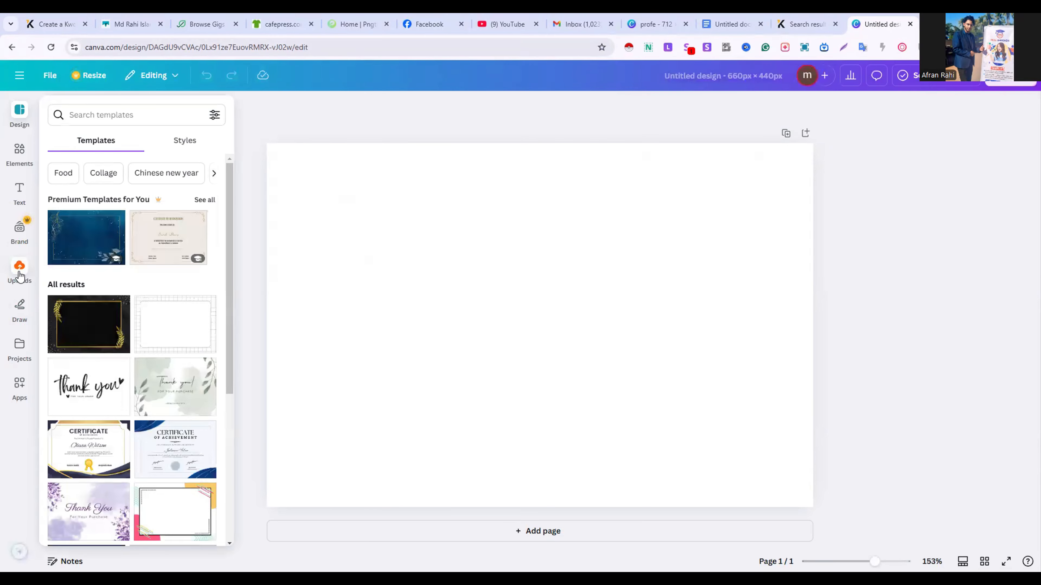
Upload the Professional Social Media Manager banner image to Canva and place it on the page, enlarged to the full page width
{"action": "left_click", "coordinate": [24, 263]}
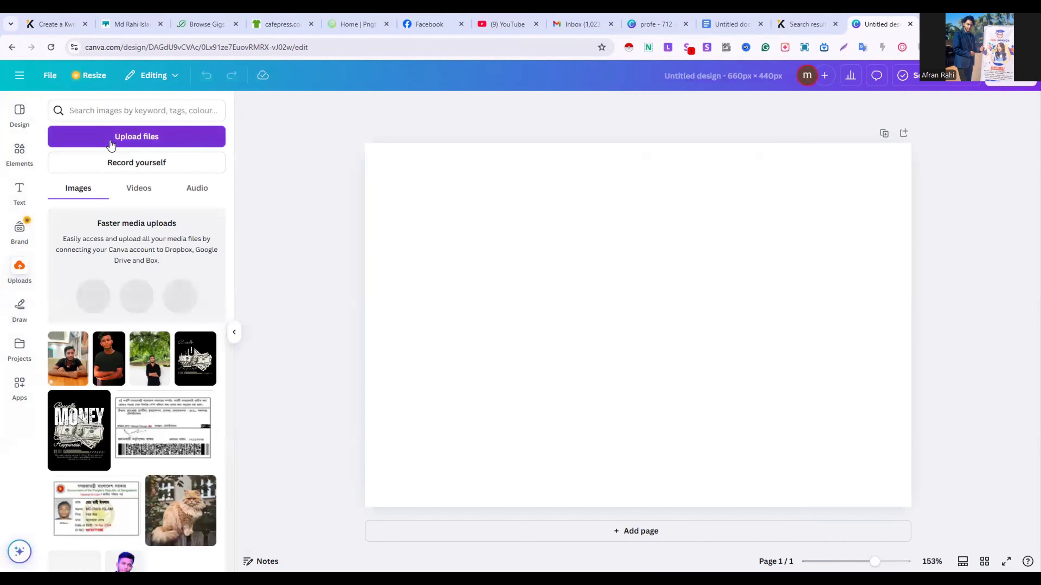
{"action": "left_click", "coordinate": [111, 141]}
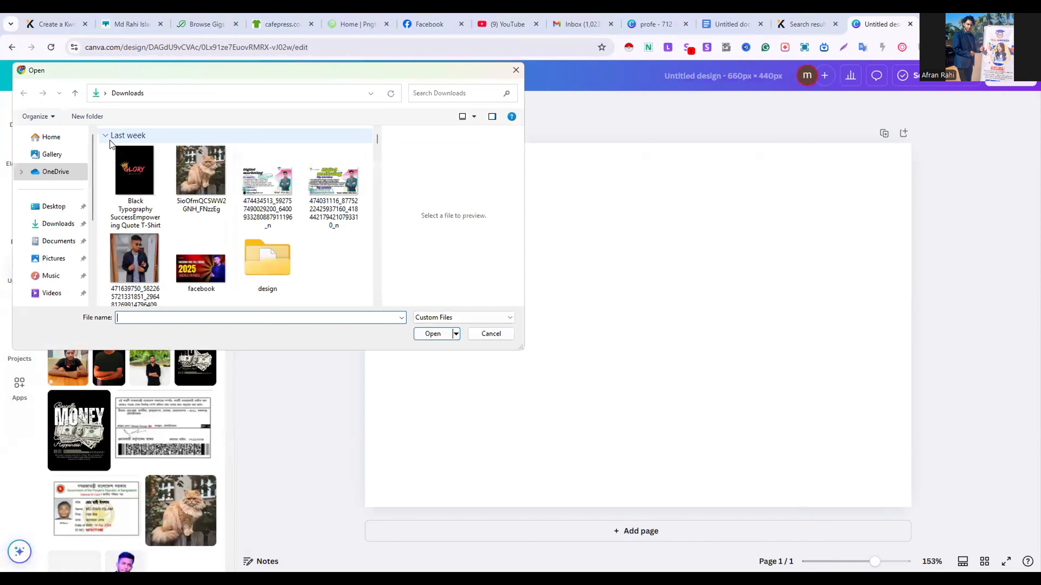
{"action": "double_click", "coordinate": [127, 181]}
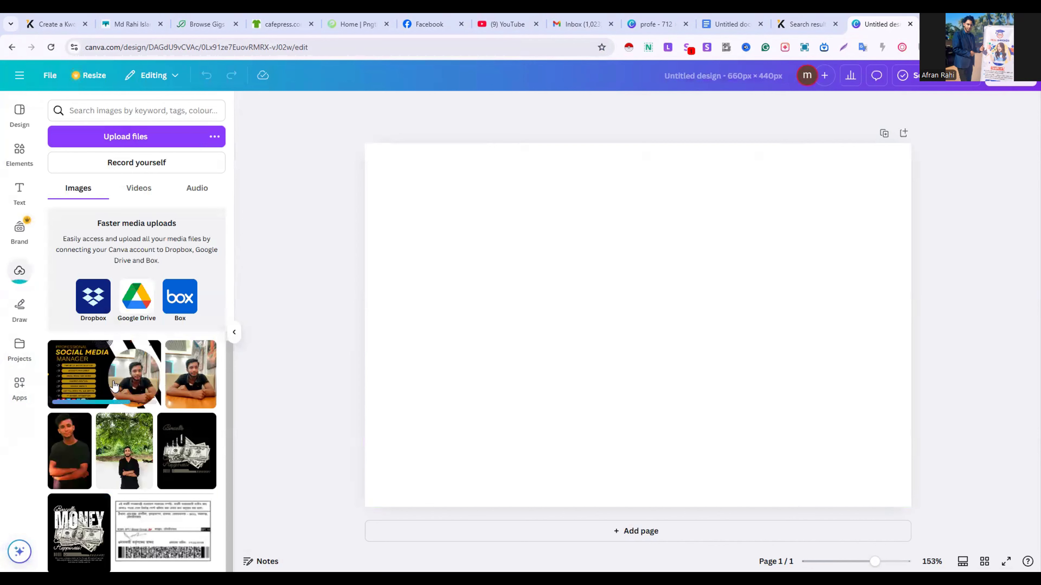
{"action": "left_click", "coordinate": [109, 373]}
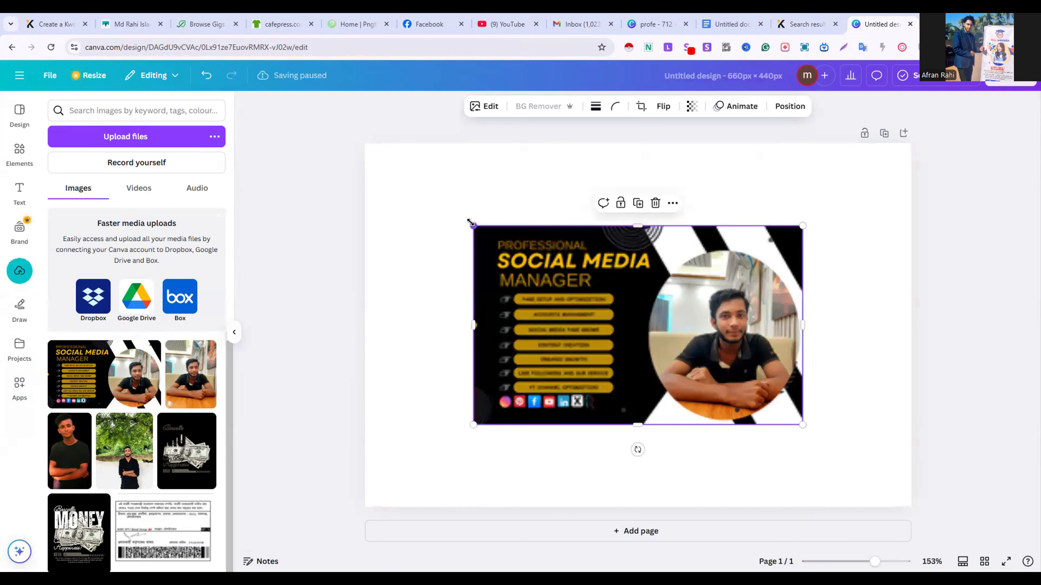
{"action": "left_click_drag", "start_coordinate": [446, 212], "coordinate": [362, 151]}
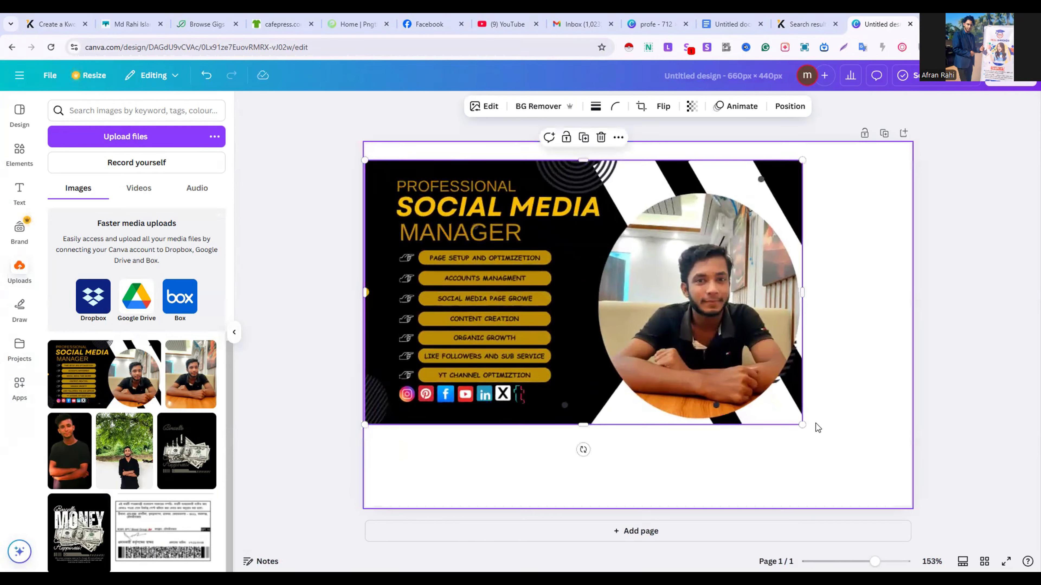
{"action": "left_click_drag", "start_coordinate": [803, 424], "coordinate": [901, 500]}
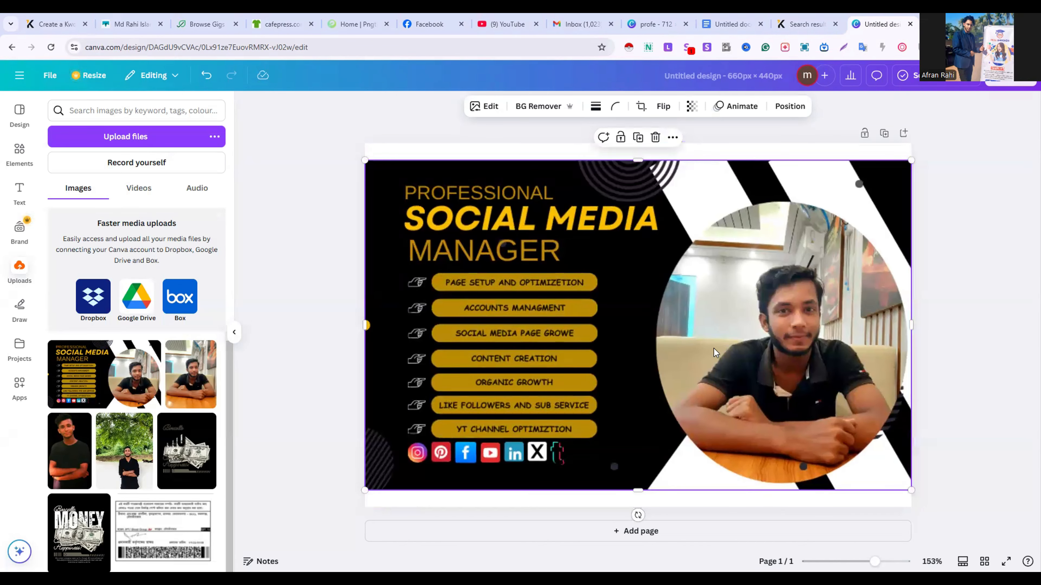
Move the banner image up on the page and extend its lower and upper edges to fill the whole page
{"action": "left_click_drag", "start_coordinate": [708, 351], "coordinate": [710, 338]}
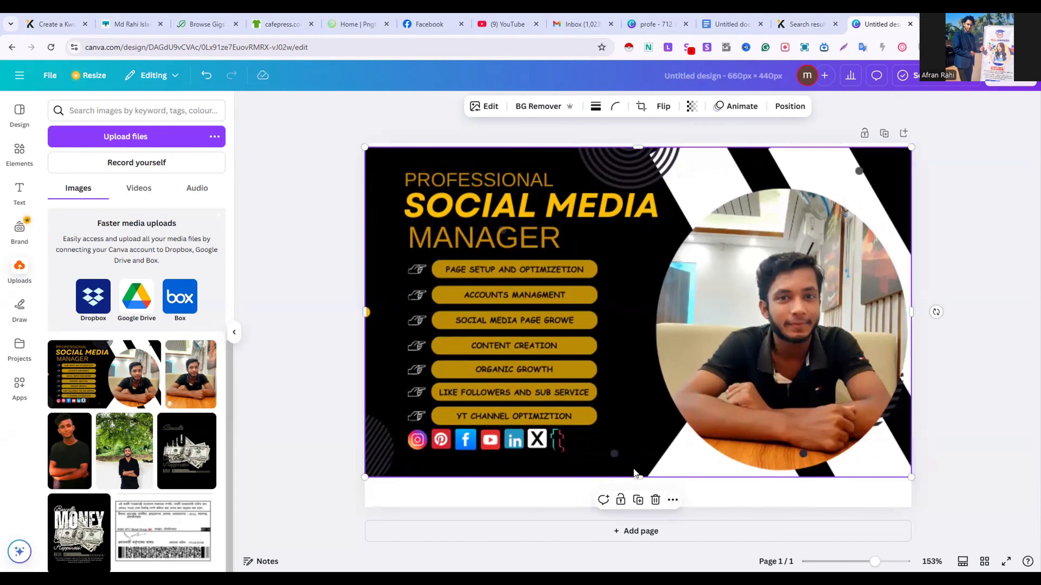
{"action": "left_click_drag", "start_coordinate": [639, 475], "coordinate": [654, 507]}
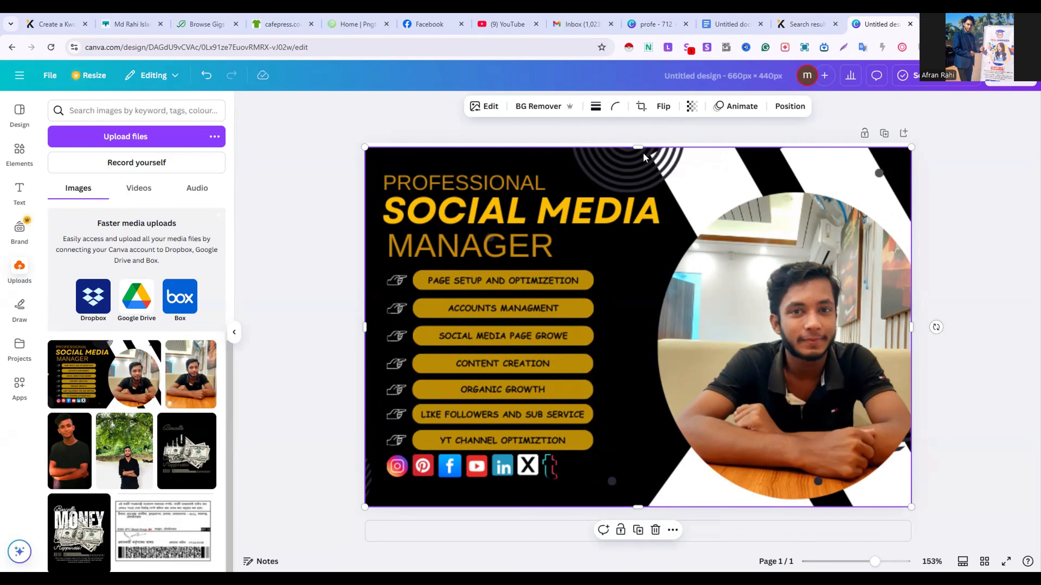
{"action": "left_click_drag", "start_coordinate": [638, 149], "coordinate": [637, 144]}
{"action": "left_click", "coordinate": [959, 232]}
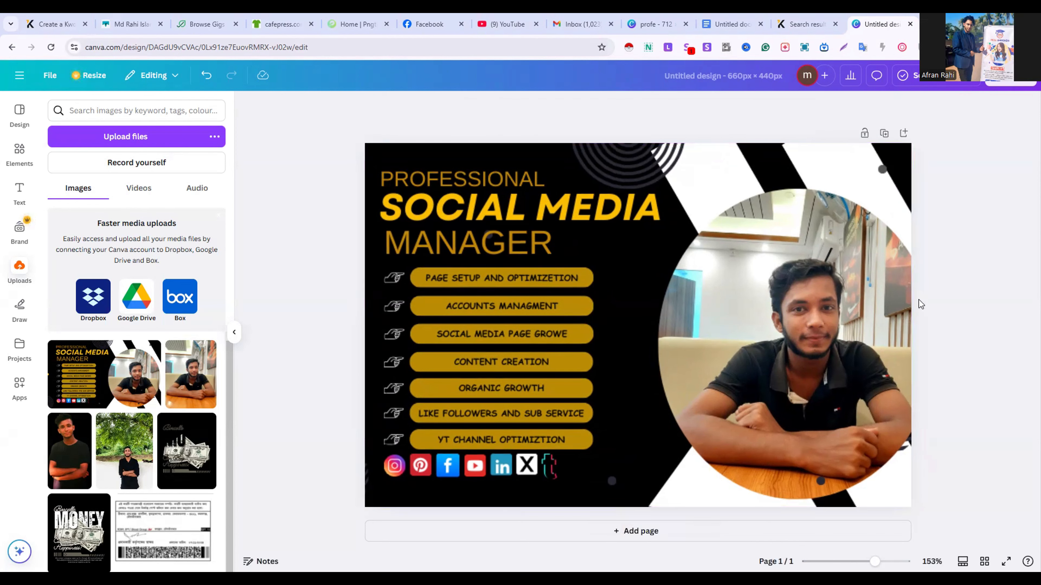
Download the finished cover design as a 660 × 440 px PNG
{"action": "left_click", "coordinate": [1013, 81]}
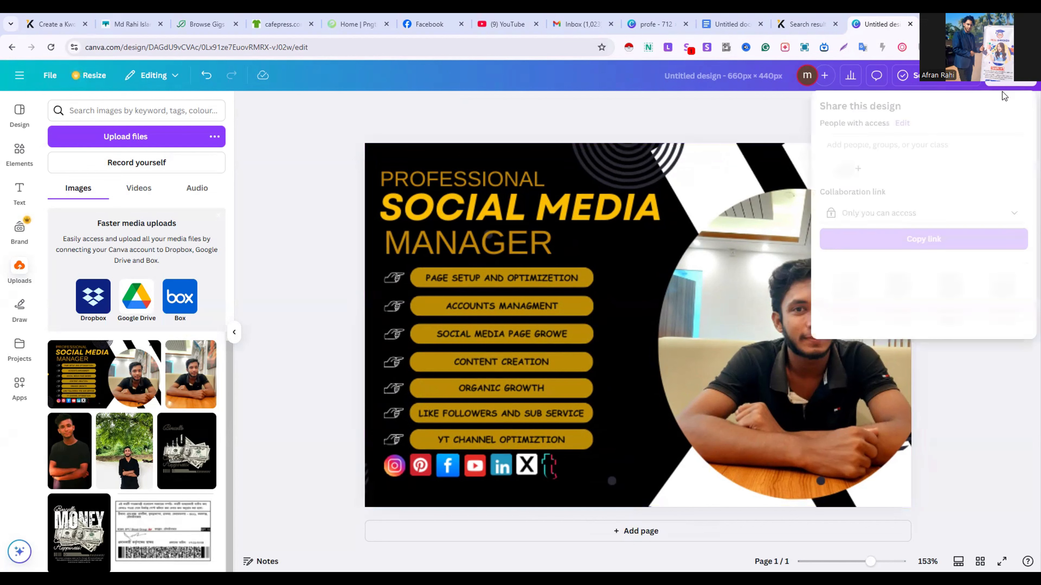
{"action": "left_click", "coordinate": [843, 286]}
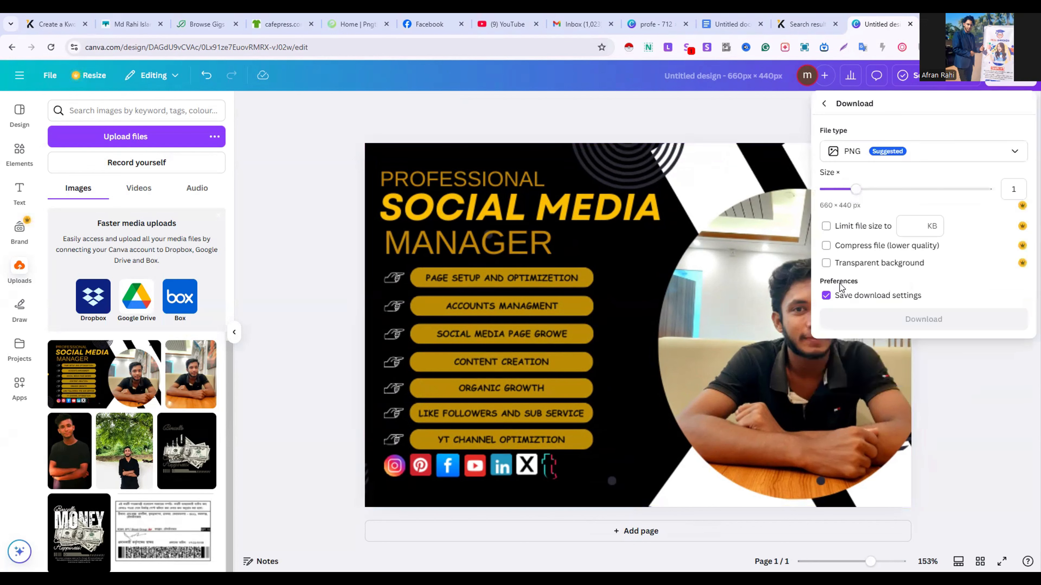
{"action": "left_click", "coordinate": [880, 327]}
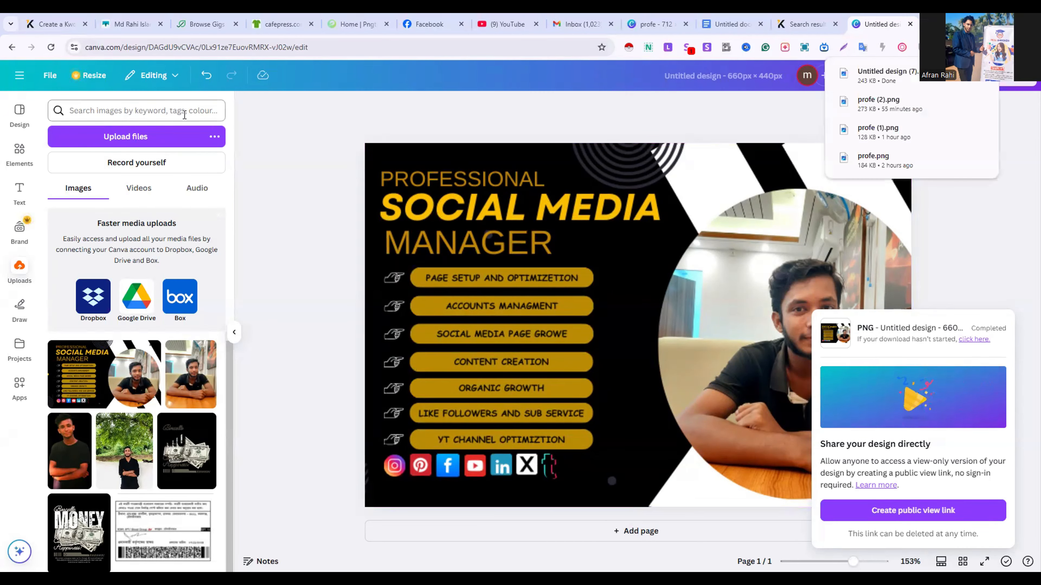
Switch to the Kwork form, upload Untitled design (7) from Downloads as the cover image and continue to Description and Files
{"action": "left_click", "coordinate": [30, 18]}
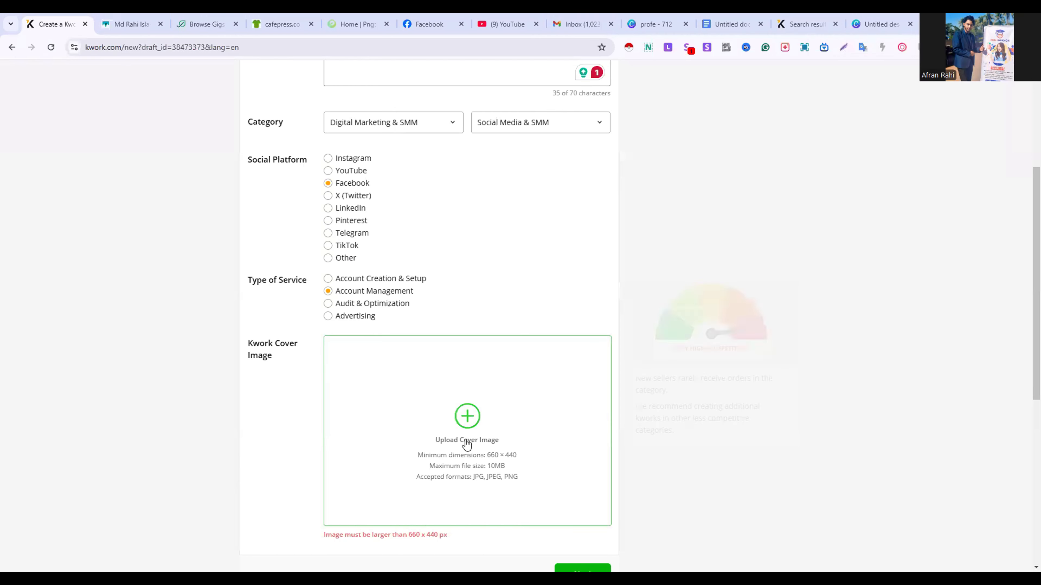
{"action": "left_click", "coordinate": [470, 421]}
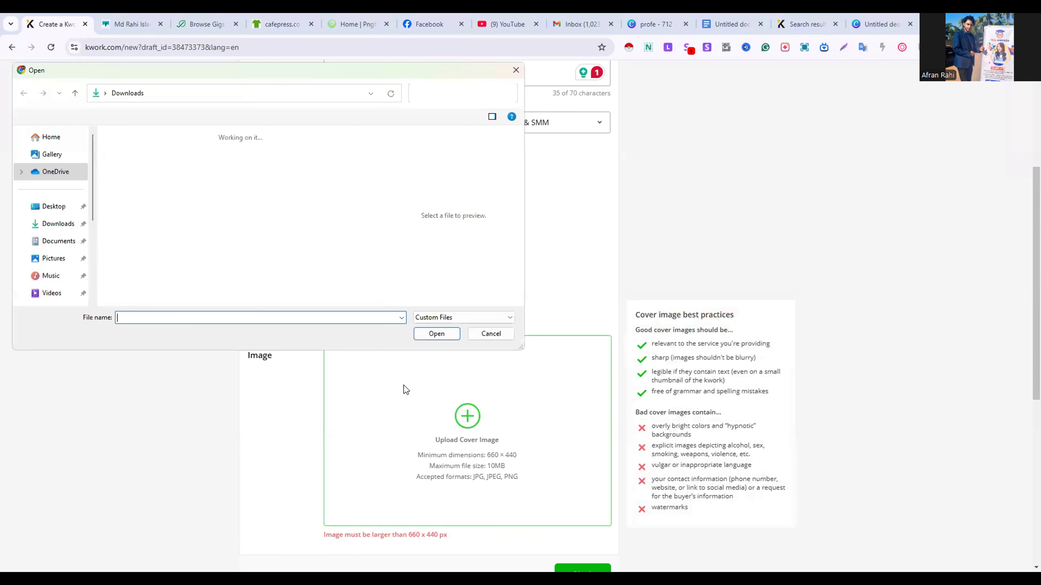
{"action": "left_click", "coordinate": [154, 192]}
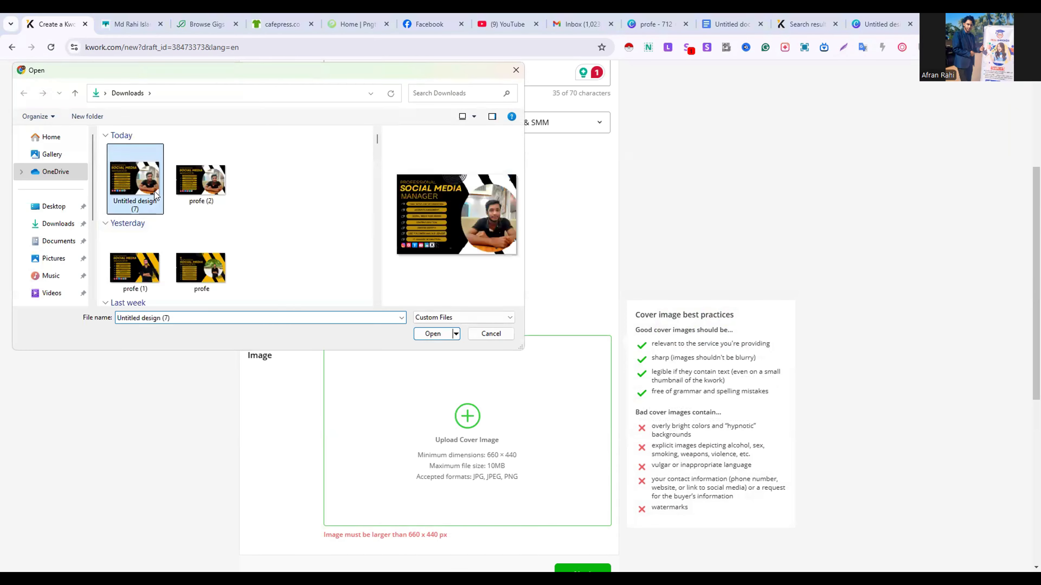
{"action": "double_click", "coordinate": [155, 193]}
{"action": "scroll", "coordinate": [505, 441], "scroll_direction": "down", "scroll_amount": 5}
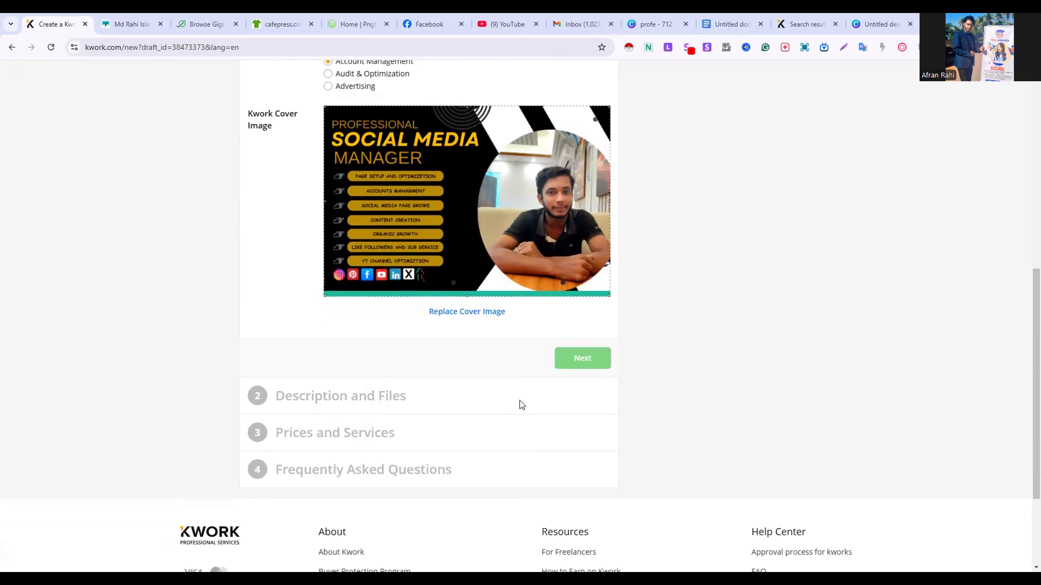
{"action": "left_click", "coordinate": [578, 360]}
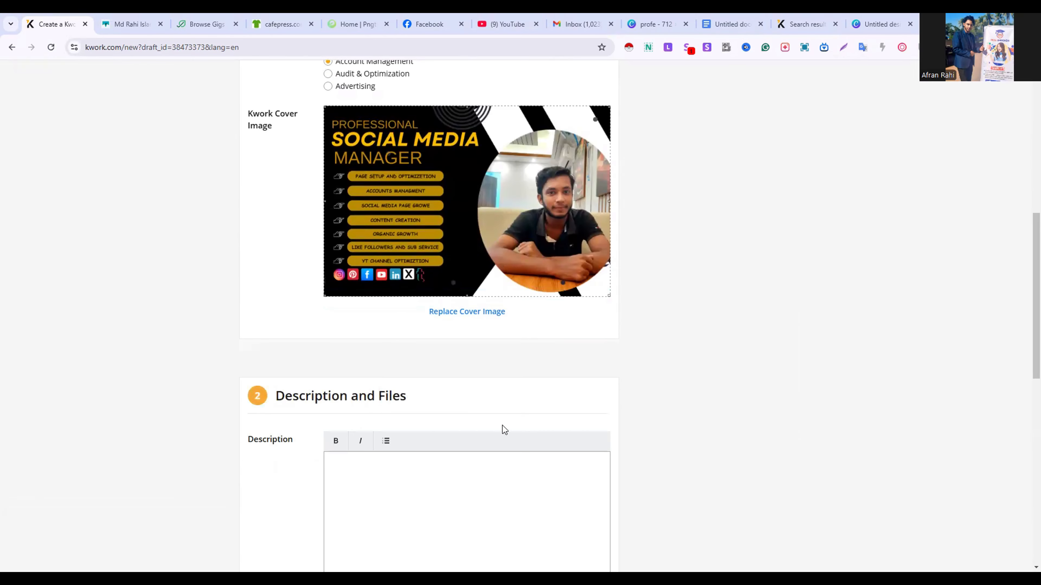
In the Google Docs document, copy the gig text from "Elevate your business" through the last platform, GMB, for the Kwork description
{"action": "scroll", "coordinate": [502, 428], "scroll_direction": "down", "scroll_amount": 3}
{"action": "left_click", "coordinate": [425, 395]}
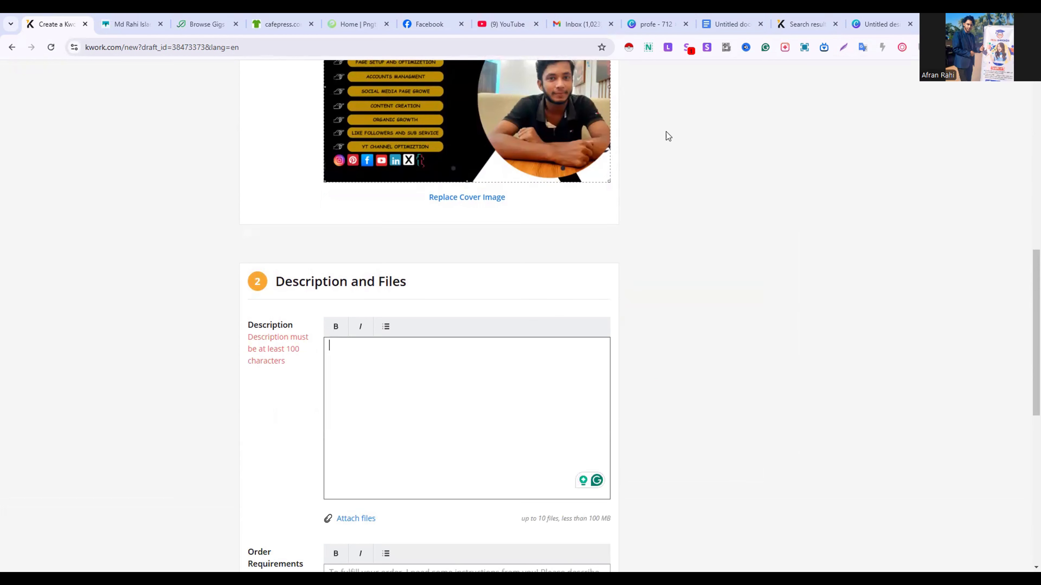
{"action": "left_click", "coordinate": [732, 24]}
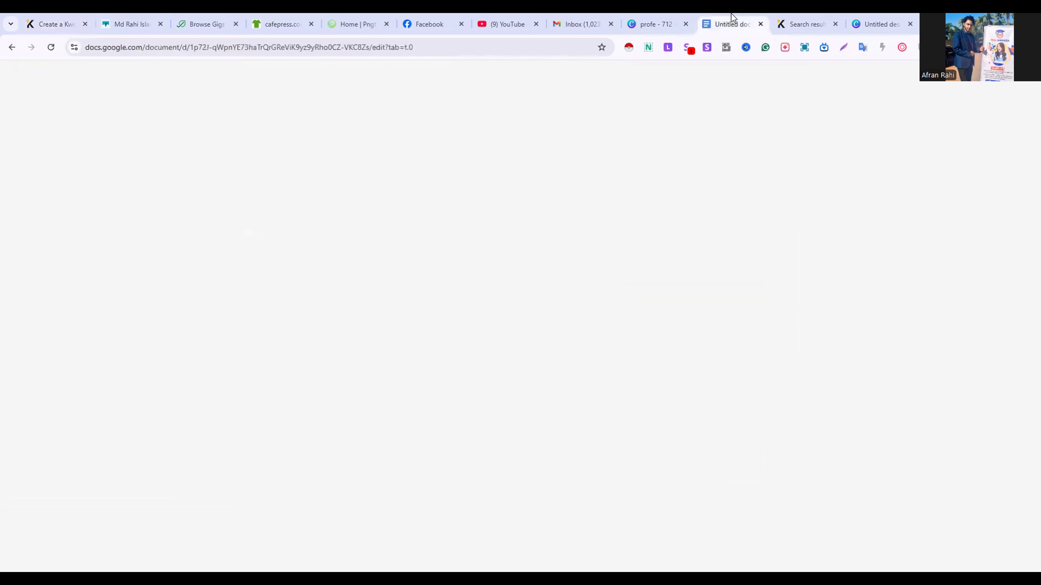
{"action": "scroll", "coordinate": [467, 363], "scroll_direction": "up", "scroll_amount": 15}
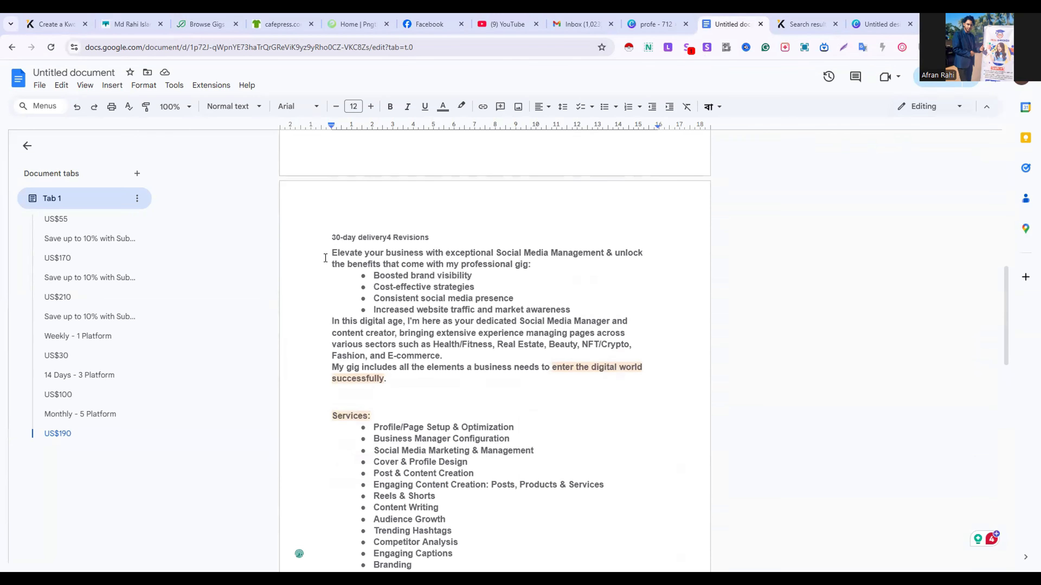
{"action": "left_click_drag", "start_coordinate": [329, 250], "coordinate": [465, 328]}
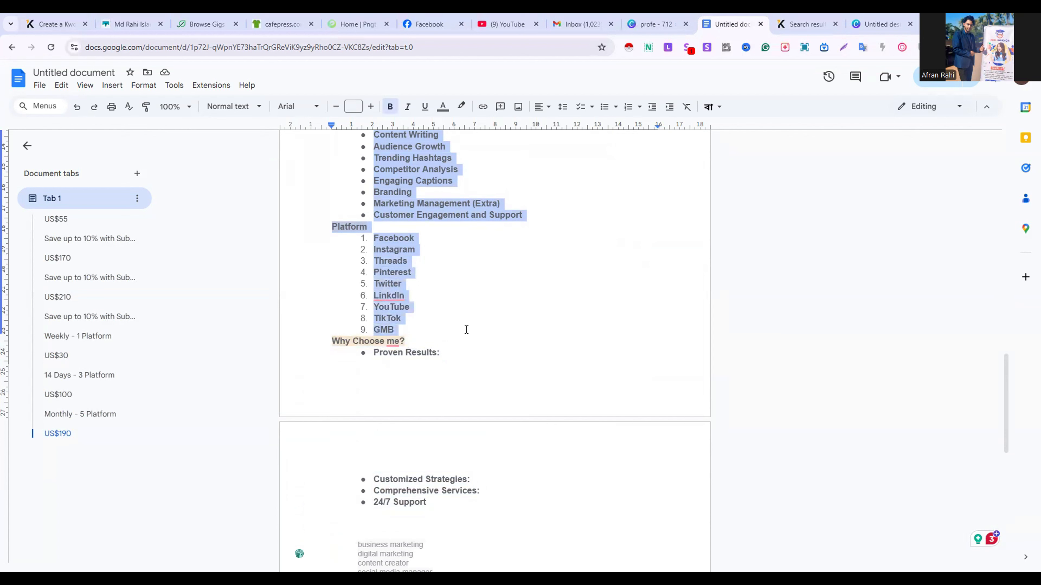
{"action": "right_click", "coordinate": [466, 328]}
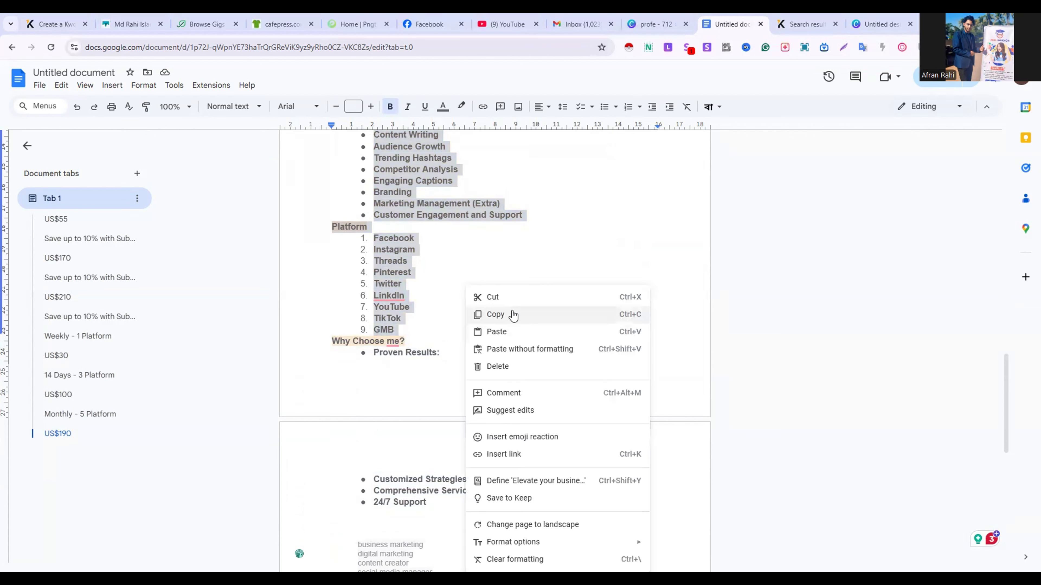
{"action": "left_click", "coordinate": [513, 315]}
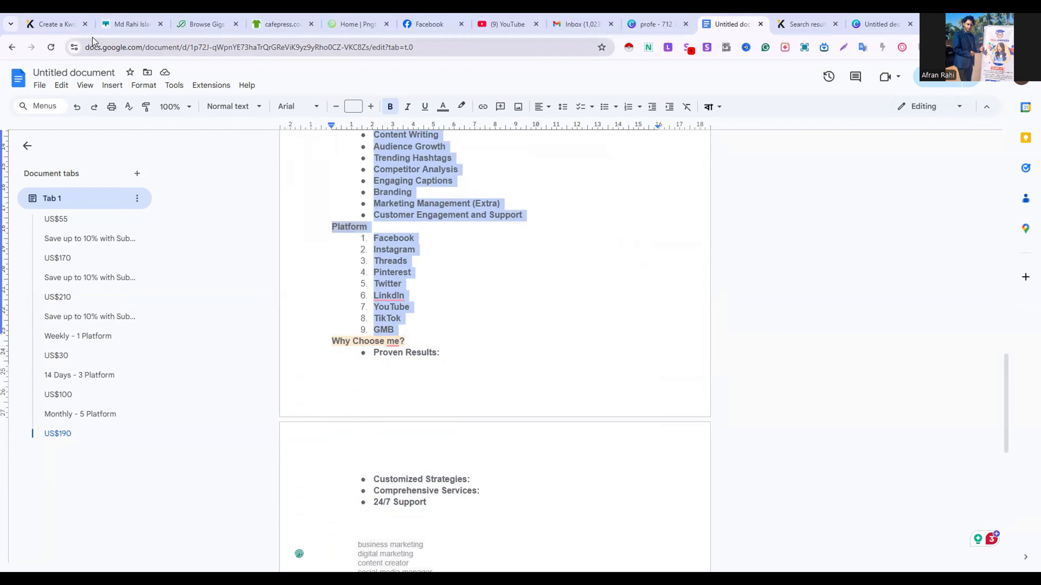
Switch back to the Kwork form and paste the copied gig text into the Description
{"action": "left_click", "coordinate": [71, 26]}
{"action": "left_click", "coordinate": [348, 356]}
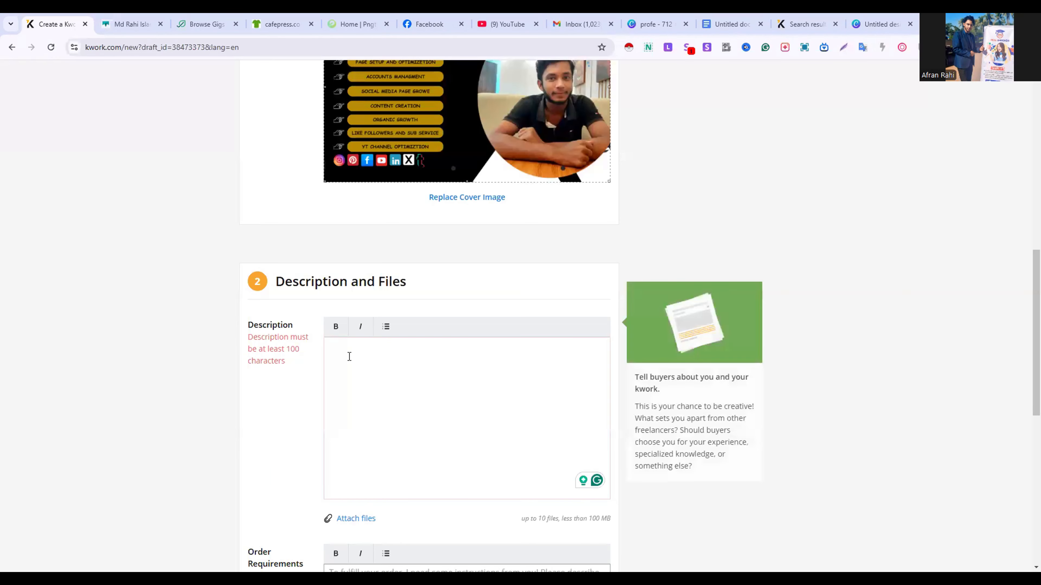
{"action": "right_click", "coordinate": [348, 356]}
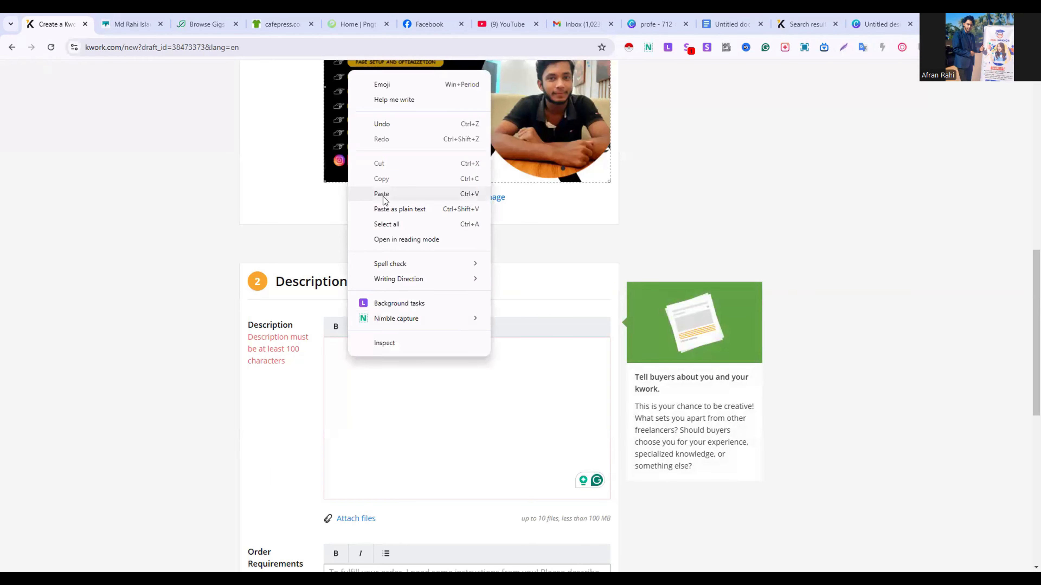
{"action": "left_click", "coordinate": [383, 198]}
Examine the Order Requirements field and look through the Google Docs document for text suitable for it
{"action": "scroll", "coordinate": [430, 441], "scroll_direction": "down", "scroll_amount": 4}
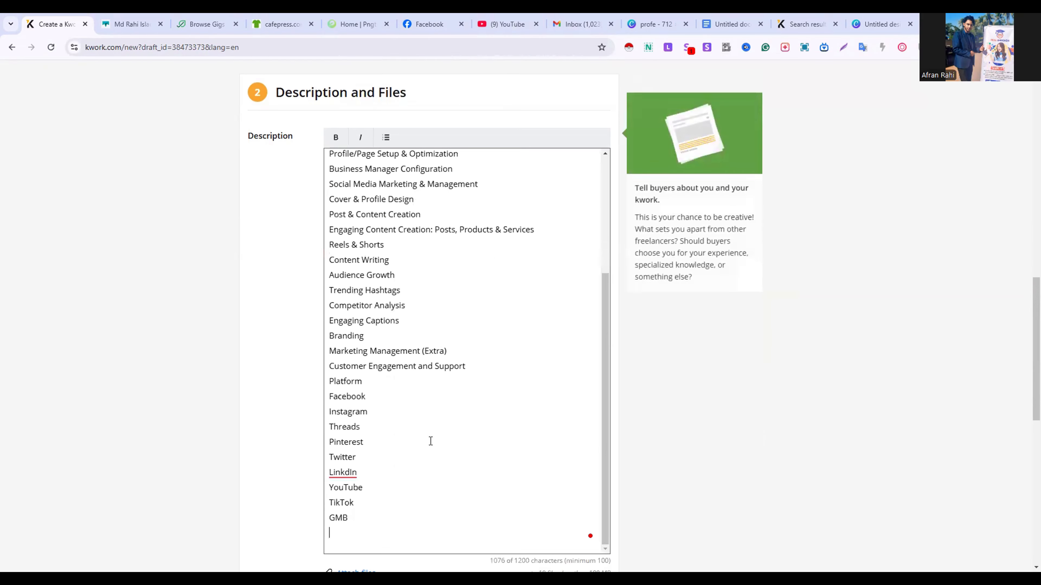
{"action": "scroll", "coordinate": [430, 441], "scroll_direction": "down", "scroll_amount": 2}
{"action": "scroll", "coordinate": [429, 441], "scroll_direction": "down", "scroll_amount": 1}
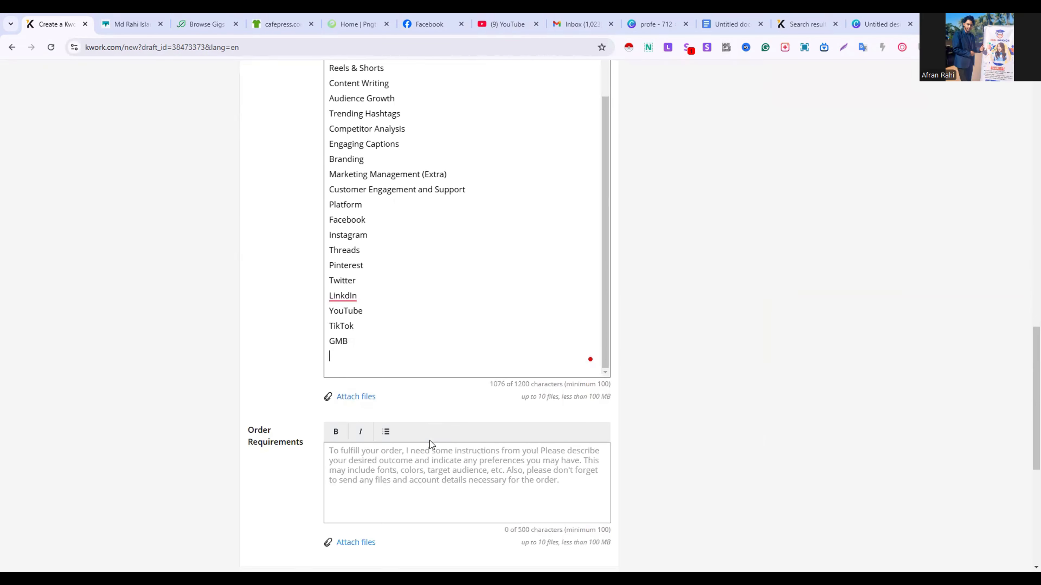
{"action": "left_click", "coordinate": [430, 441]}
{"action": "left_click", "coordinate": [350, 383]}
{"action": "left_click", "coordinate": [395, 484]}
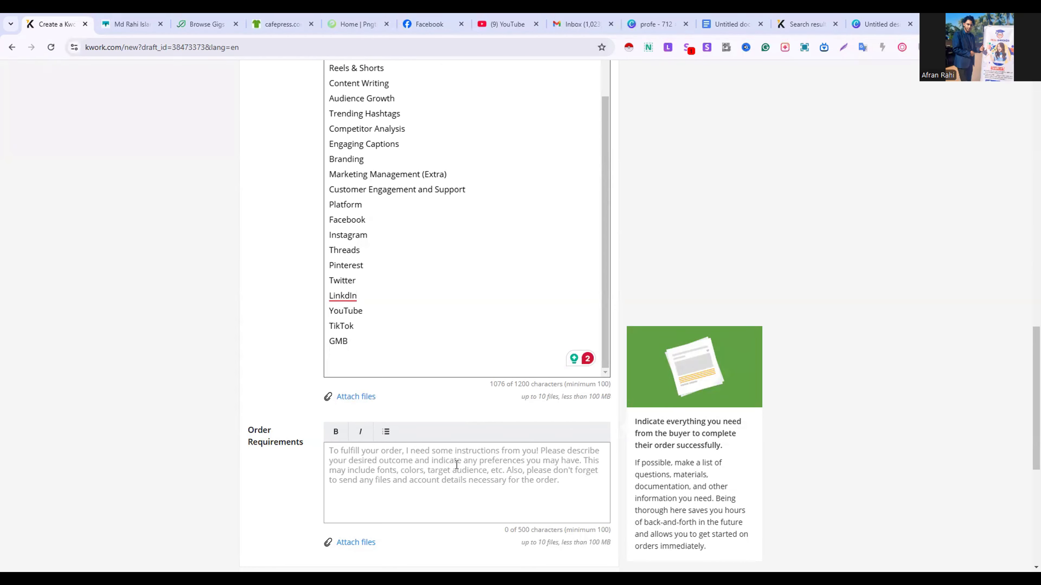
{"action": "left_click", "coordinate": [566, 392]}
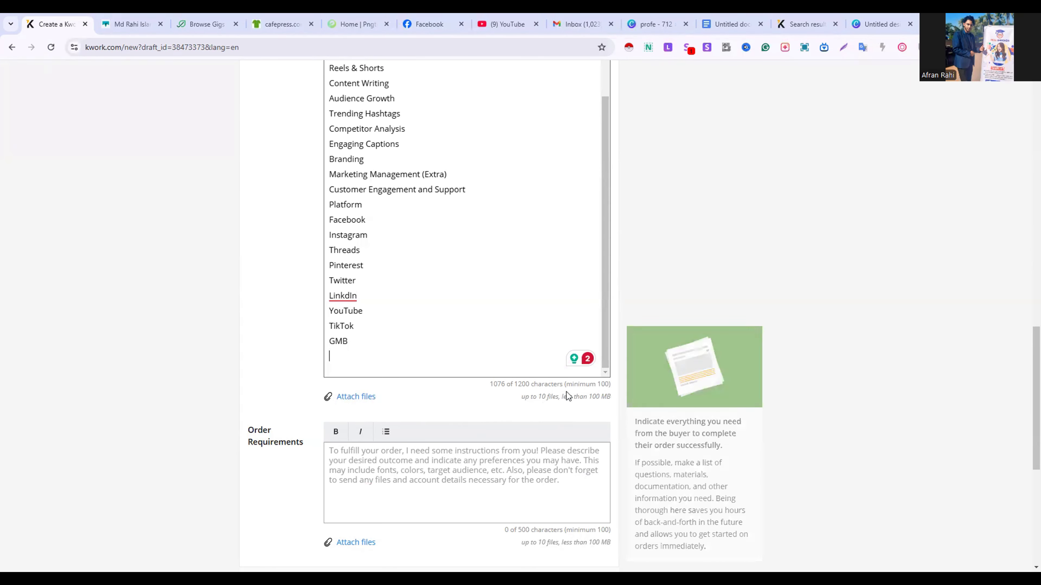
{"action": "left_click", "coordinate": [736, 17]}
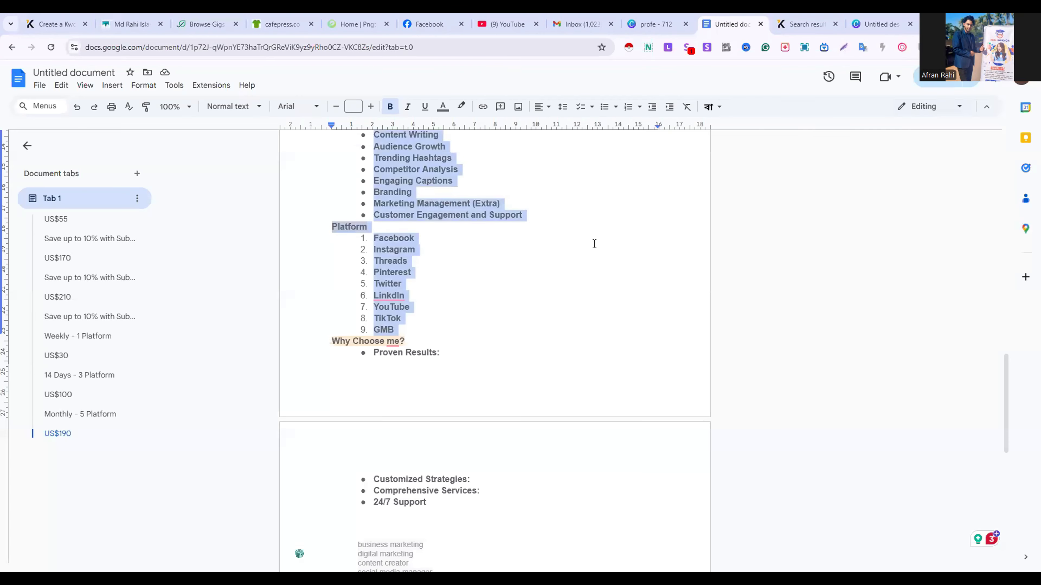
{"action": "left_click", "coordinate": [562, 274]}
{"action": "scroll", "coordinate": [562, 275], "scroll_direction": "up", "scroll_amount": 3}
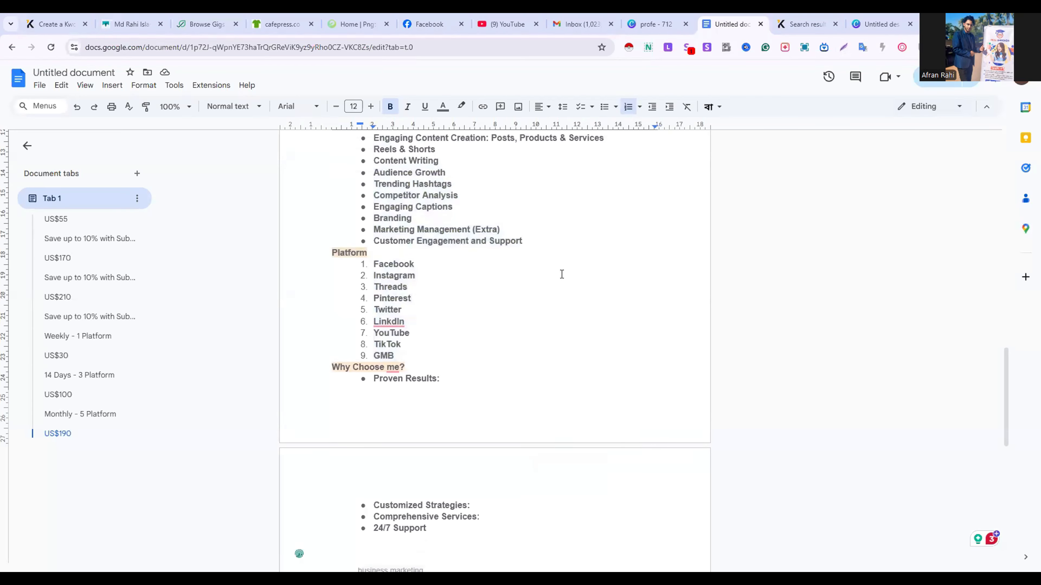
{"action": "scroll", "coordinate": [561, 274], "scroll_direction": "down", "scroll_amount": 5}
{"action": "scroll", "coordinate": [562, 275], "scroll_direction": "down", "scroll_amount": 5}
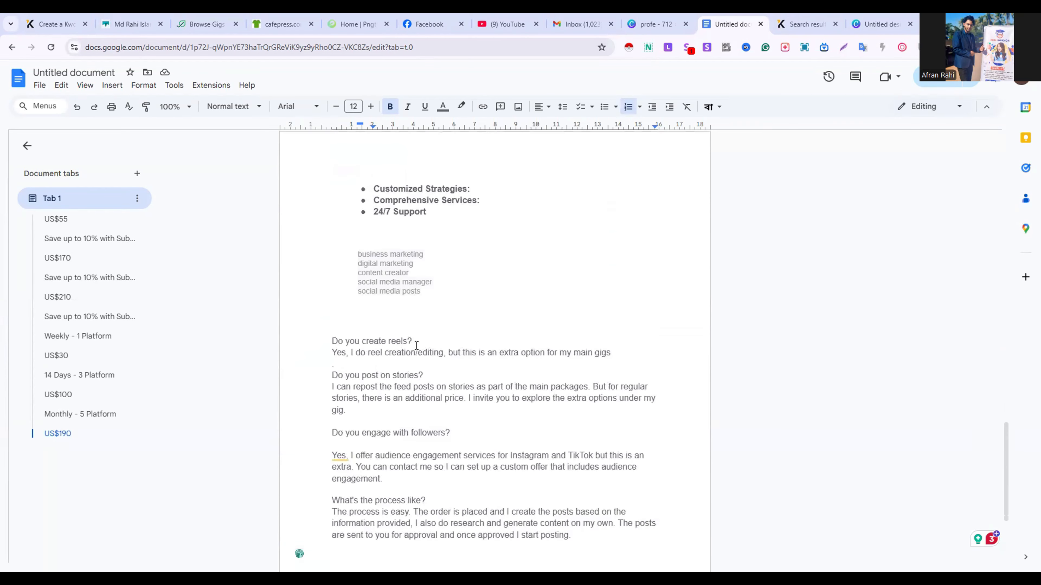
{"action": "mouse_move", "coordinate": [325, 335]}
{"action": "left_mouse_down"}
{"action": "mouse_move", "coordinate": [629, 359]}
{"action": "mouse_move", "coordinate": [344, 375]}
{"action": "mouse_move", "coordinate": [333, 341]}
{"action": "left_mouse_up"}
{"action": "left_click", "coordinate": [618, 355]}
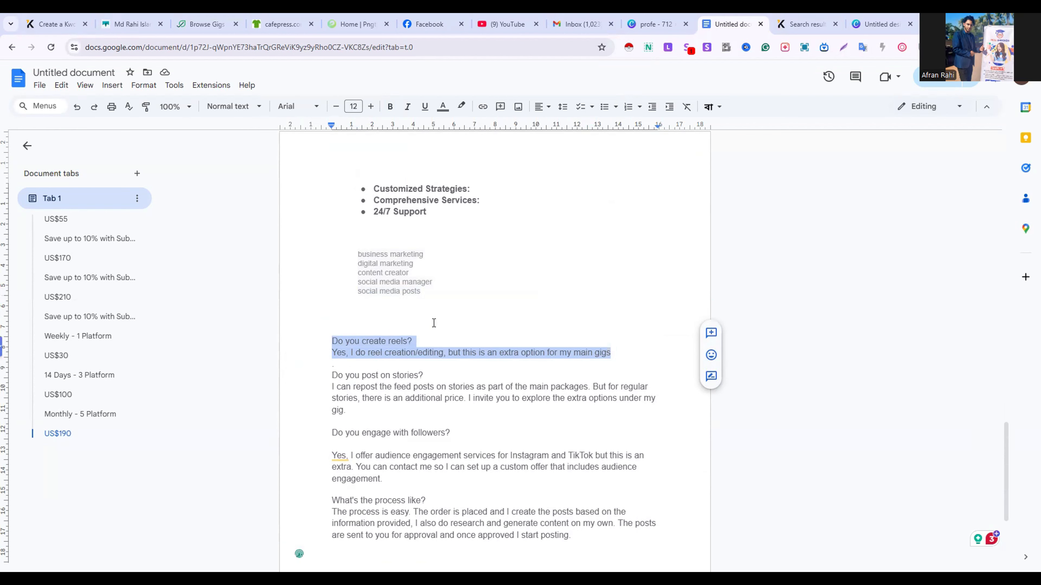
{"action": "left_click", "coordinate": [576, 189]}
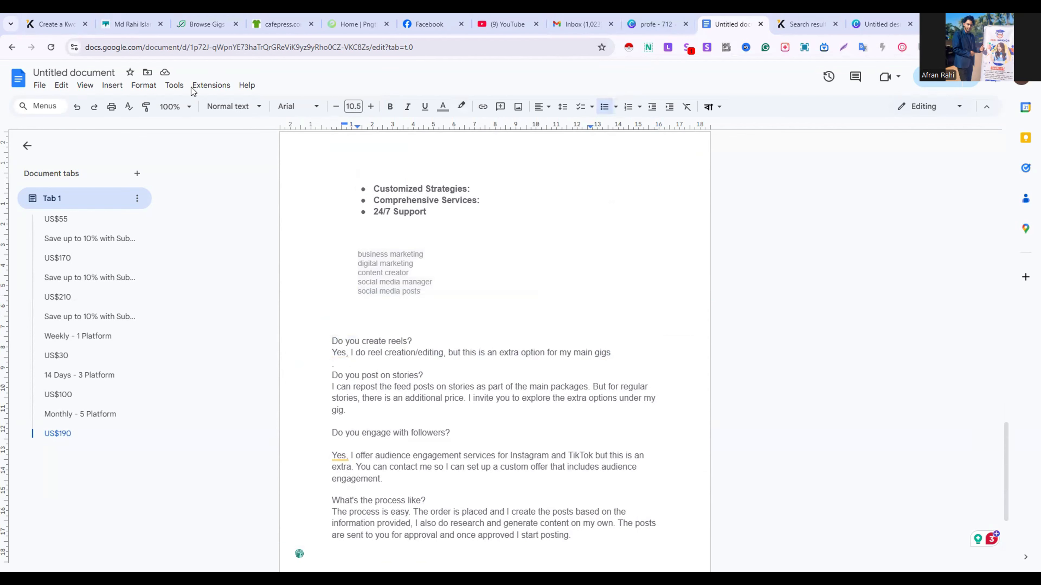
Switch to the Kwork form and cut the block from "Services:" through "Customer Engagement and Support" out of the Description
{"action": "left_click", "coordinate": [69, 23]}
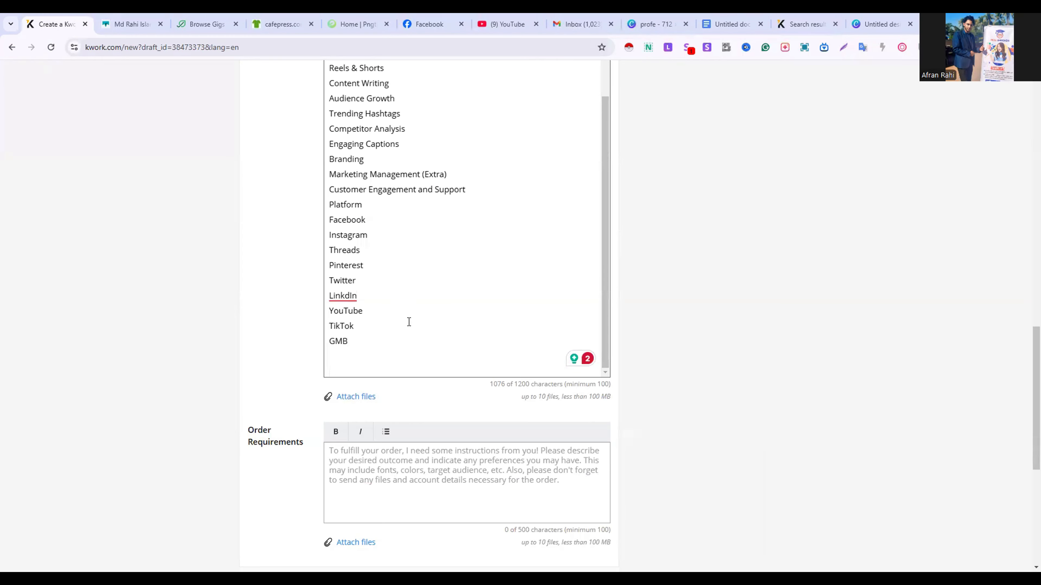
{"action": "scroll", "coordinate": [351, 345], "scroll_direction": "up", "scroll_amount": 5}
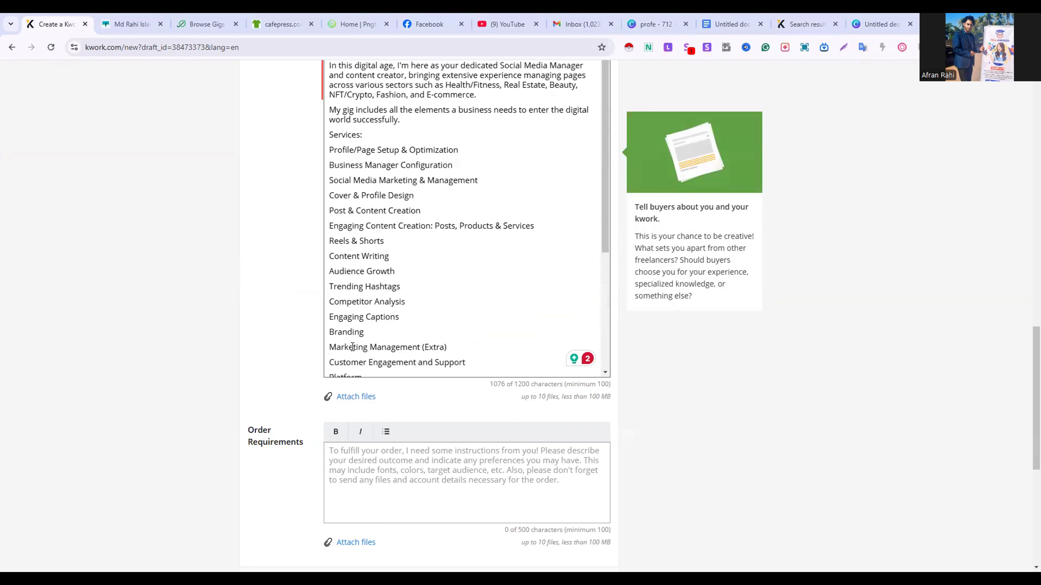
{"action": "scroll", "coordinate": [352, 346], "scroll_direction": "up", "scroll_amount": 6}
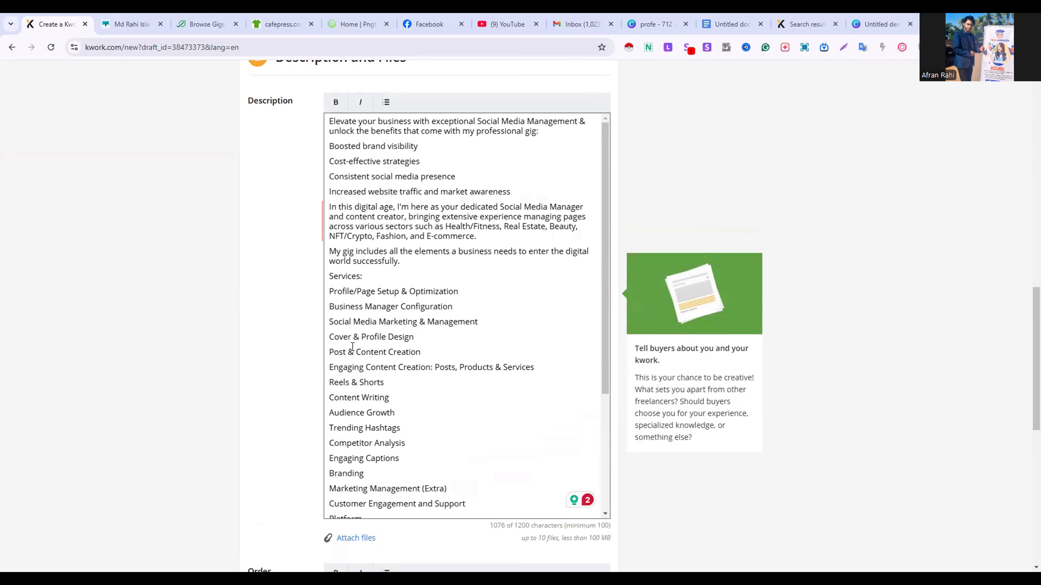
{"action": "scroll", "coordinate": [450, 336], "scroll_direction": "down", "scroll_amount": 1}
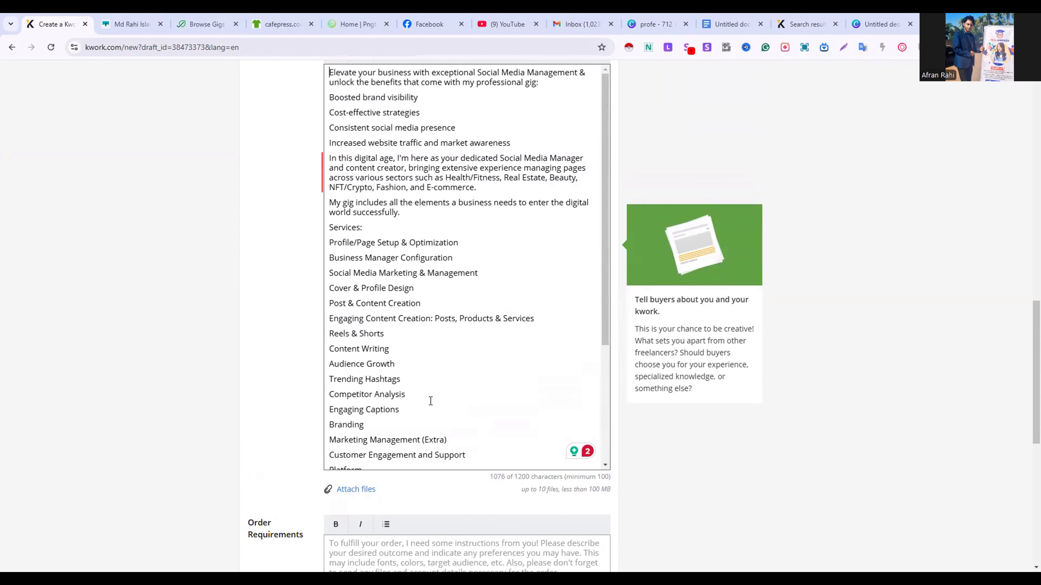
{"action": "scroll", "coordinate": [430, 401], "scroll_direction": "down", "scroll_amount": 3}
{"action": "scroll", "coordinate": [430, 400], "scroll_direction": "down", "scroll_amount": 1}
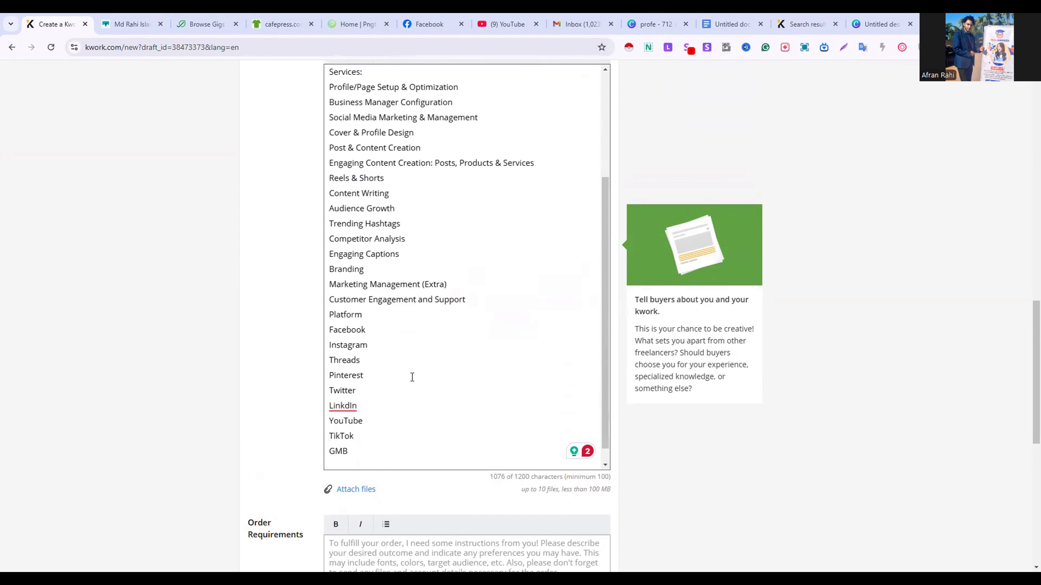
{"action": "left_click_drag", "start_coordinate": [475, 298], "coordinate": [465, 354]}
{"action": "left_click", "coordinate": [333, 397]}
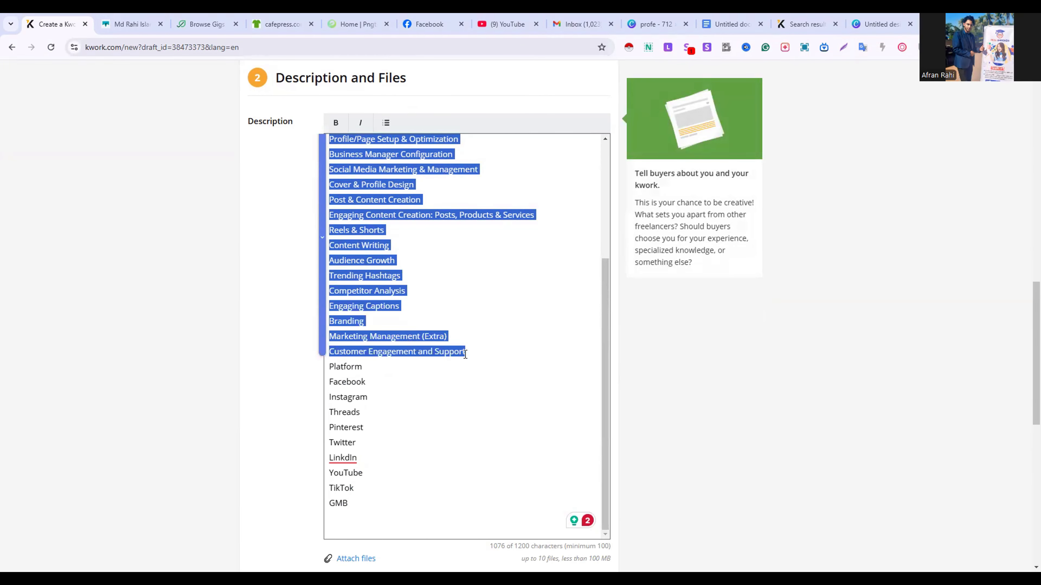
{"action": "right_click", "coordinate": [465, 355]}
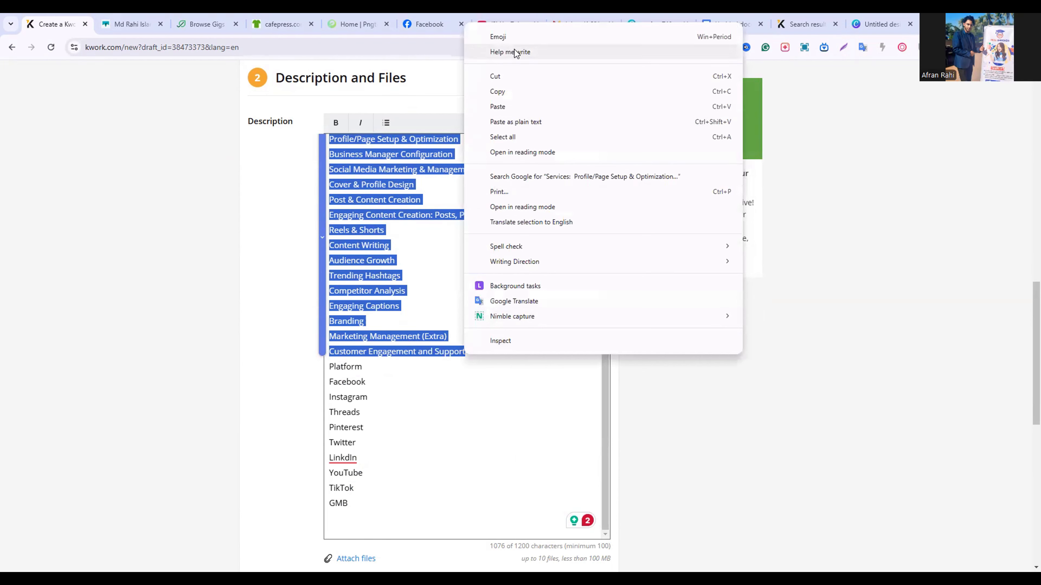
{"action": "left_click", "coordinate": [510, 87]}
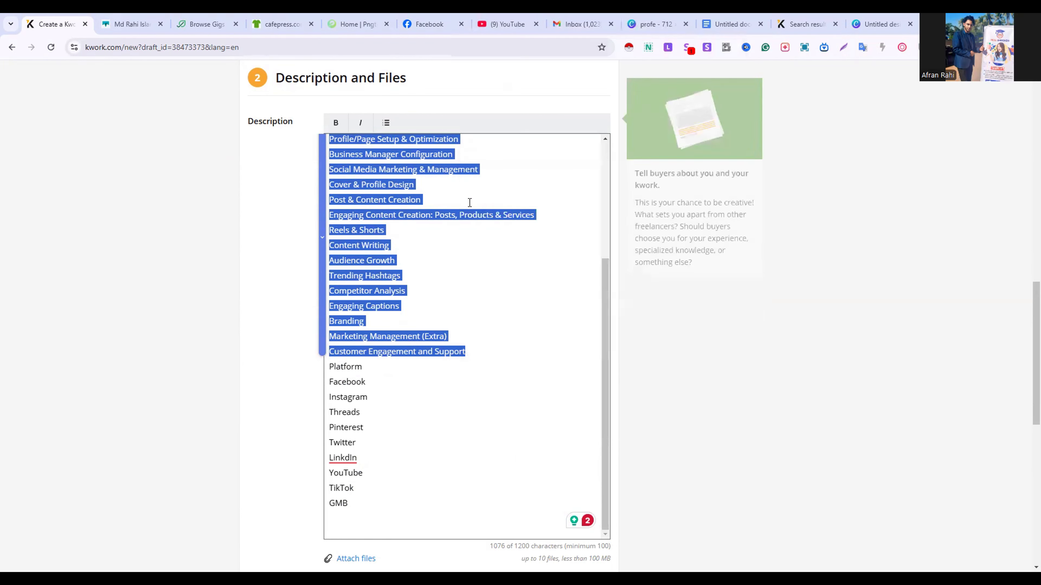
{"action": "key", "text": "BackSpace"}
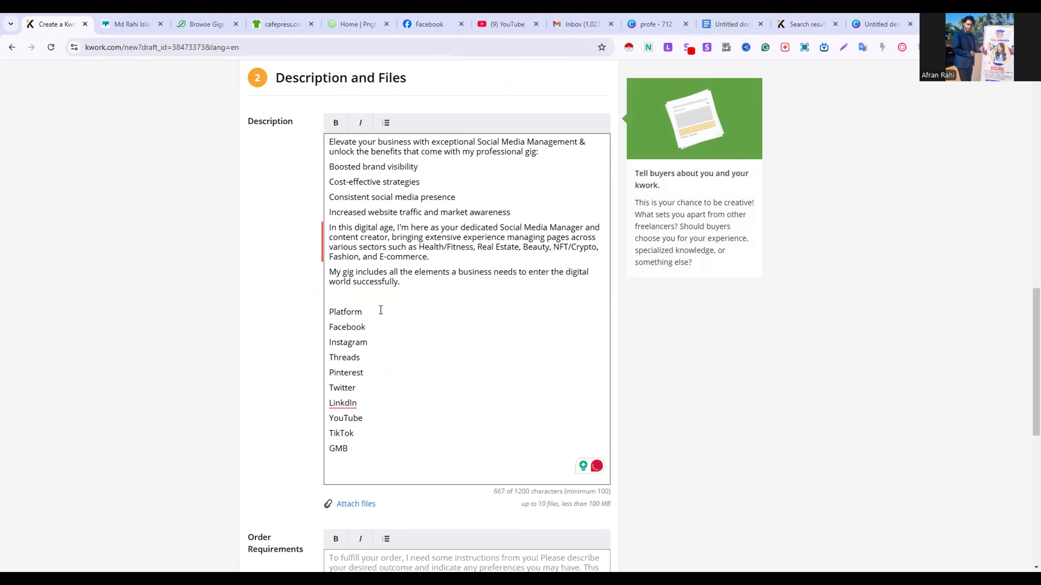
Paste the services list from the clipboard into the Order Requirements
{"action": "scroll", "coordinate": [399, 374], "scroll_direction": "down", "scroll_amount": 5}
{"action": "left_click", "coordinate": [345, 404]}
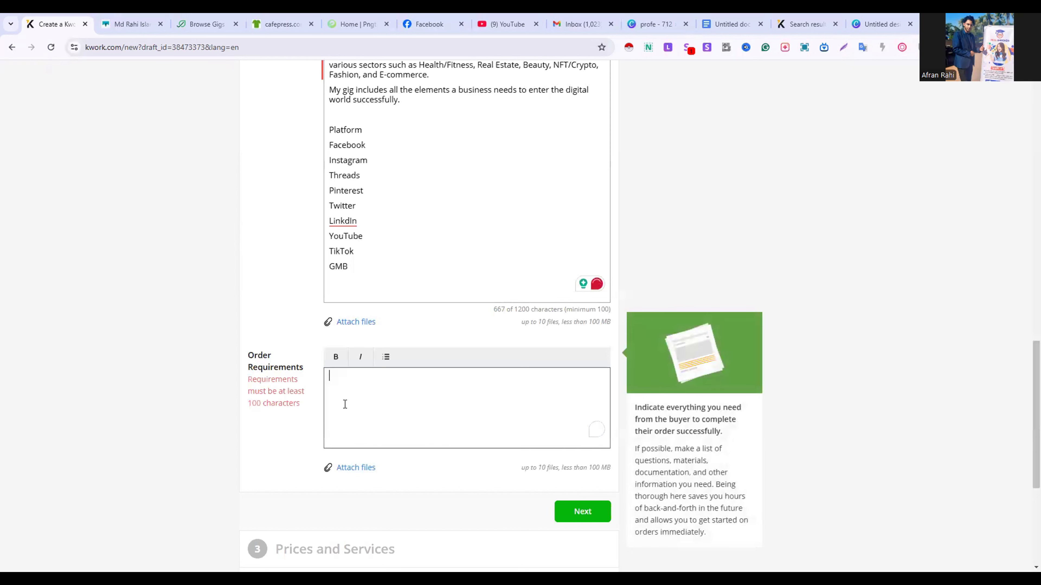
{"action": "right_click", "coordinate": [345, 404]}
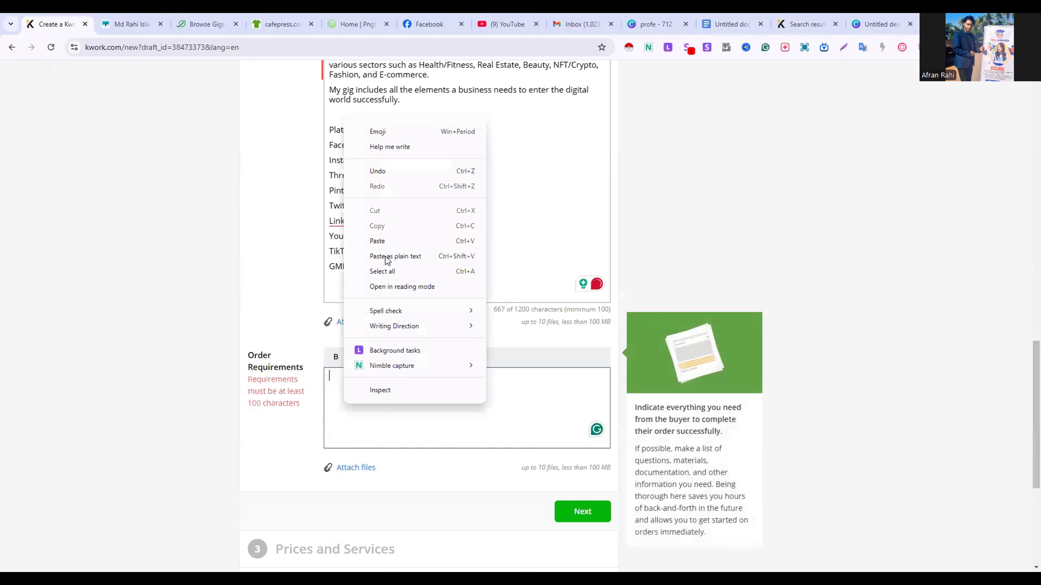
{"action": "left_click", "coordinate": [390, 241]}
{"action": "scroll", "coordinate": [424, 374], "scroll_direction": "down", "scroll_amount": 5}
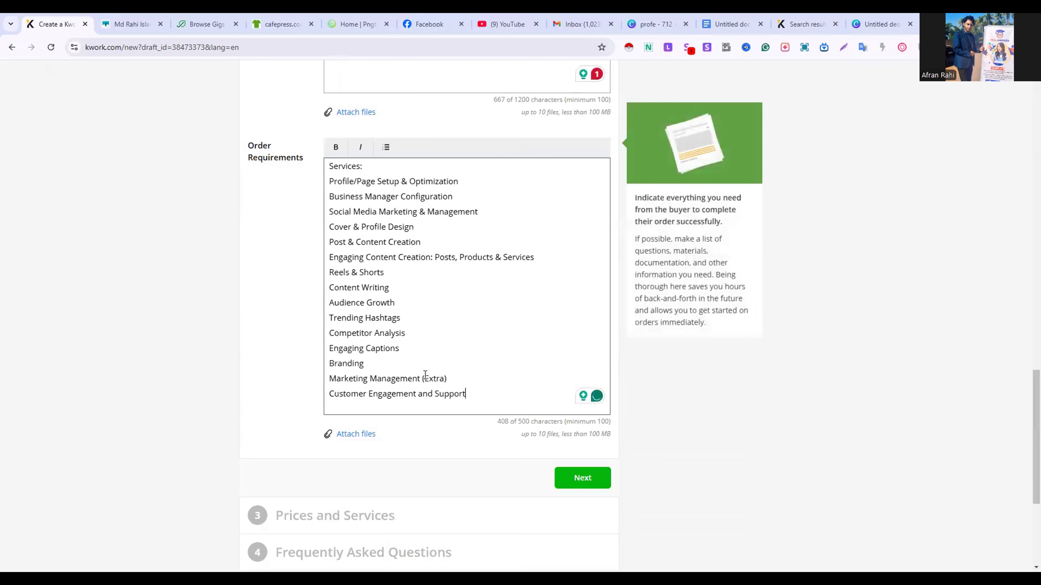
Make the Description's opening sentence, "Elevate your business… professional gig:", bold and italic, without list numbering
{"action": "scroll", "coordinate": [425, 374], "scroll_direction": "up", "scroll_amount": 8}
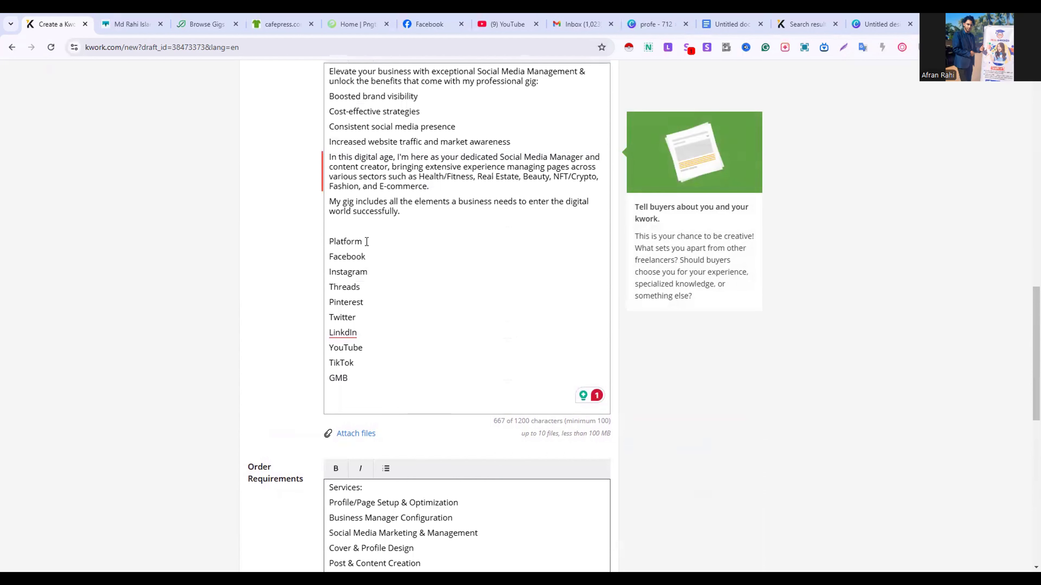
{"action": "scroll", "coordinate": [367, 242], "scroll_direction": "up", "scroll_amount": 5}
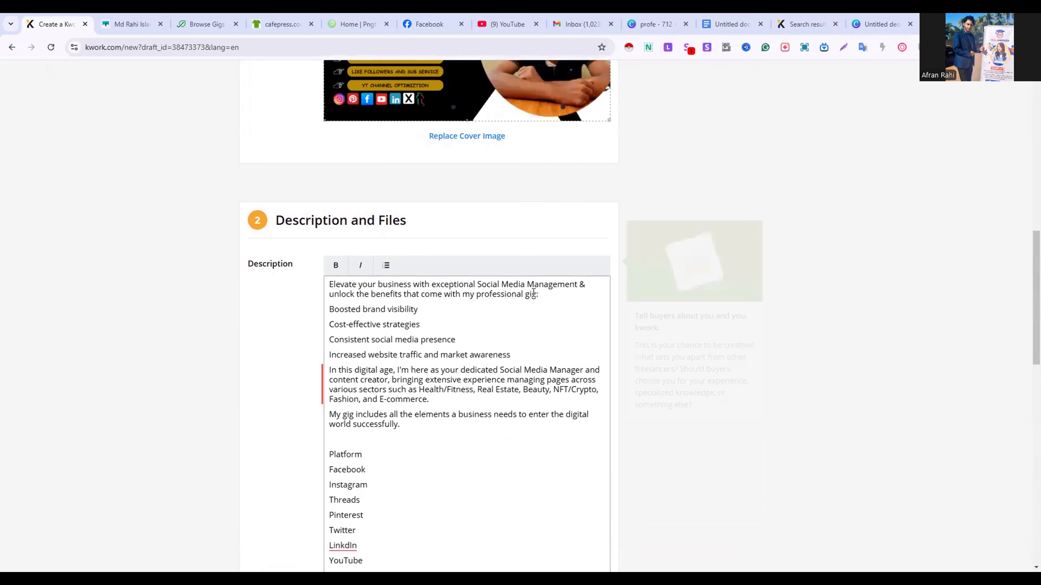
{"action": "left_click_drag", "start_coordinate": [533, 292], "coordinate": [334, 282]}
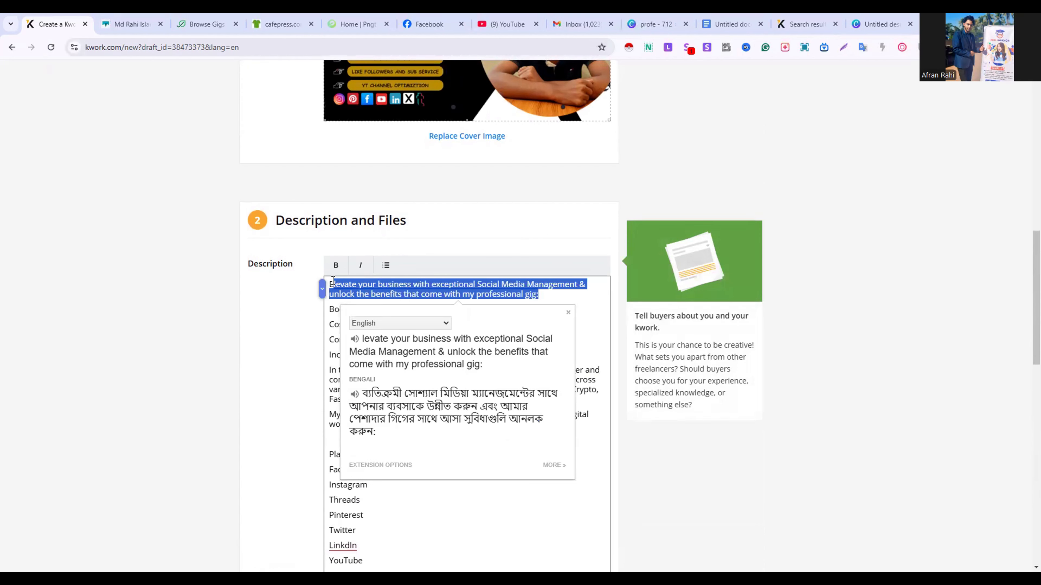
{"action": "triple_click", "coordinate": [333, 283]}
{"action": "left_click", "coordinate": [336, 265]}
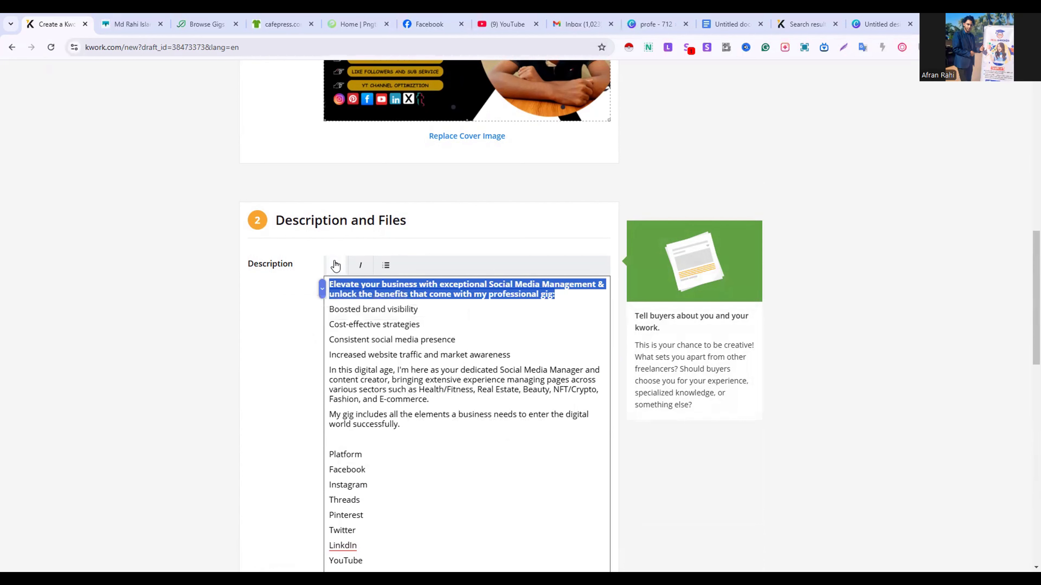
{"action": "left_click", "coordinate": [364, 267]}
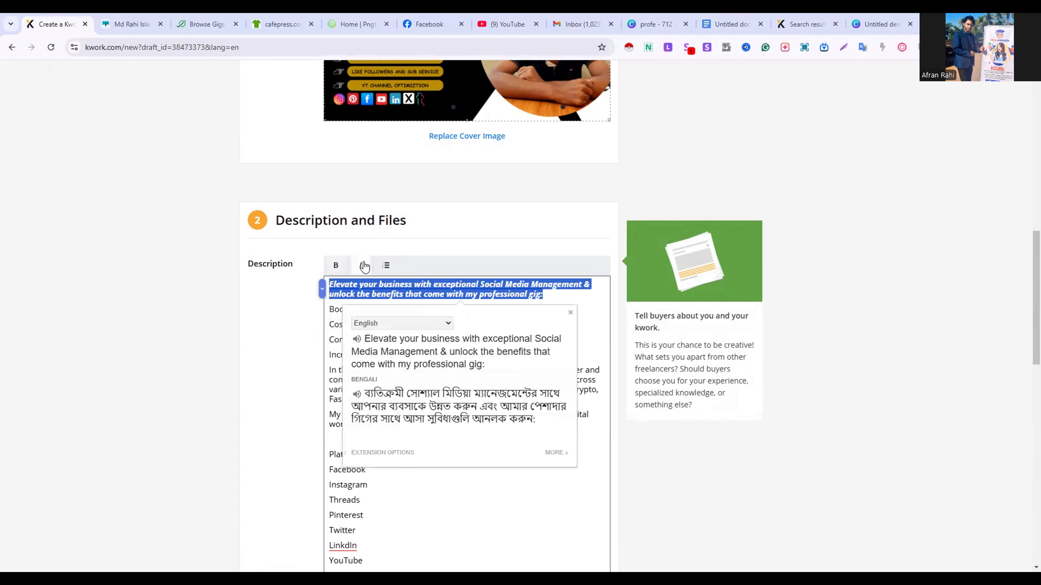
{"action": "left_click", "coordinate": [386, 266]}
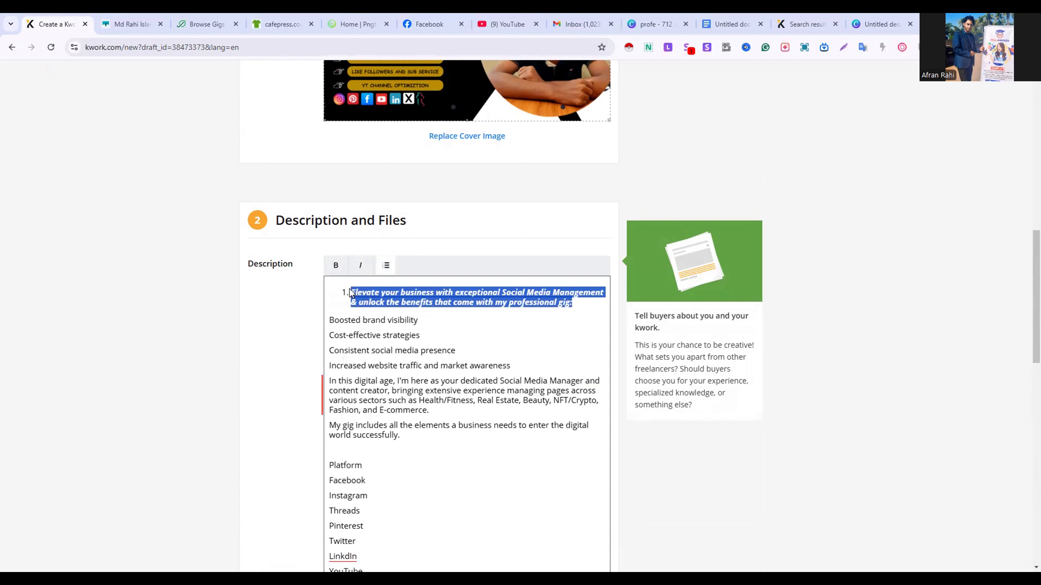
{"action": "left_click", "coordinate": [386, 265]}
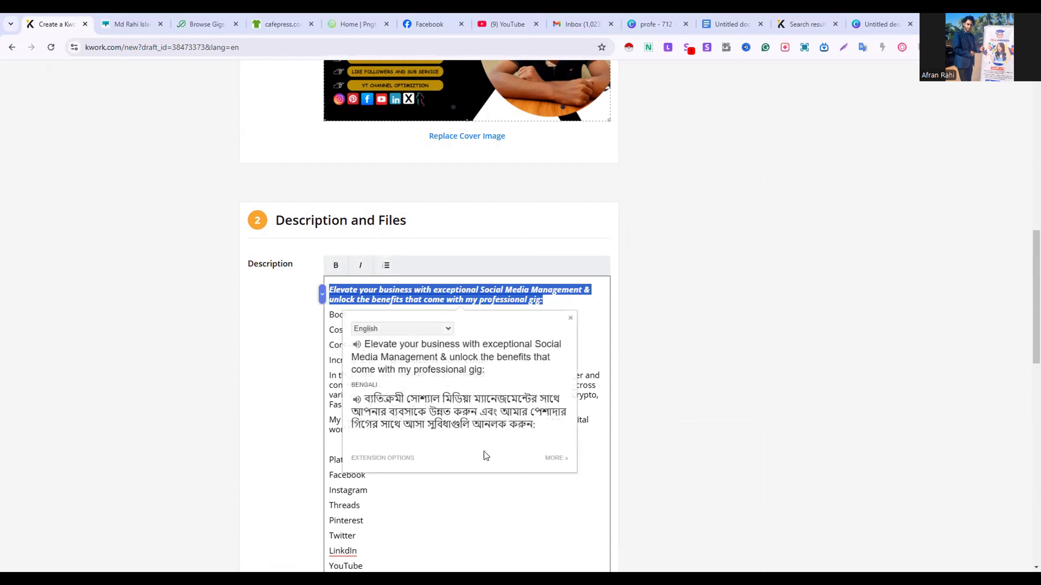
{"action": "left_click", "coordinate": [499, 484]}
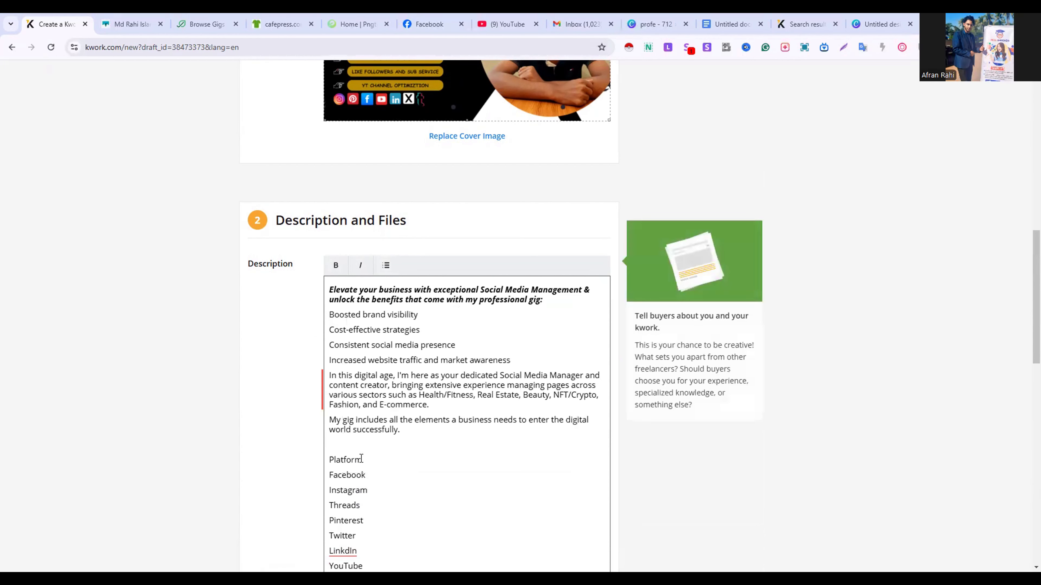
Make the "Platform" heading in the Description and the "Services:" heading in the Order Requirements bold and italic
{"action": "left_click_drag", "start_coordinate": [361, 458], "coordinate": [327, 457]}
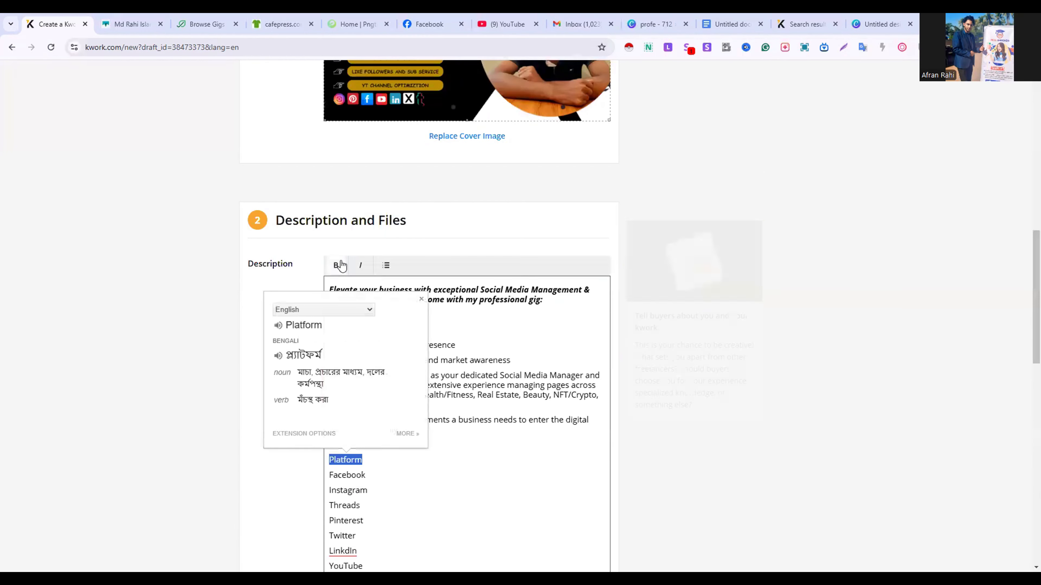
{"action": "left_click", "coordinate": [366, 266]}
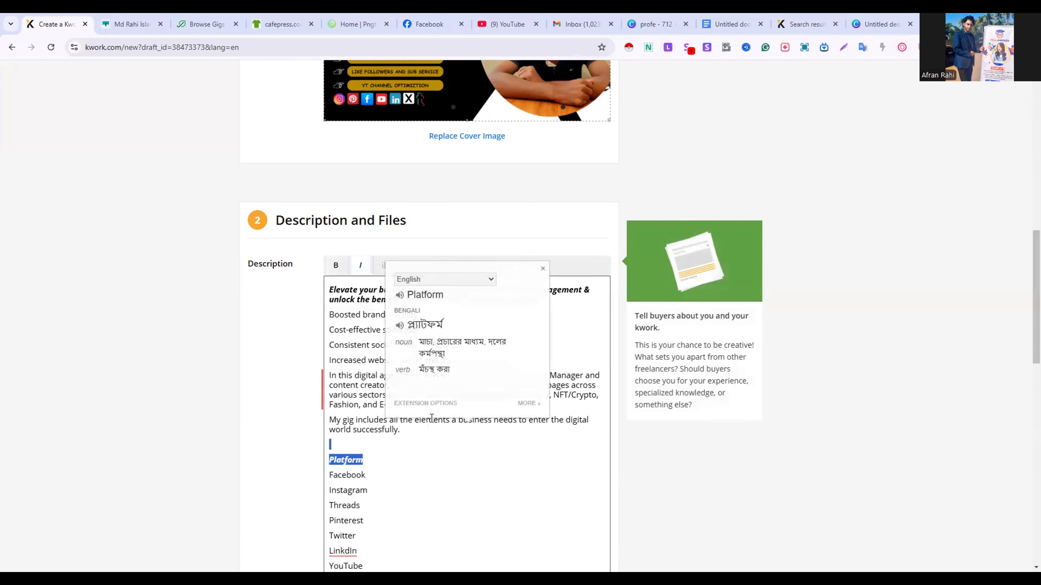
{"action": "scroll", "coordinate": [445, 447], "scroll_direction": "down", "scroll_amount": 4}
{"action": "scroll", "coordinate": [446, 448], "scroll_direction": "down", "scroll_amount": 2}
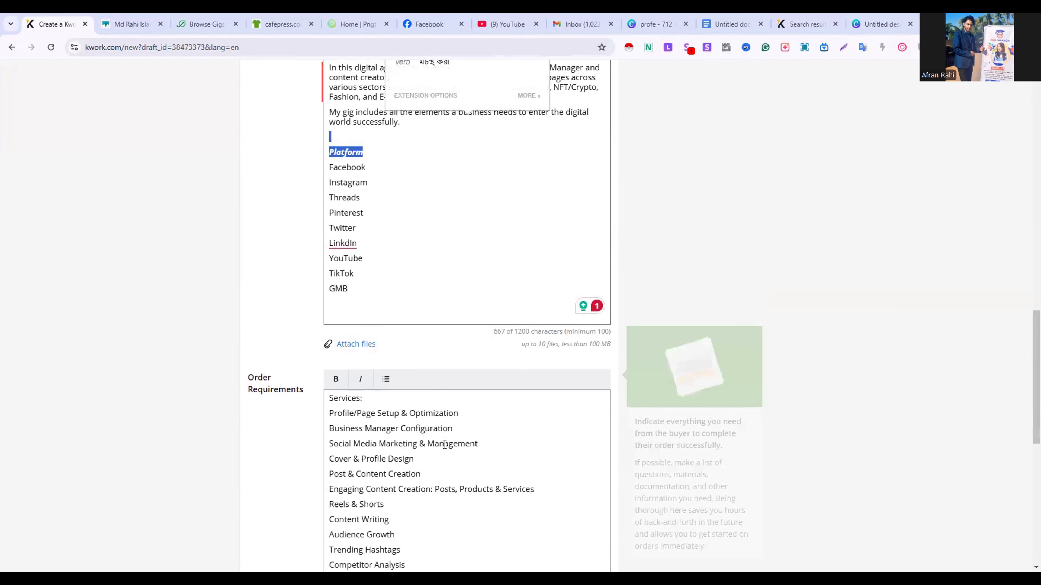
{"action": "left_click_drag", "start_coordinate": [365, 396], "coordinate": [320, 397]}
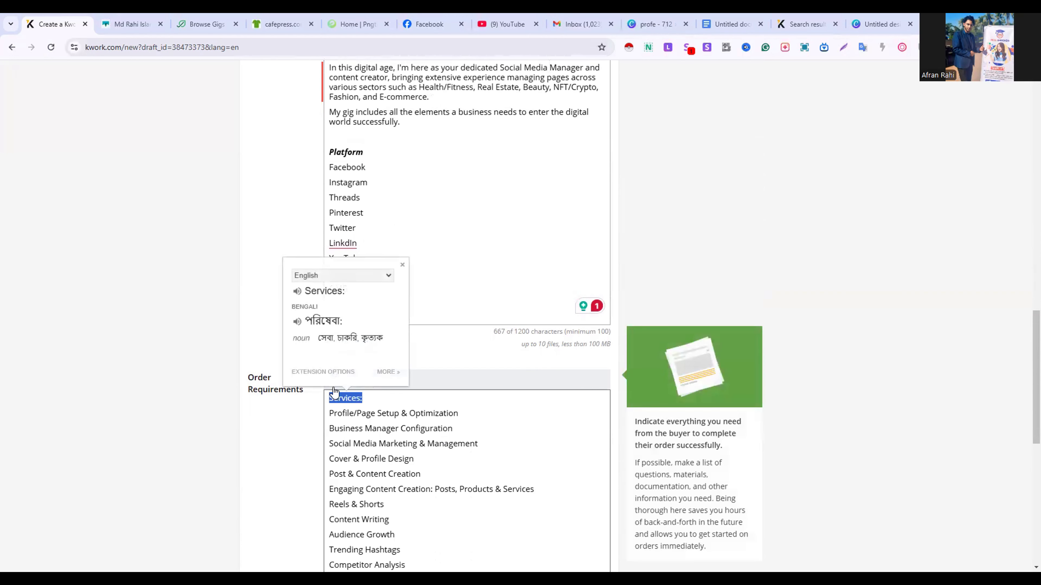
{"action": "left_click", "coordinate": [355, 378]}
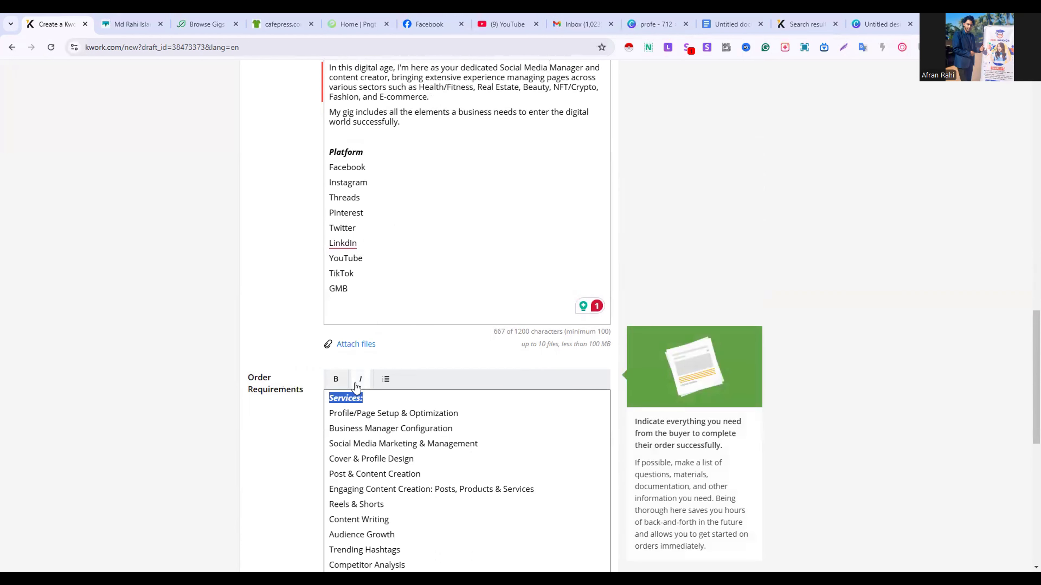
{"action": "scroll", "coordinate": [421, 502], "scroll_direction": "down", "scroll_amount": 5}
{"action": "left_click", "coordinate": [421, 503]}
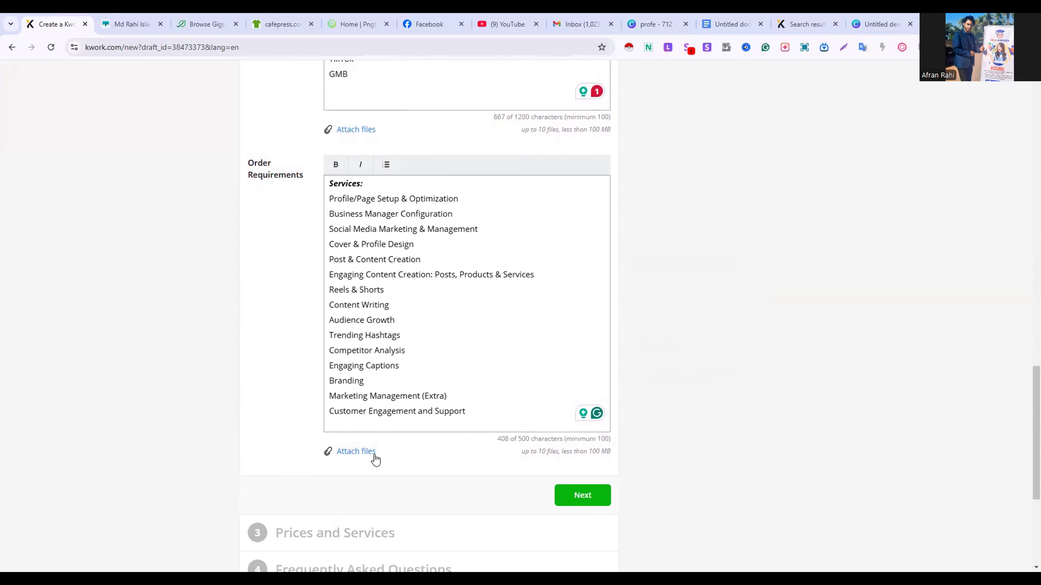
Continue to Prices and Services and switch the offer to Three Packages
{"action": "left_click", "coordinate": [582, 495]}
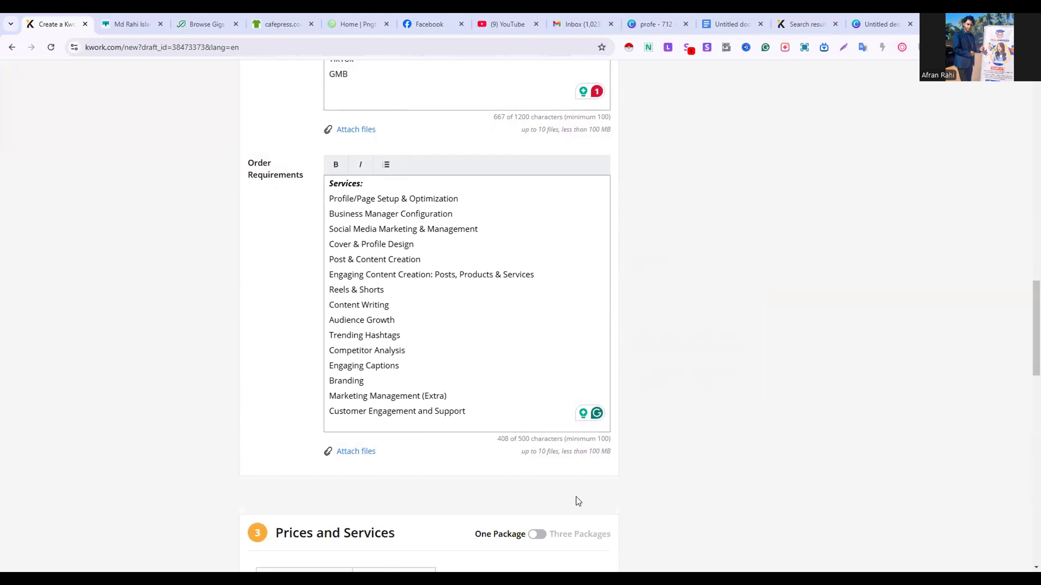
{"action": "scroll", "coordinate": [575, 497], "scroll_direction": "down", "scroll_amount": 2}
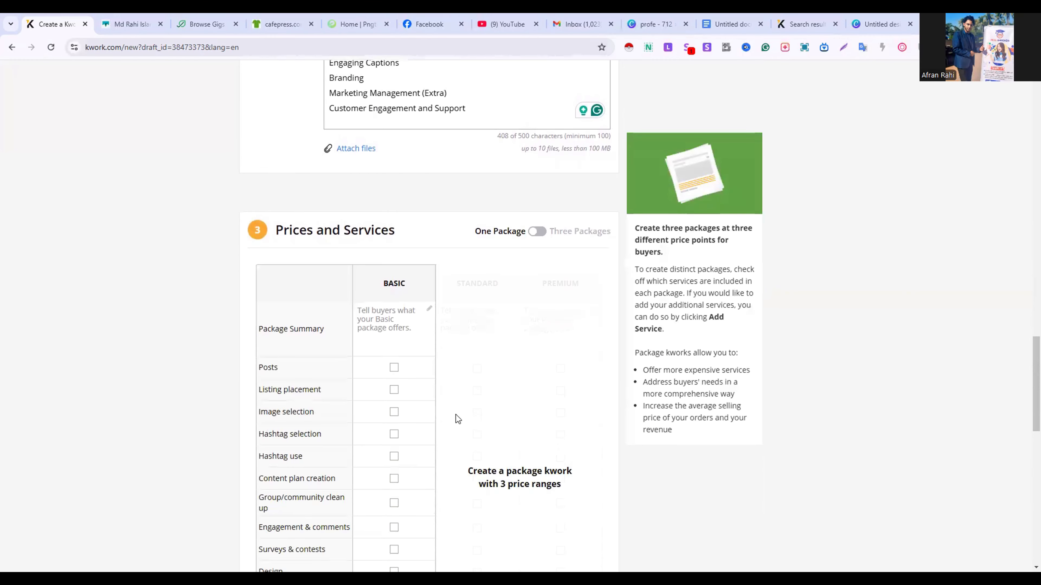
{"action": "left_click", "coordinate": [538, 233]}
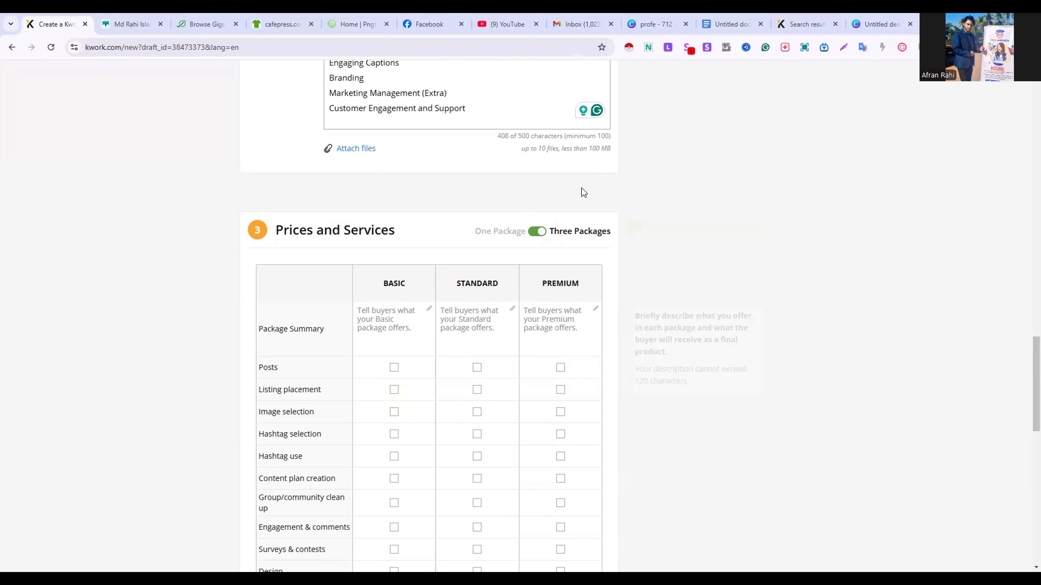
Switch to the Google Docs document and copy the package heading "Weekly - 1 Platform"
{"action": "left_click", "coordinate": [718, 21]}
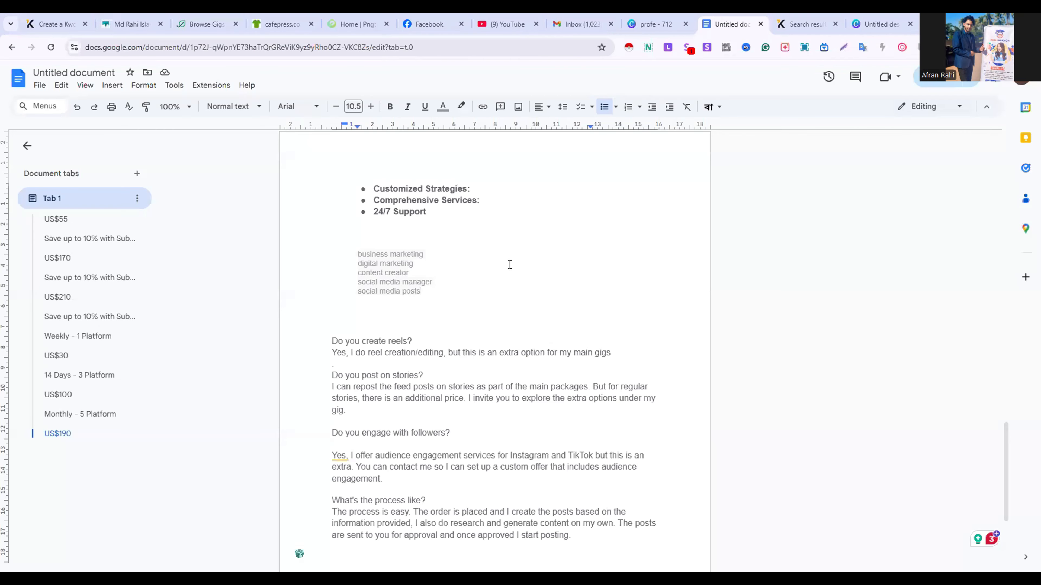
{"action": "scroll", "coordinate": [510, 265], "scroll_direction": "up", "scroll_amount": 20}
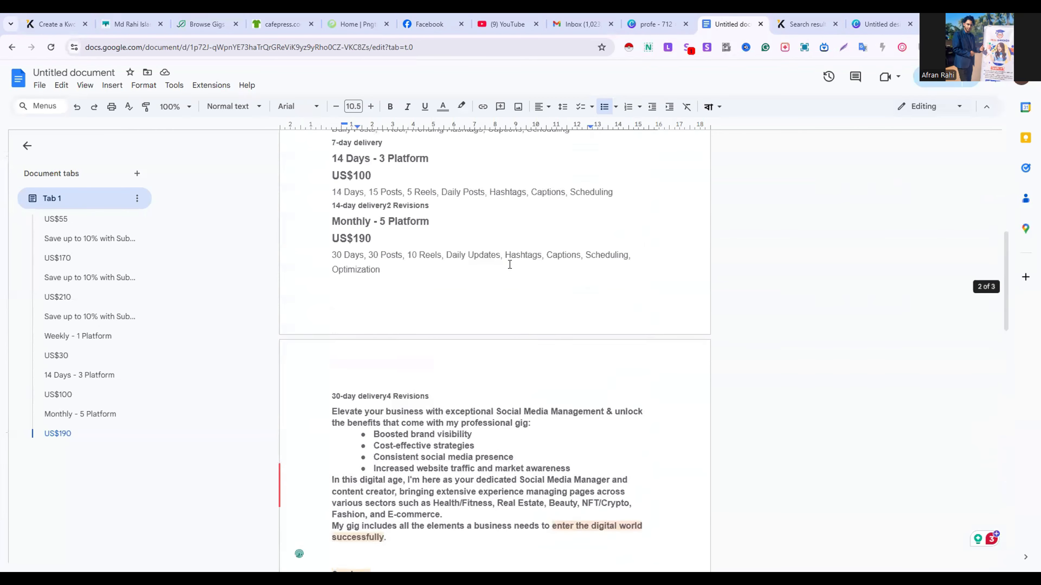
{"action": "scroll", "coordinate": [510, 264], "scroll_direction": "up", "scroll_amount": 8}
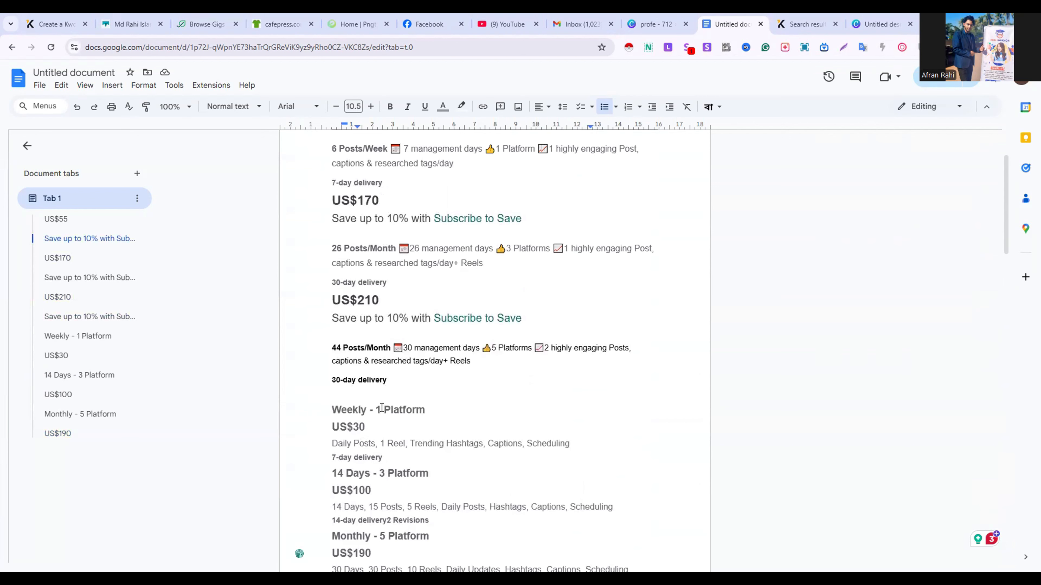
{"action": "triple_click", "coordinate": [382, 407]}
{"action": "right_click", "coordinate": [382, 409]}
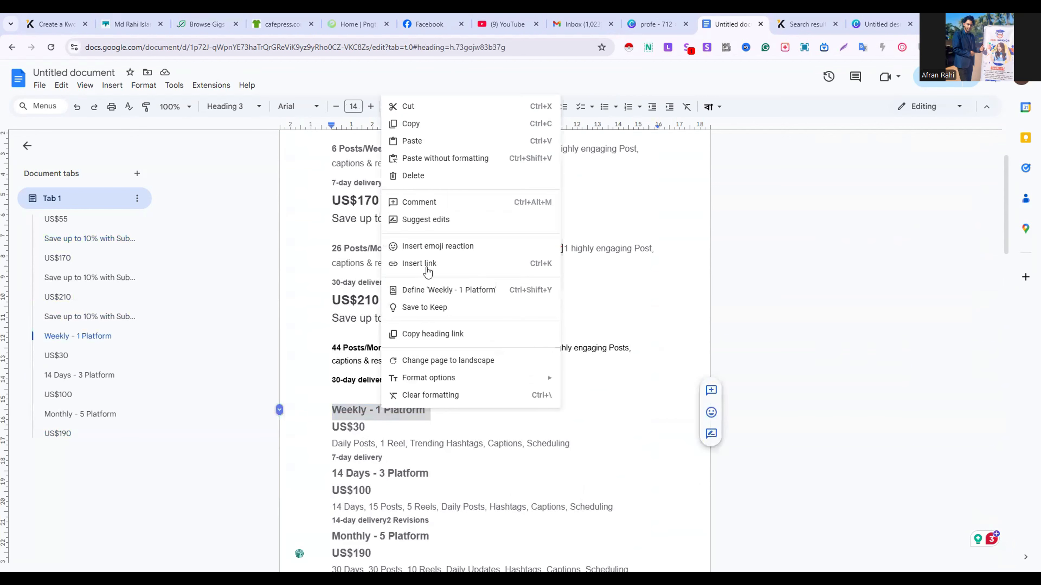
{"action": "left_click", "coordinate": [432, 130]}
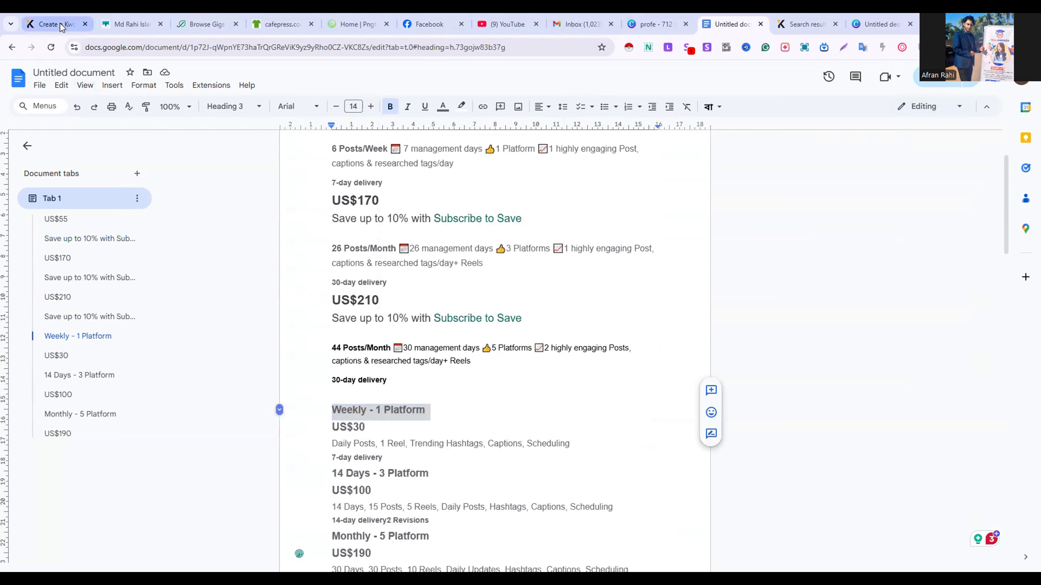
Return to the Kwork listing and paste "Weekly - 1 Platform" as the Basic package summary
{"action": "left_click", "coordinate": [61, 33]}
{"action": "left_click", "coordinate": [393, 318]}
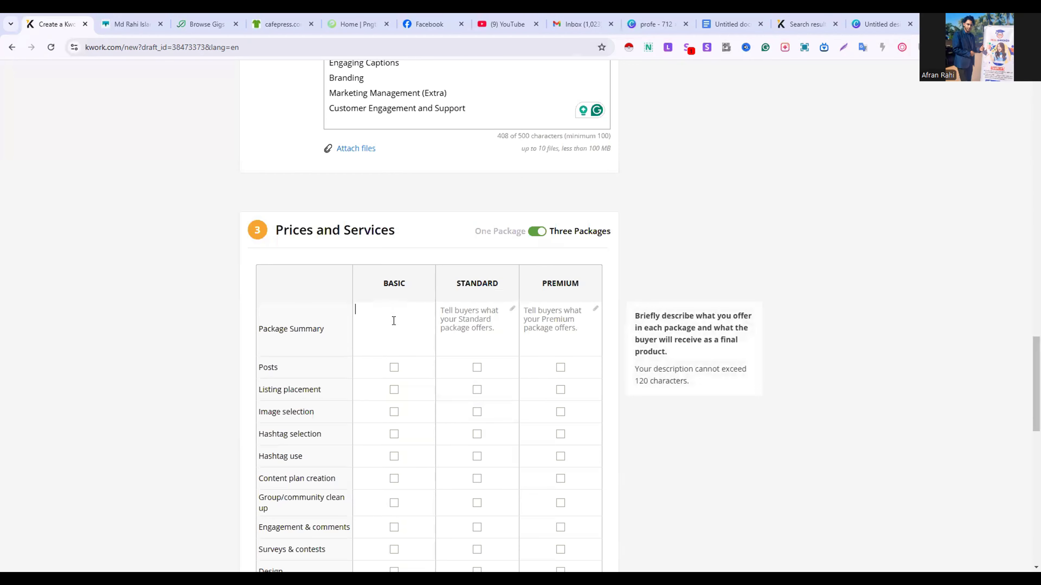
{"action": "right_click", "coordinate": [393, 319]}
{"action": "left_click", "coordinate": [426, 157]}
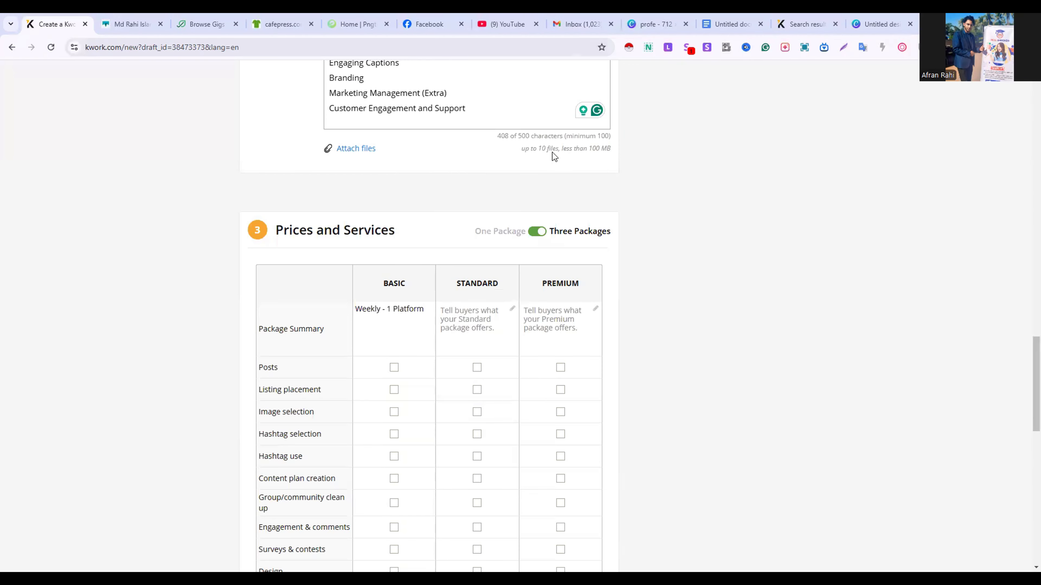
Copy the heading "14 Days - 3 Platform" from the Google Docs document into the Standard package summary on Kwork
{"action": "left_click", "coordinate": [722, 29]}
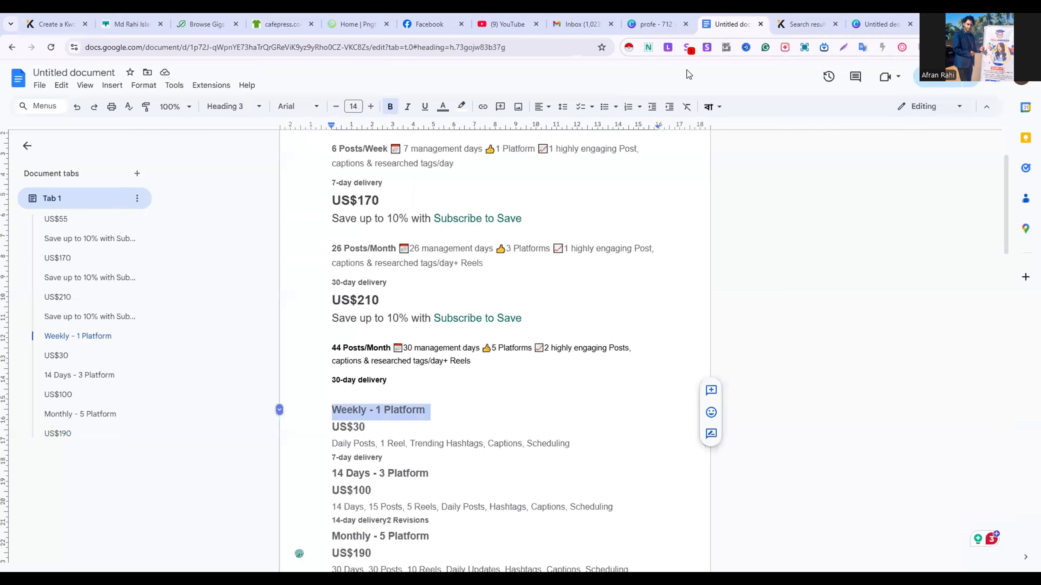
{"action": "triple_click", "coordinate": [391, 471]}
{"action": "right_click", "coordinate": [391, 472]}
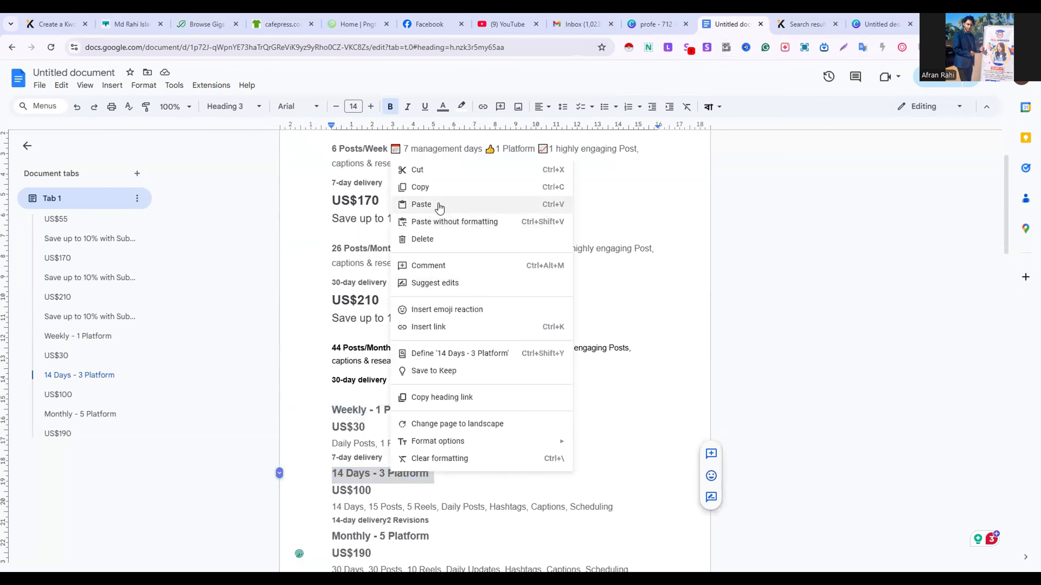
{"action": "left_click", "coordinate": [435, 188]}
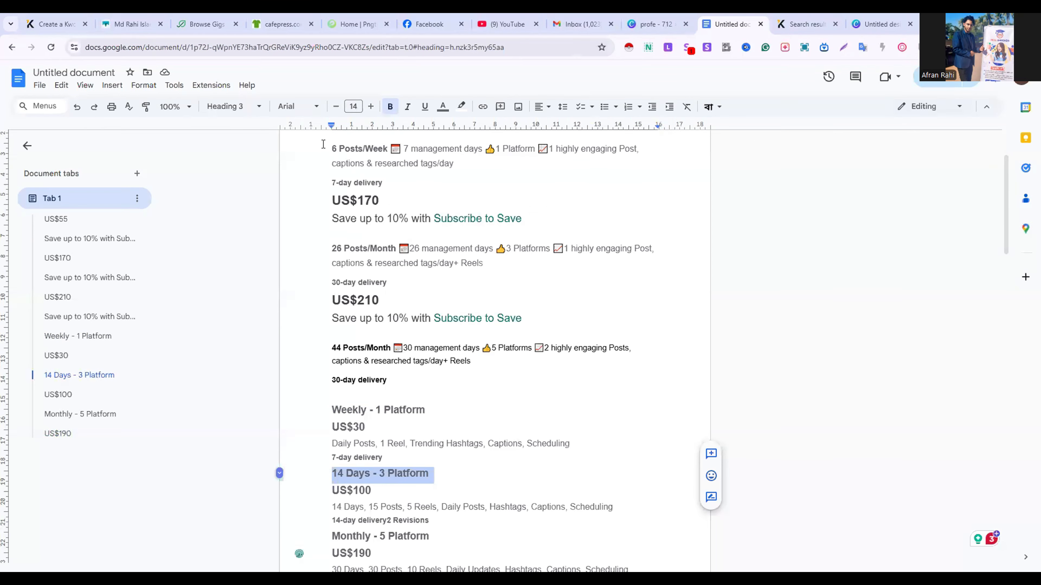
{"action": "left_click", "coordinate": [51, 21]}
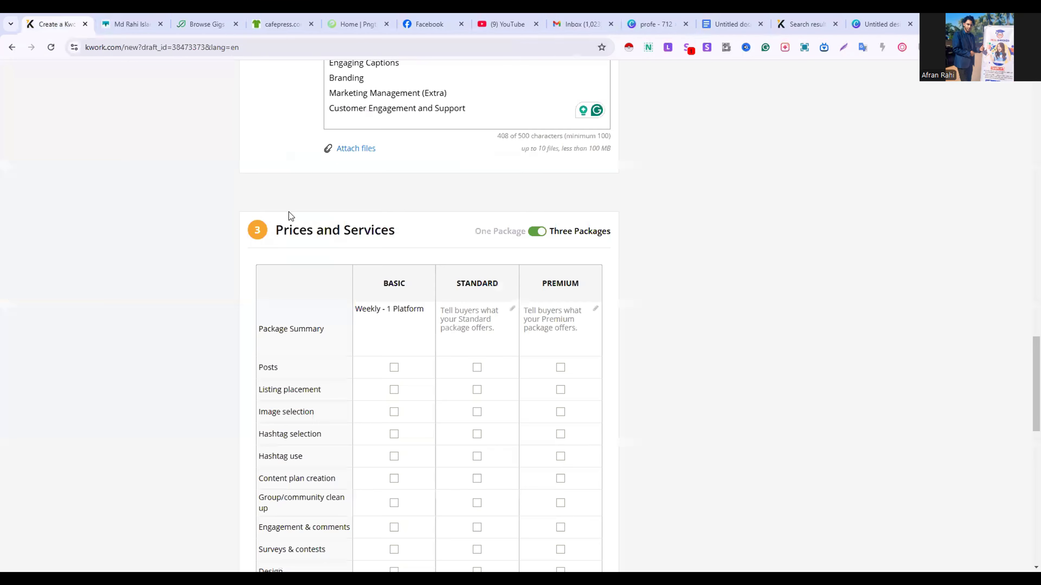
{"action": "left_click", "coordinate": [446, 306]}
{"action": "right_click", "coordinate": [446, 315]}
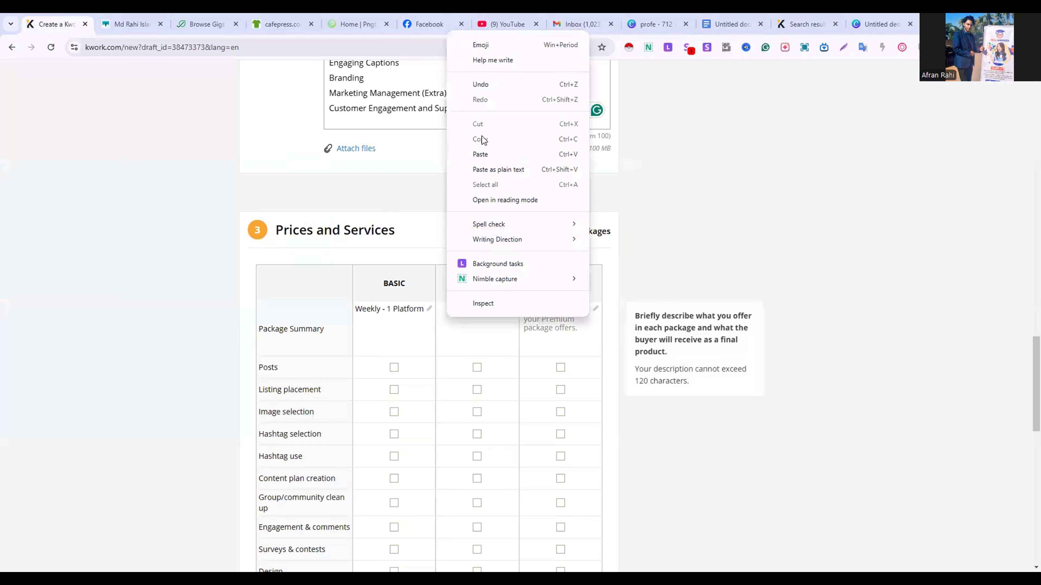
{"action": "left_click", "coordinate": [480, 153]}
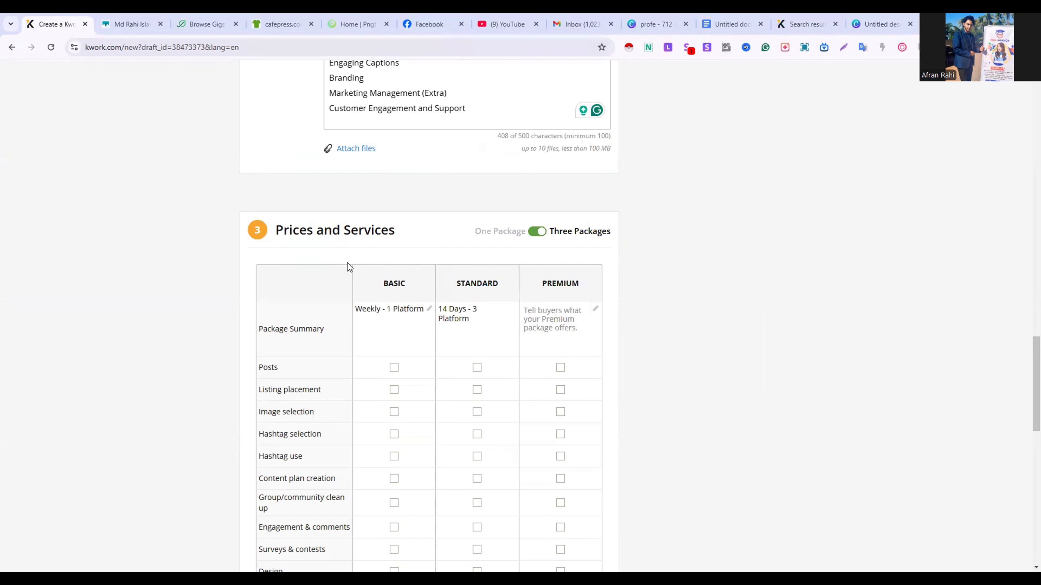
Copy the heading "Monthly - 5 Platform" from the Google Docs document into the Premium package summary on Kwork
{"action": "left_click", "coordinate": [723, 24]}
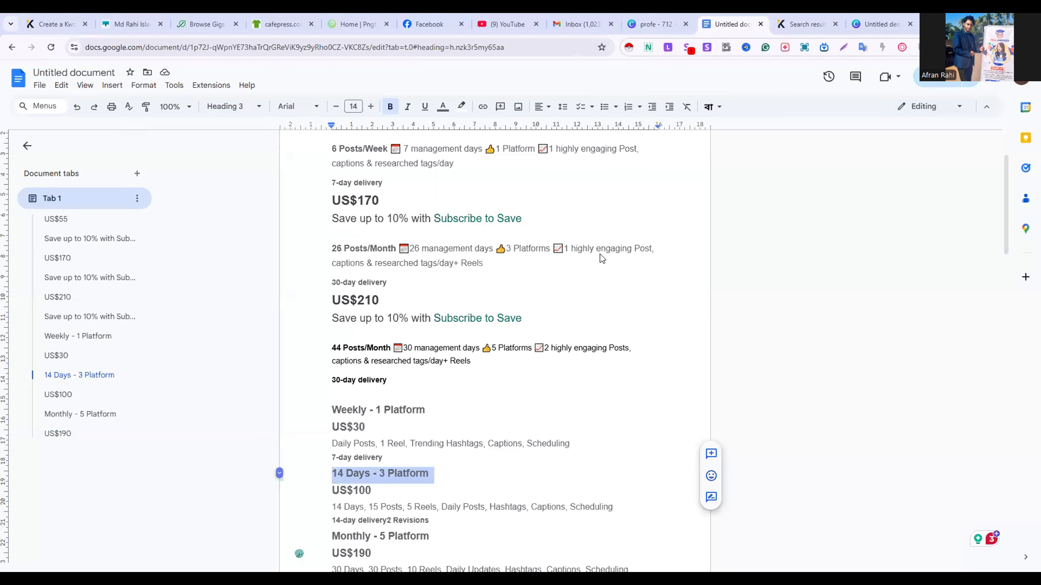
{"action": "scroll", "coordinate": [451, 512], "scroll_direction": "down", "scroll_amount": 2}
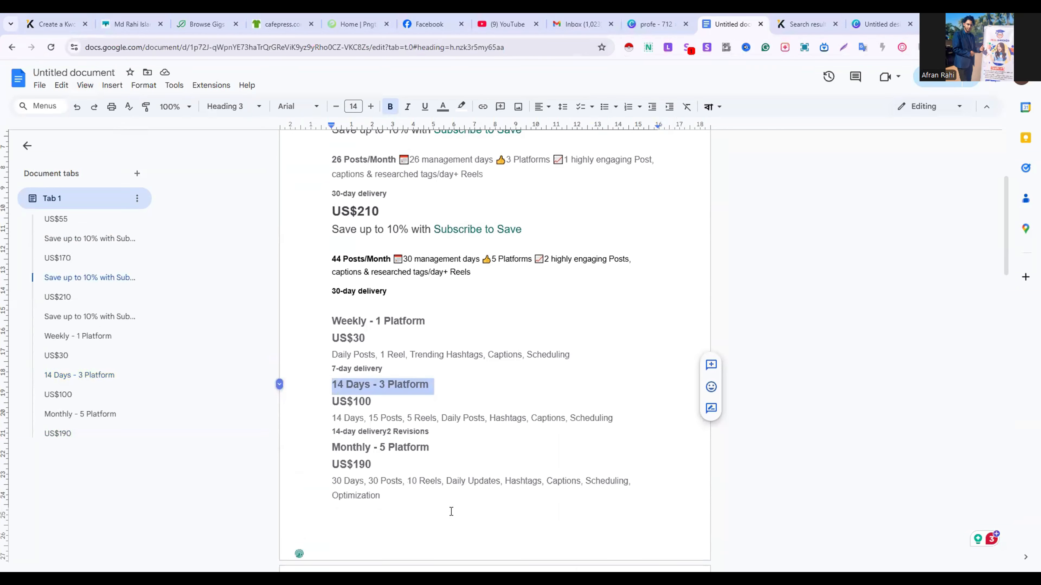
{"action": "triple_click", "coordinate": [378, 451]}
{"action": "right_click", "coordinate": [378, 451]}
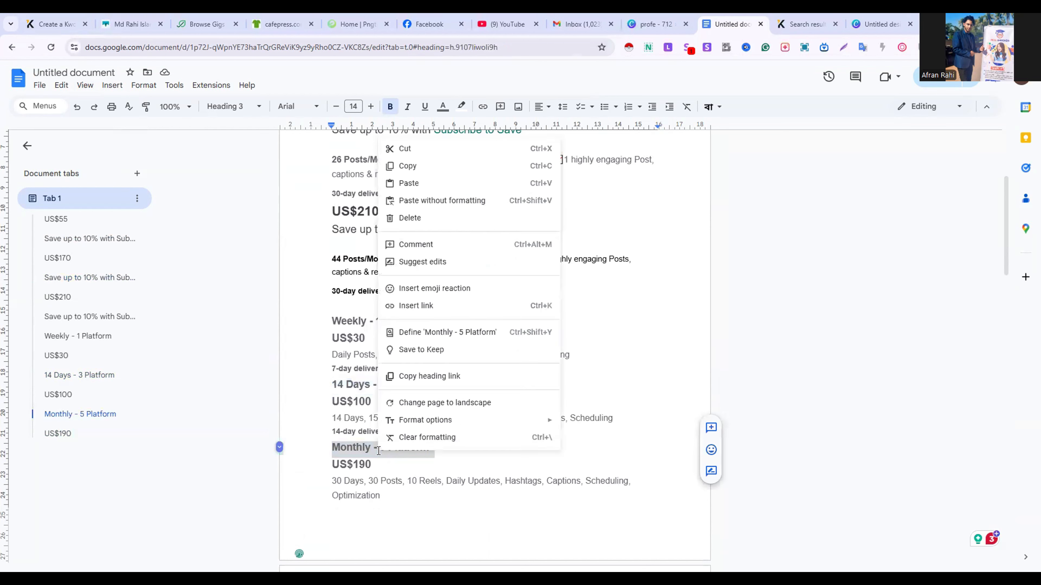
{"action": "left_click", "coordinate": [441, 171]}
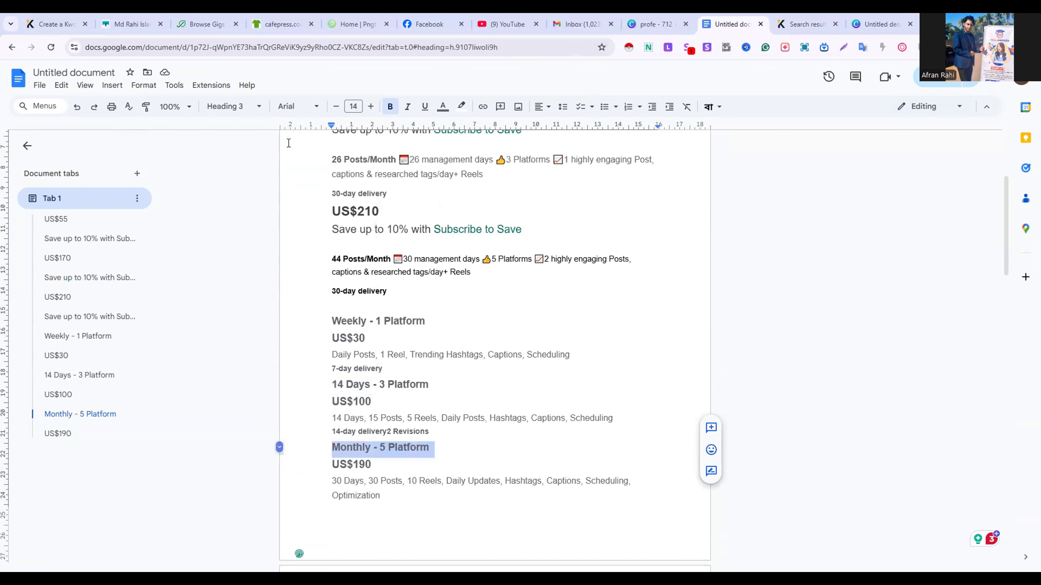
{"action": "left_click", "coordinate": [44, 27]}
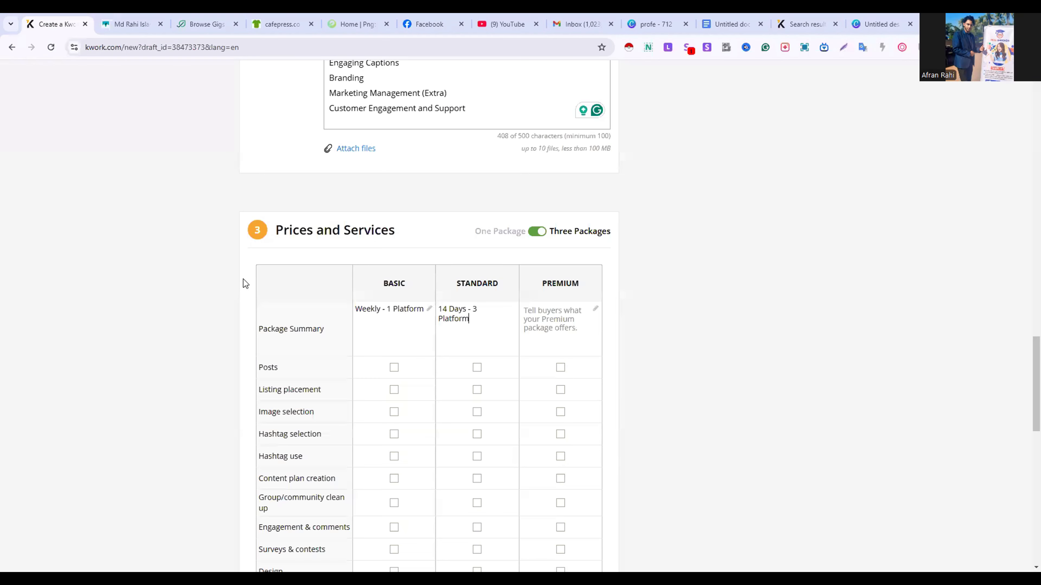
{"action": "left_click", "coordinate": [528, 320]}
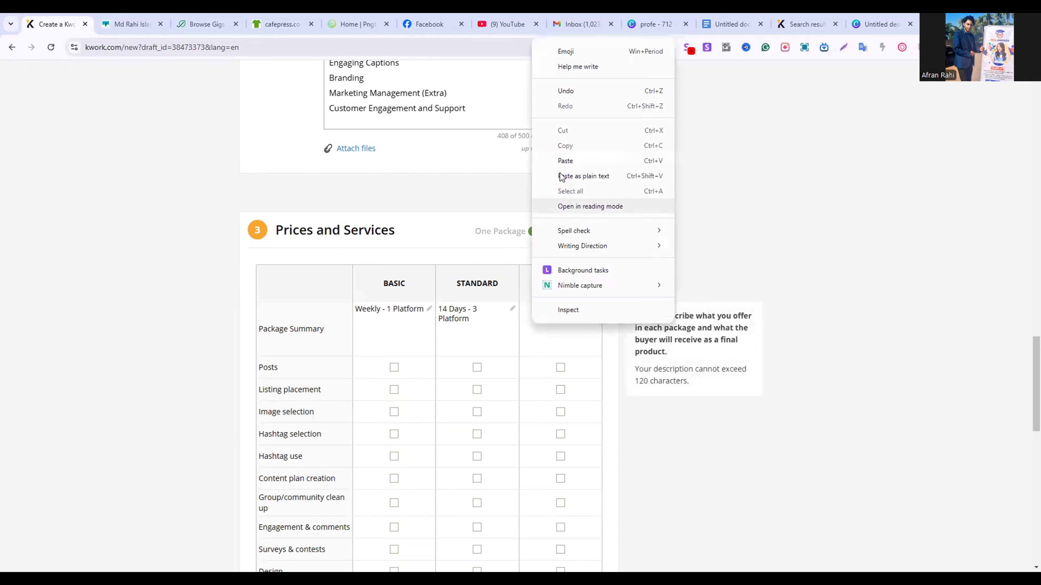
{"action": "right_click", "coordinate": [531, 323]}
{"action": "left_click", "coordinate": [570, 169]}
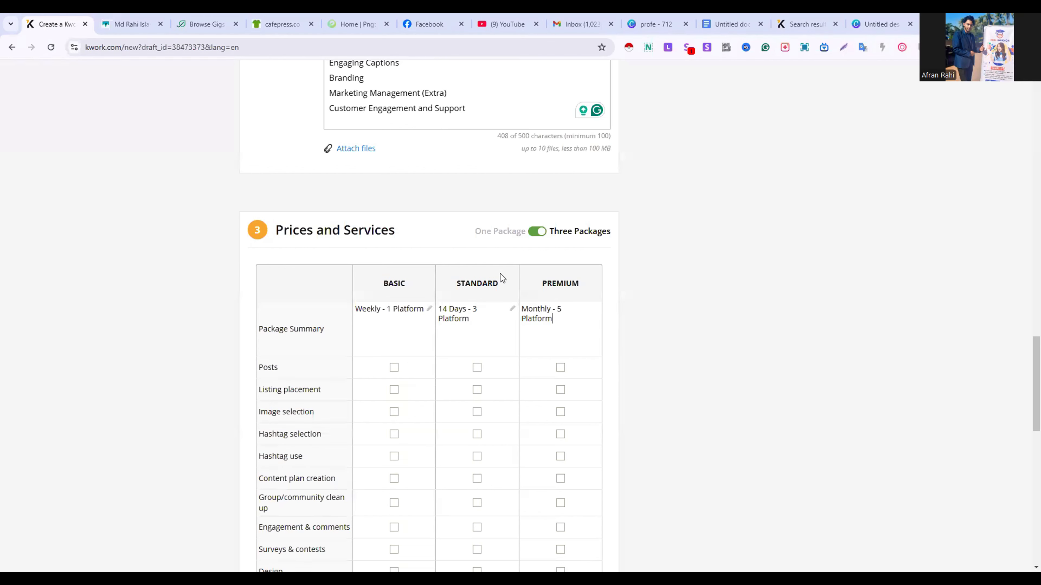
Include Posts, Listing placement, Image selection, Hashtag selection, Hashtag use and Content plan creation in all three packages
{"action": "left_click", "coordinate": [391, 368]}
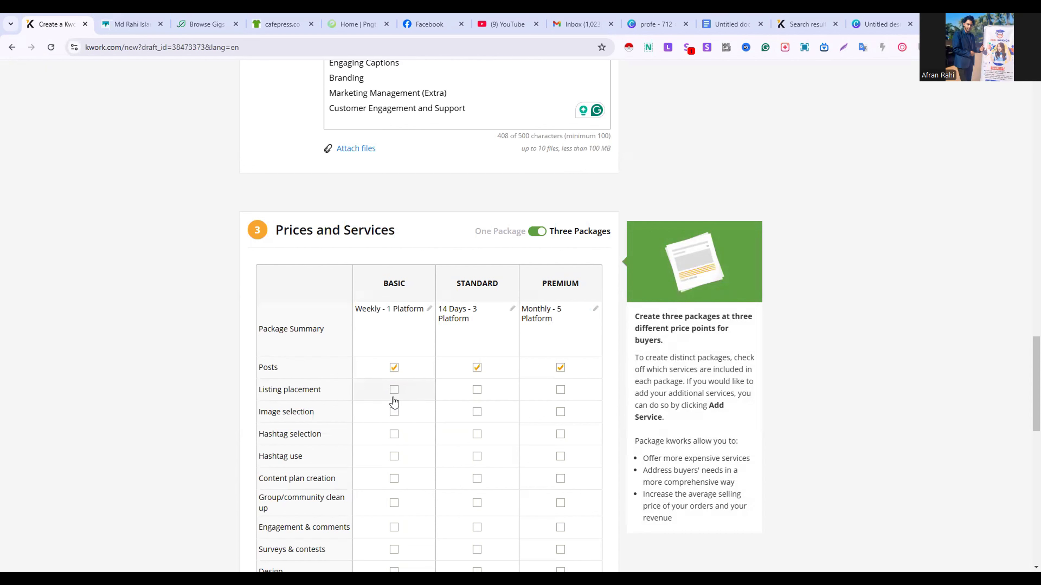
{"action": "scroll", "coordinate": [392, 397], "scroll_direction": "down", "scroll_amount": 1}
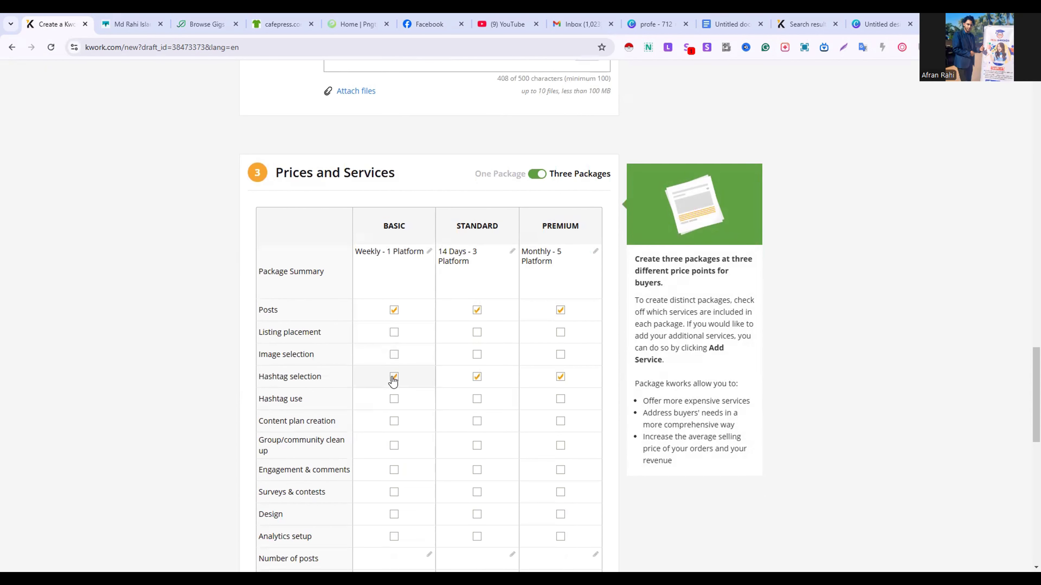
{"action": "left_click", "coordinate": [394, 354]}
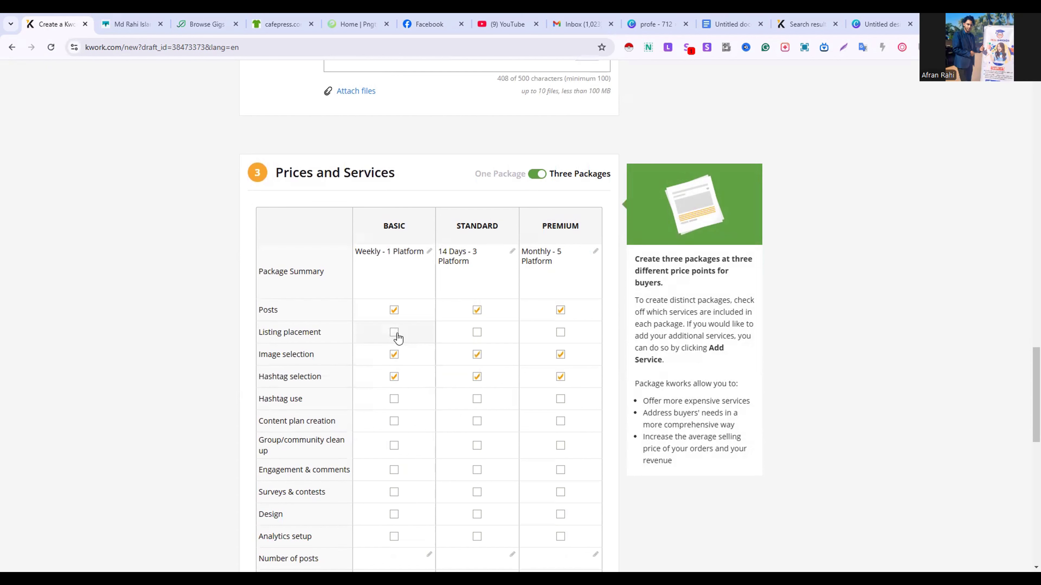
{"action": "left_click", "coordinate": [394, 333]}
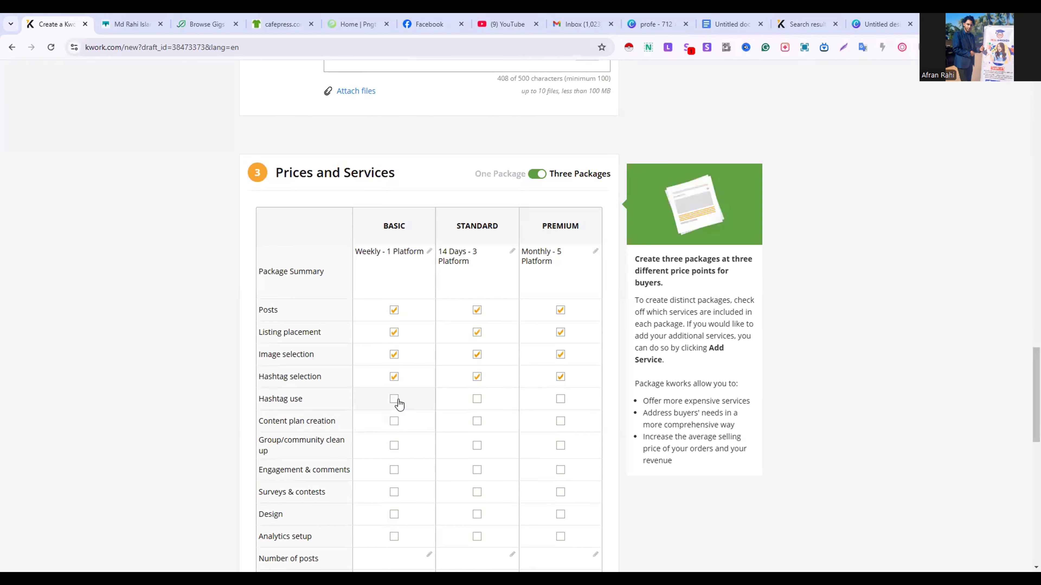
{"action": "left_click", "coordinate": [394, 400]}
{"action": "left_click", "coordinate": [394, 422]}
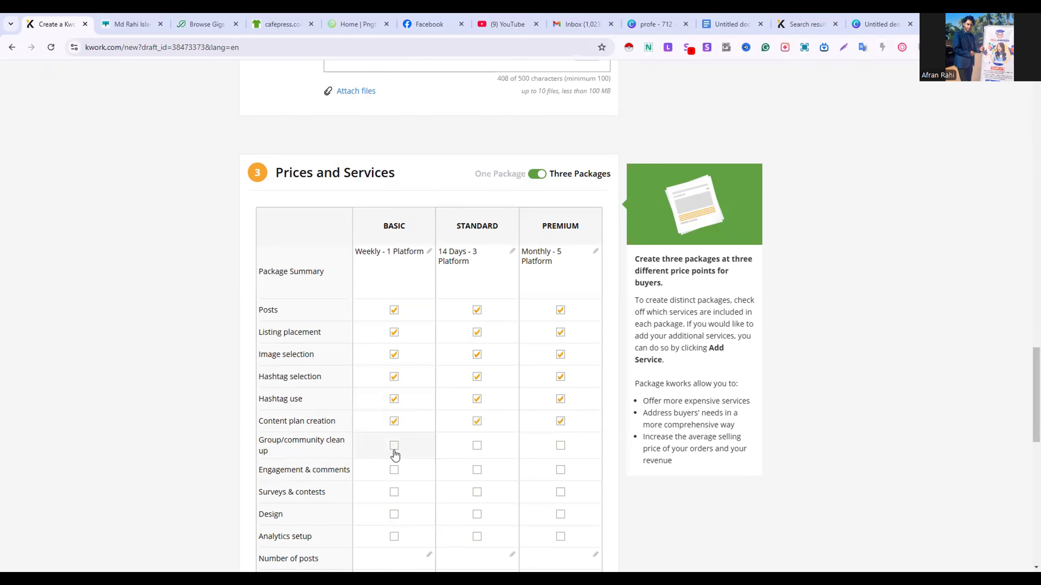
Include Group/community clean up, Engagement & comments, Surveys & contests, Design and Analytics setup in all three packages
{"action": "scroll", "coordinate": [394, 455], "scroll_direction": "down", "scroll_amount": 2}
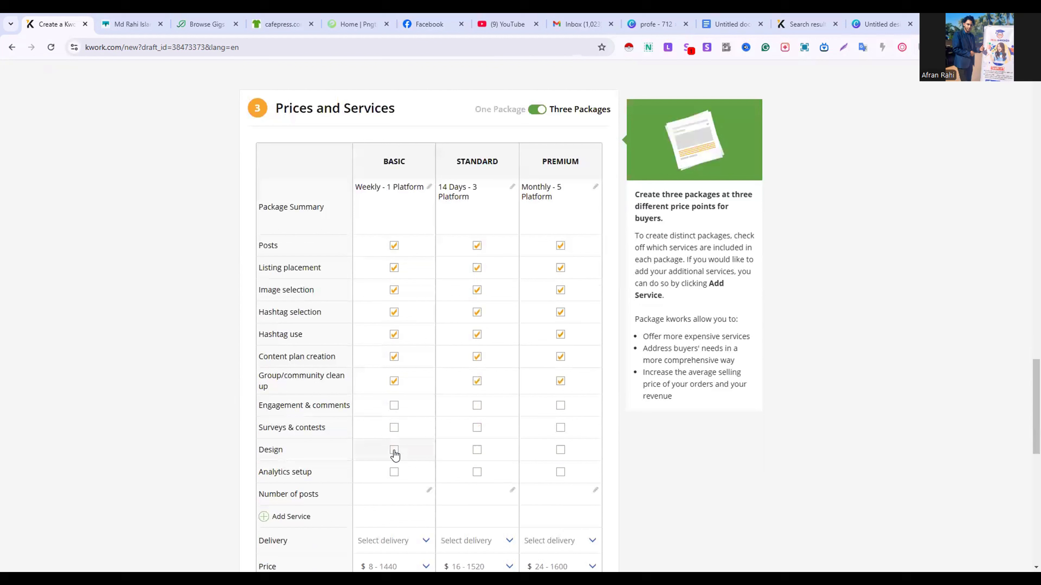
{"action": "left_click", "coordinate": [394, 406]}
{"action": "left_click", "coordinate": [396, 429]}
{"action": "left_click", "coordinate": [393, 456]}
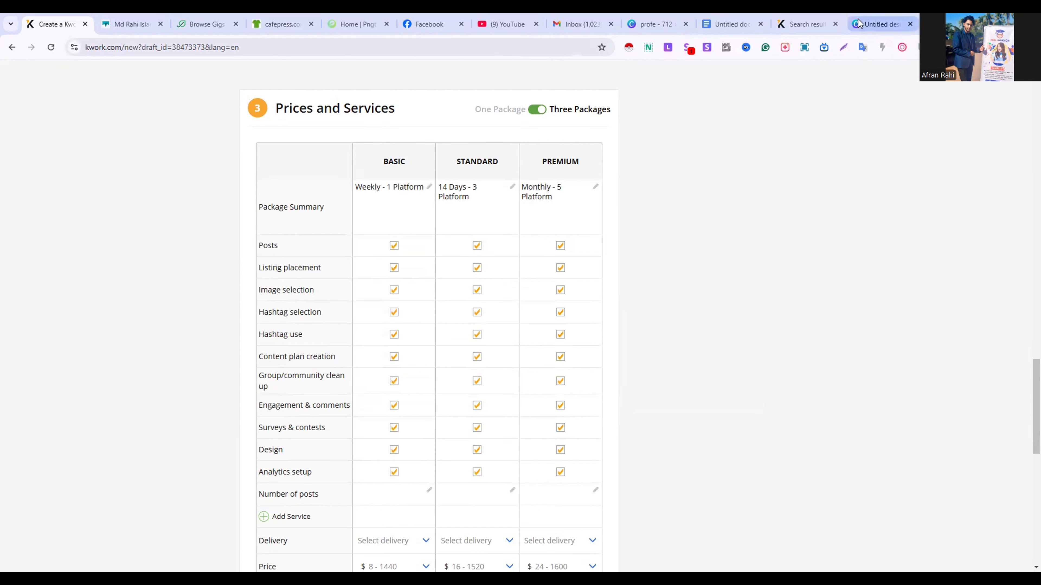
Set the delivery time to 7 days for Basic, 14 days for Standard and 30 days for Premium
{"action": "scroll", "coordinate": [432, 330], "scroll_direction": "down", "scroll_amount": 5}
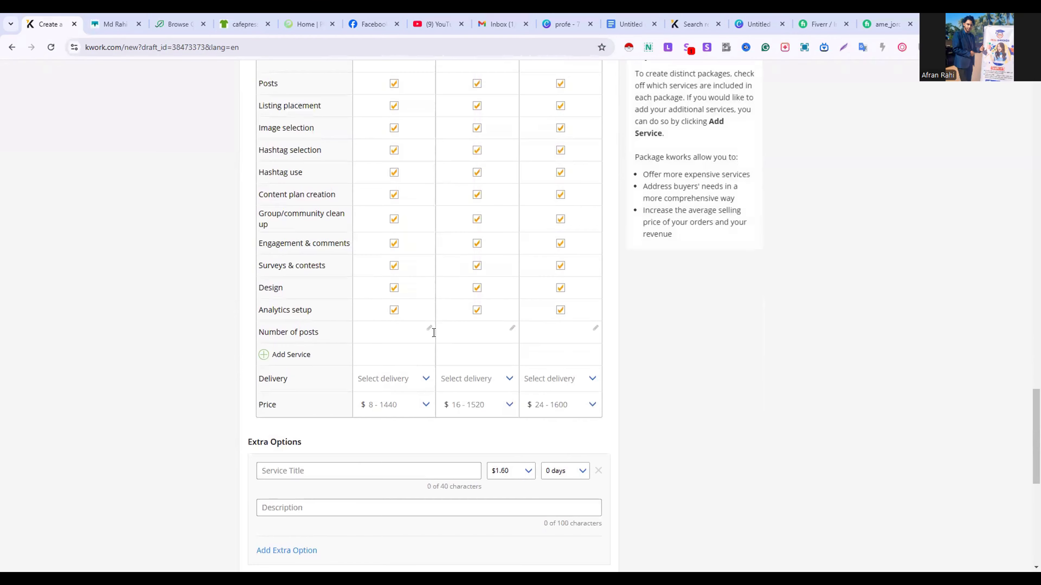
{"action": "scroll", "coordinate": [434, 337], "scroll_direction": "down", "scroll_amount": 1}
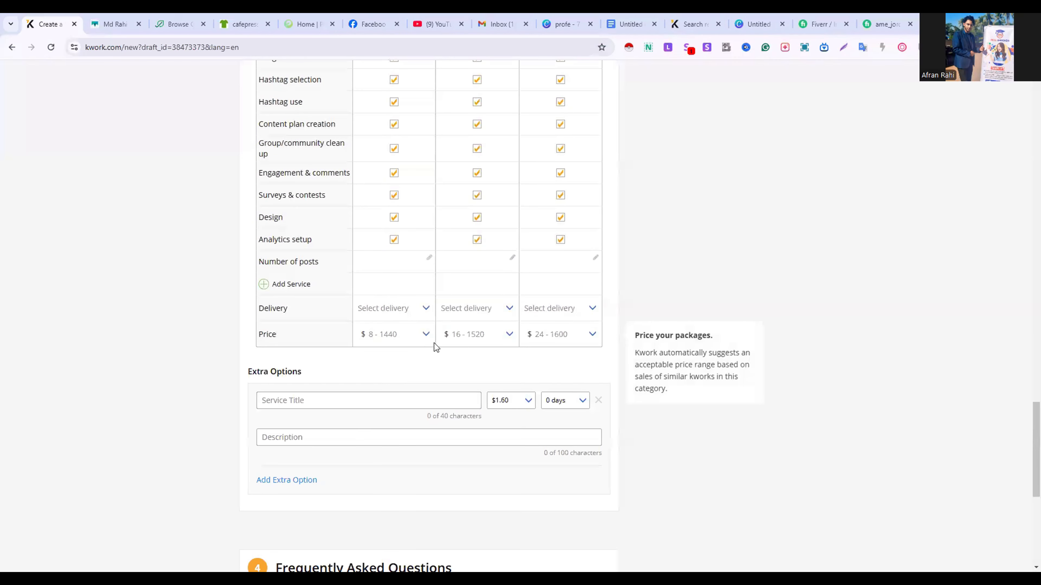
{"action": "left_click", "coordinate": [420, 313]}
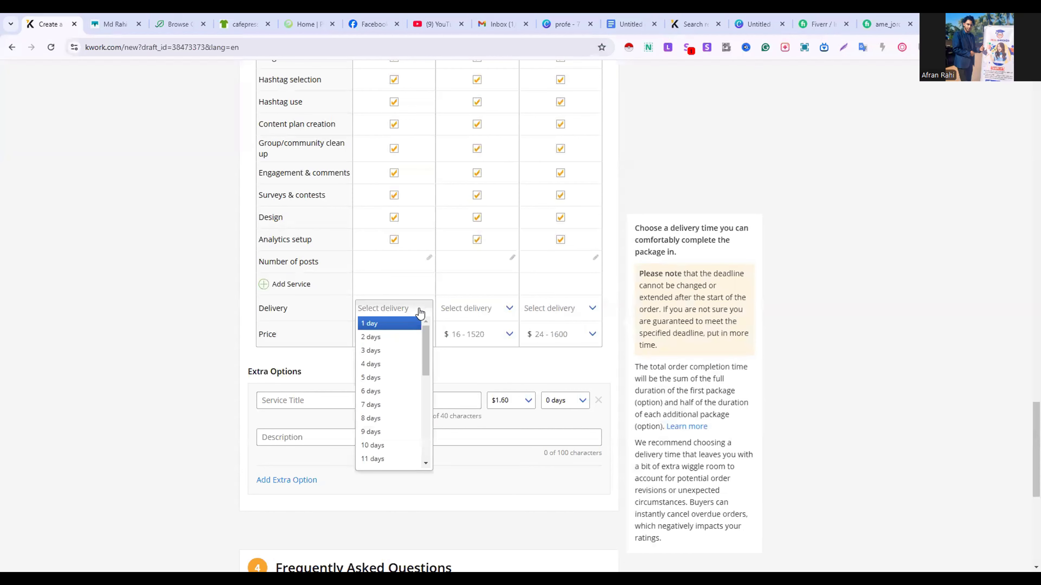
{"action": "left_click", "coordinate": [385, 405]}
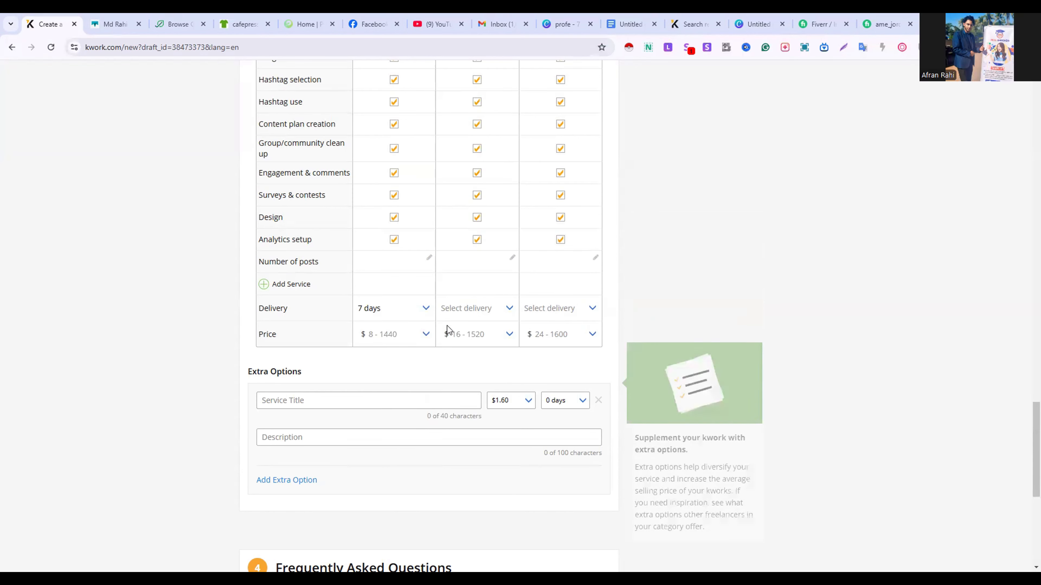
{"action": "left_click", "coordinate": [483, 315]}
{"action": "scroll", "coordinate": [476, 430], "scroll_direction": "down", "scroll_amount": 3}
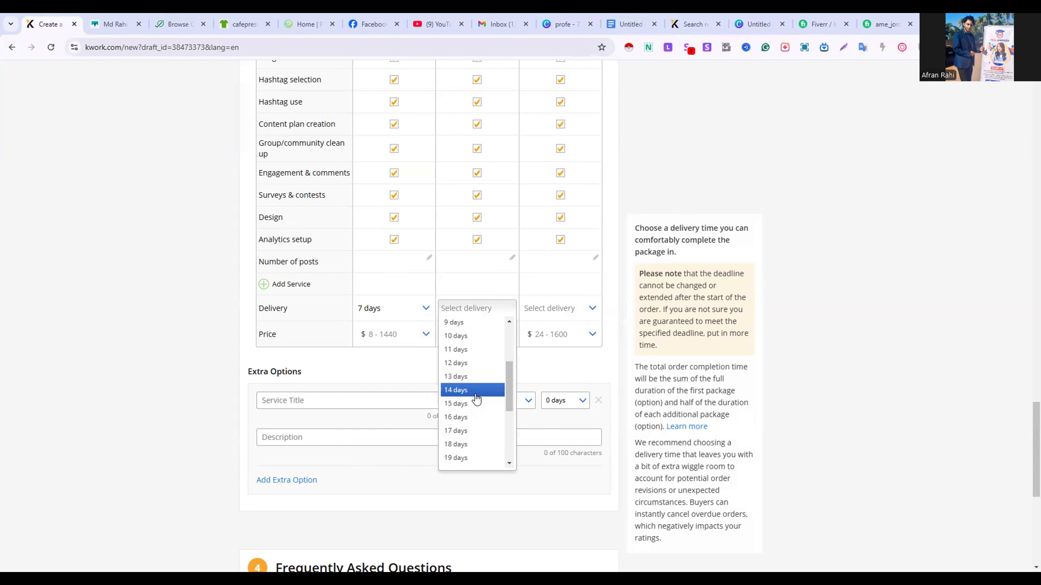
{"action": "left_click", "coordinate": [476, 396]}
{"action": "left_click", "coordinate": [553, 308]}
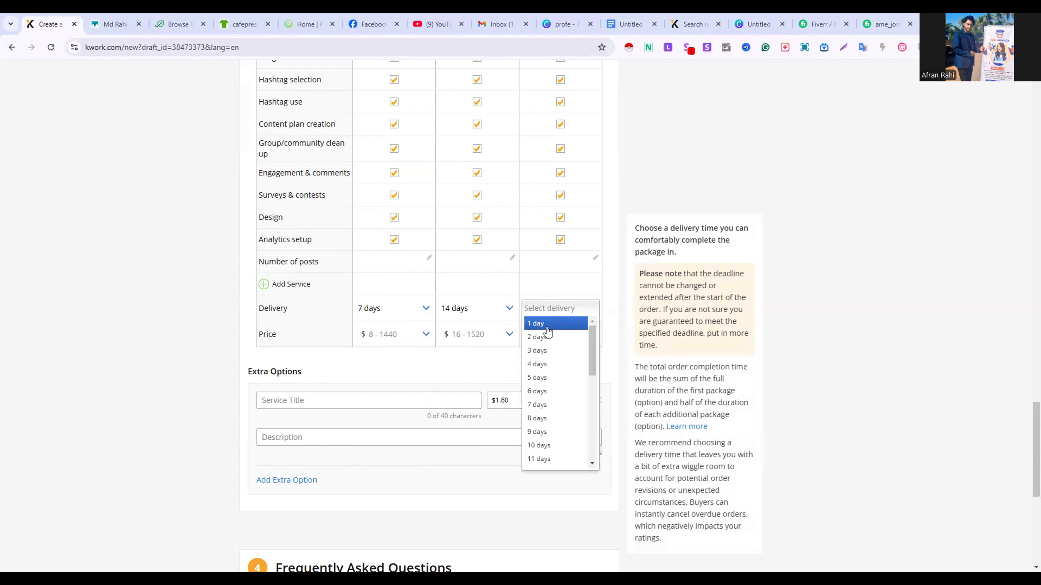
{"action": "scroll", "coordinate": [555, 434], "scroll_direction": "down", "scroll_amount": 3}
{"action": "scroll", "coordinate": [556, 434], "scroll_direction": "down", "scroll_amount": 5}
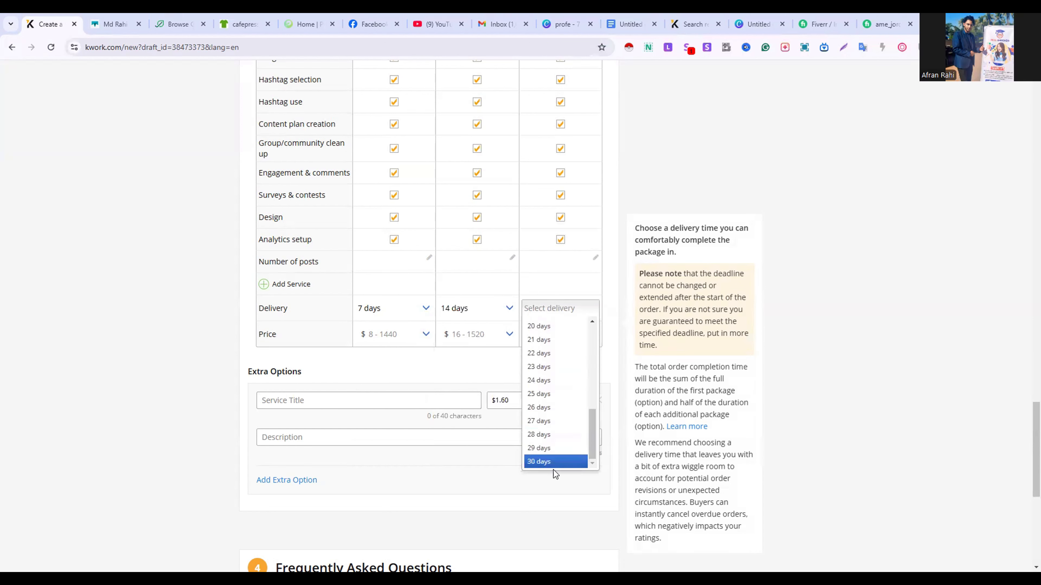
{"action": "left_click", "coordinate": [552, 462]}
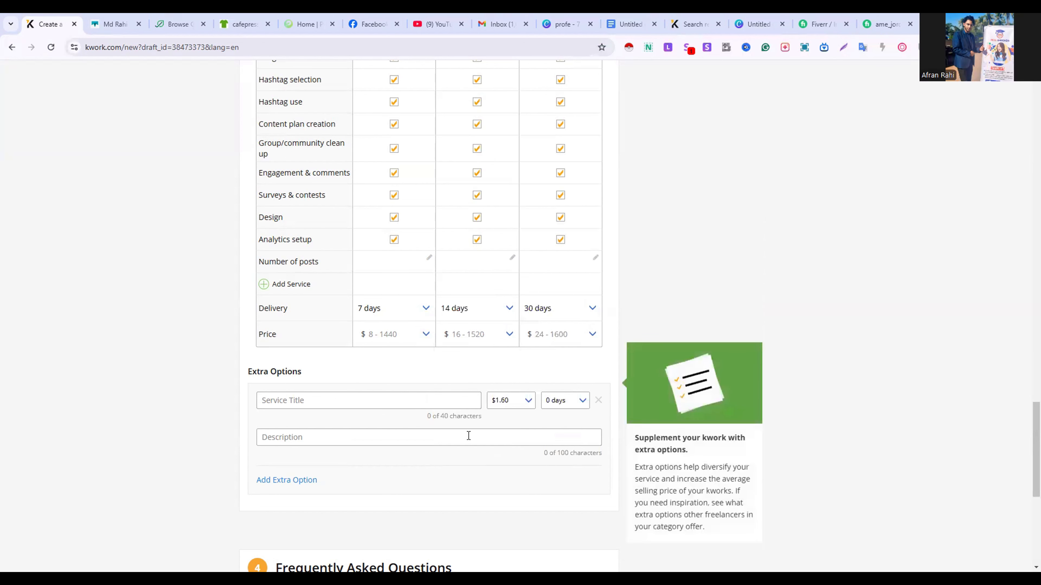
Set the package price to $32 for Basic and $96 for Standard
{"action": "left_click", "coordinate": [403, 340]}
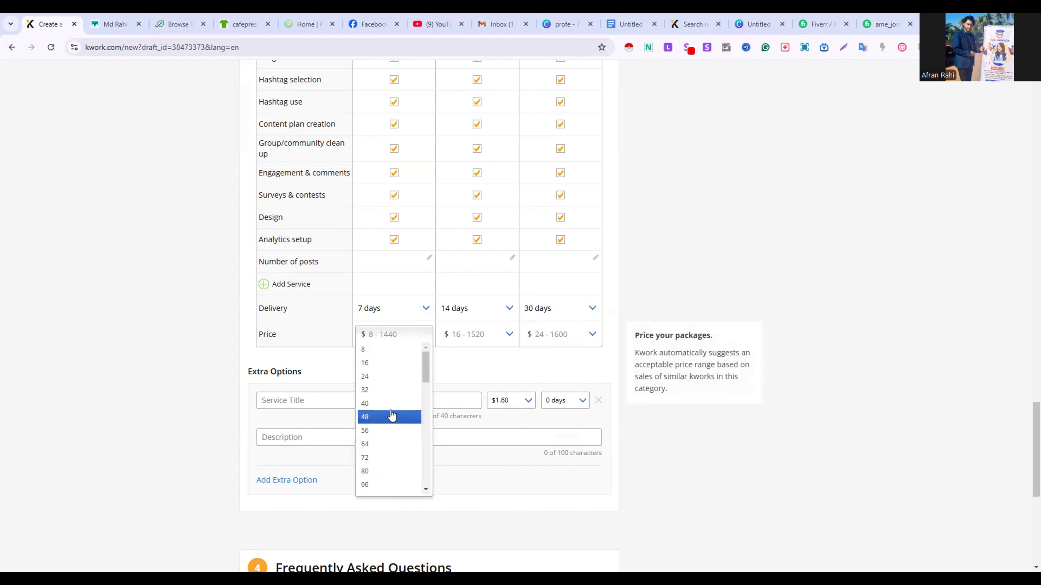
{"action": "left_click", "coordinate": [390, 396]}
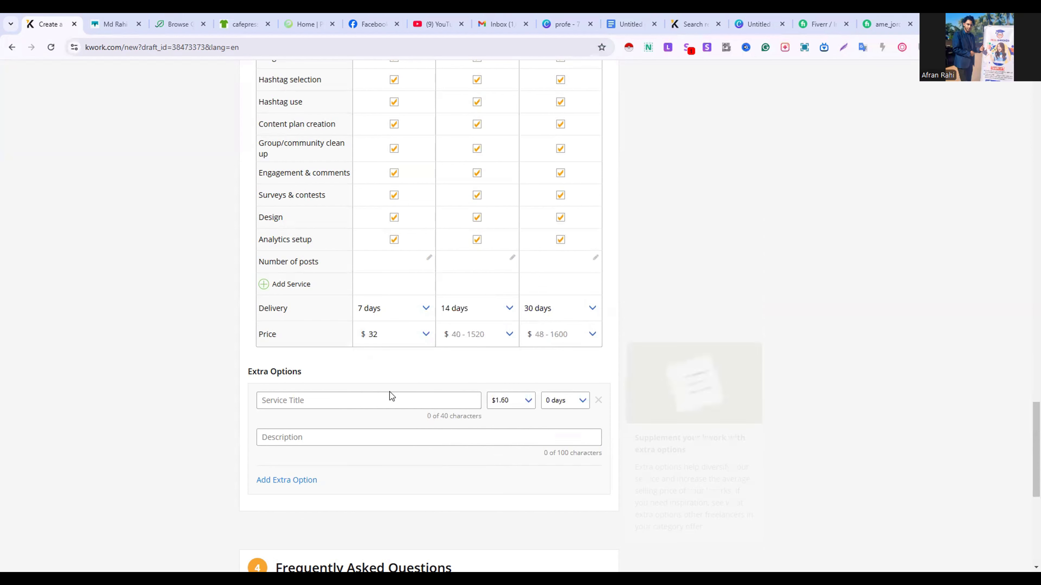
{"action": "left_click", "coordinate": [471, 333]}
{"action": "scroll", "coordinate": [464, 432], "scroll_direction": "down", "scroll_amount": 1}
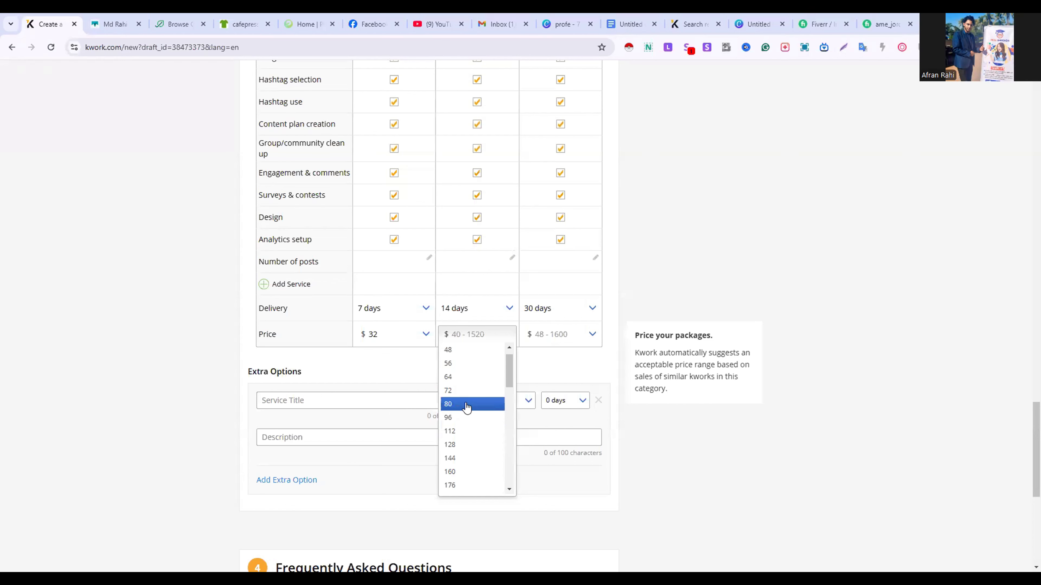
{"action": "left_click", "coordinate": [466, 417]}
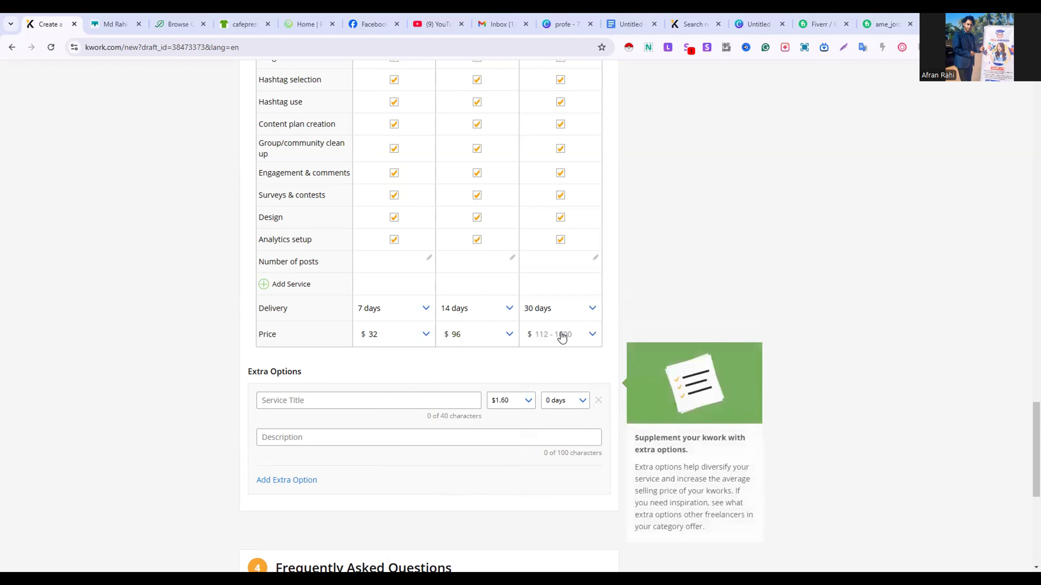
Set the package price to $192 for Premium and $40 for Basic
{"action": "left_click", "coordinate": [561, 335]}
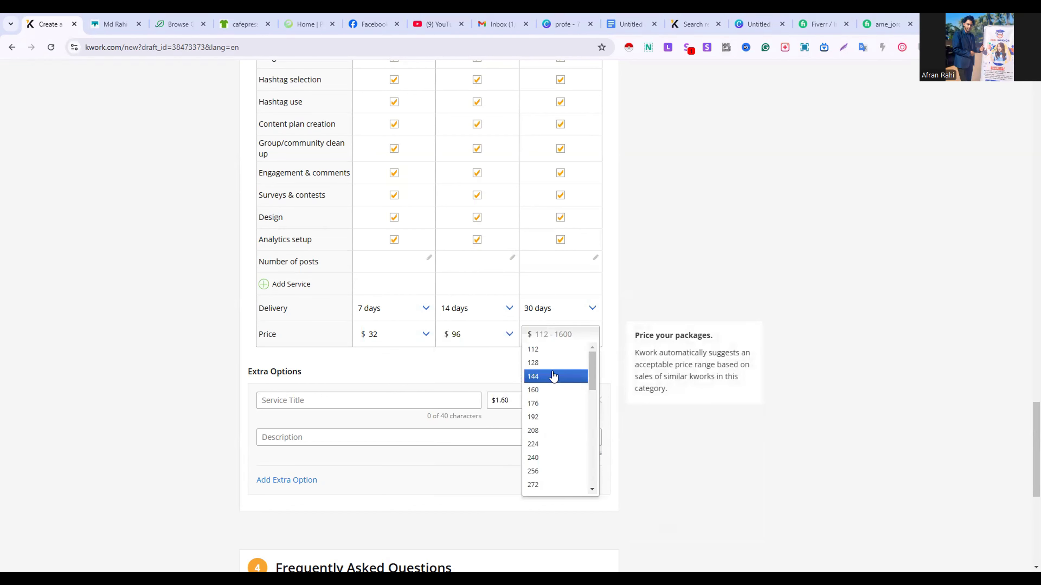
{"action": "left_click", "coordinate": [548, 416]}
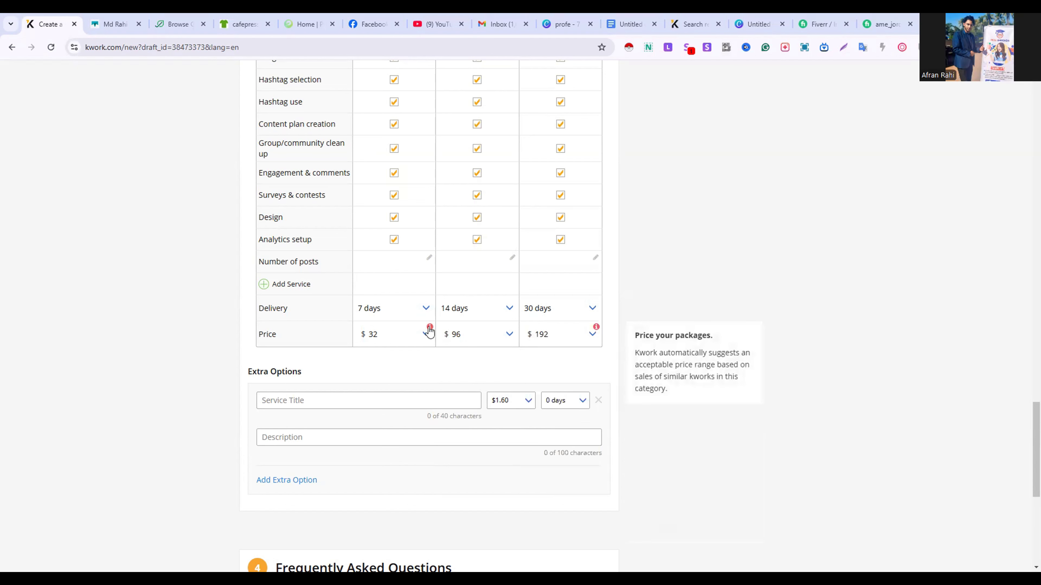
{"action": "mouse_move", "coordinate": [429, 328]}
{"action": "left_click", "coordinate": [424, 335]}
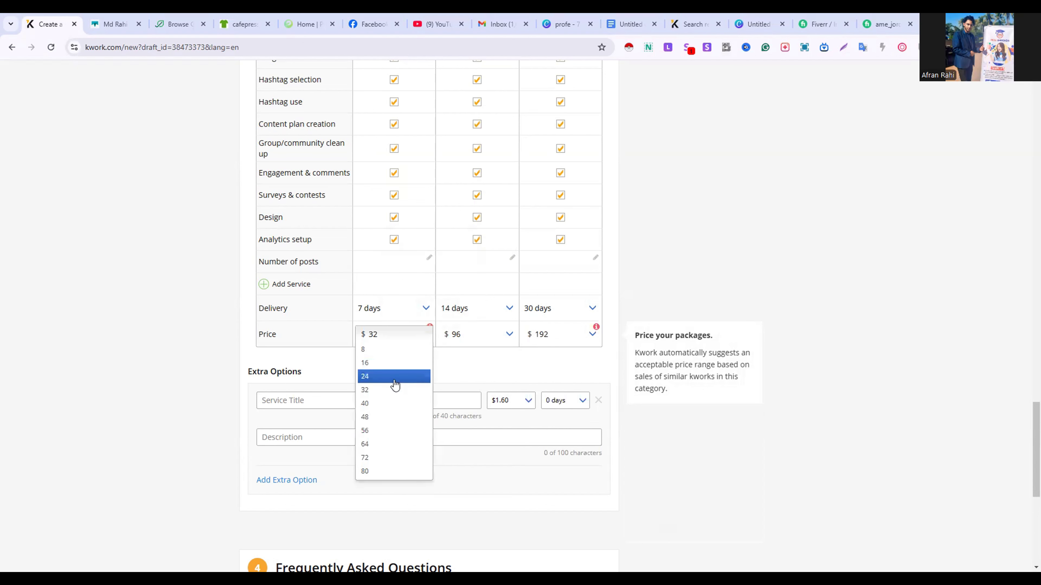
{"action": "left_click", "coordinate": [394, 377]}
{"action": "left_click", "coordinate": [423, 336]}
{"action": "left_click", "coordinate": [398, 404]}
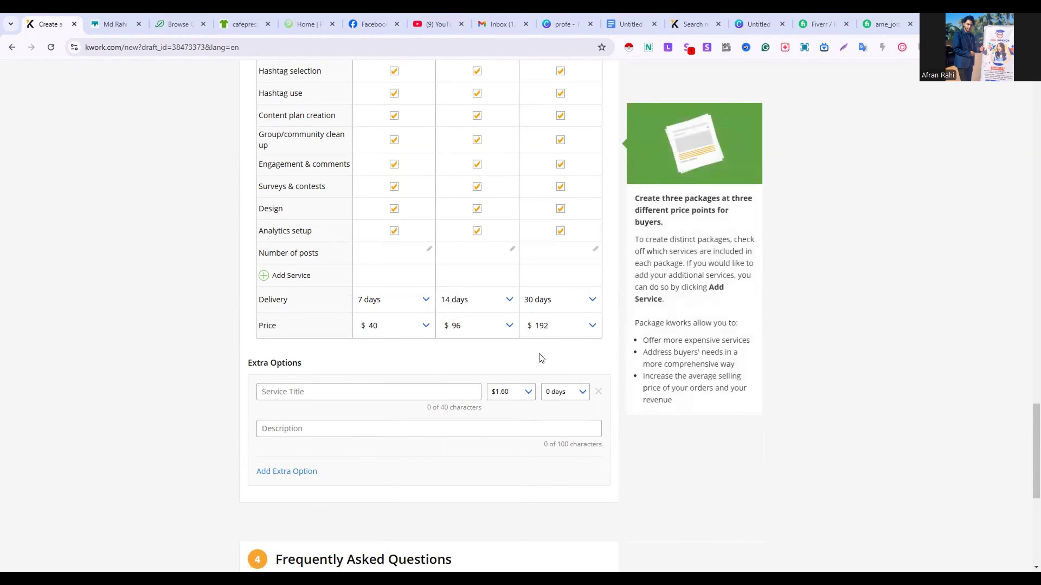
Try to submit the kwork, leaving the extra options and frequently asked questions empty
{"action": "scroll", "coordinate": [536, 355], "scroll_direction": "down", "scroll_amount": 1}
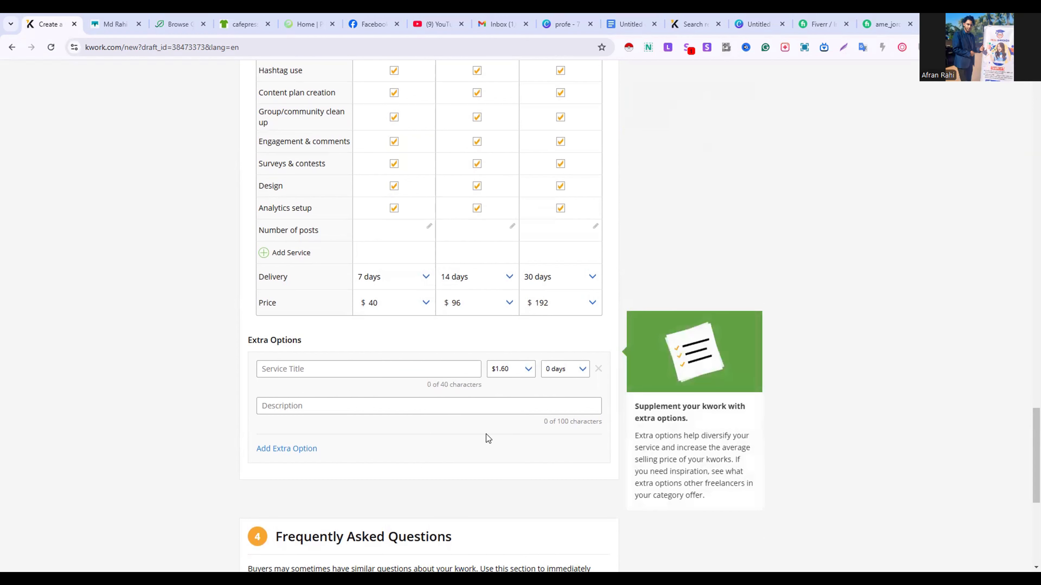
{"action": "scroll", "coordinate": [486, 435], "scroll_direction": "down", "scroll_amount": 3}
{"action": "scroll", "coordinate": [486, 435], "scroll_direction": "down", "scroll_amount": 1}
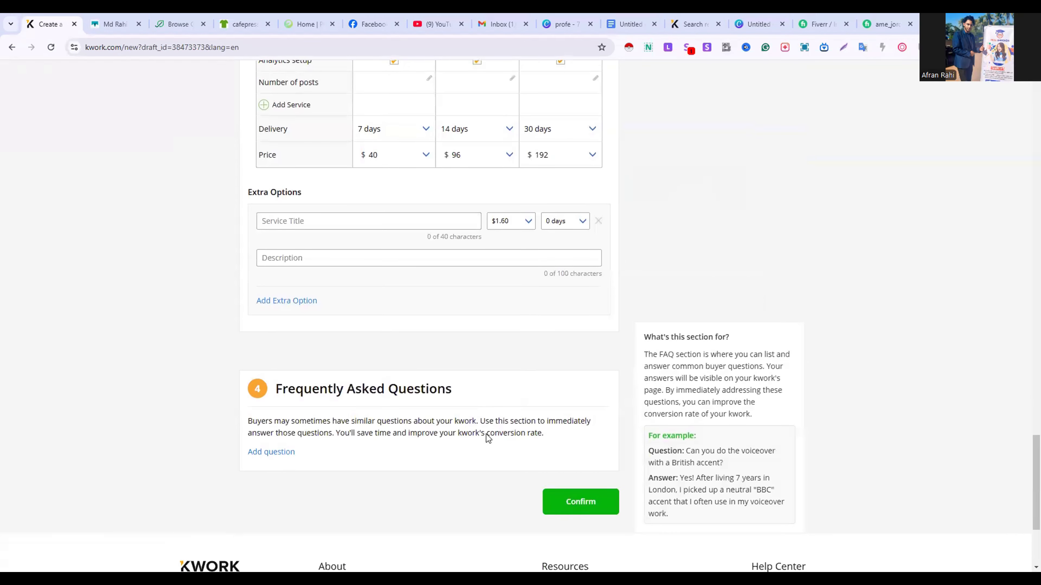
{"action": "left_click", "coordinate": [572, 505]}
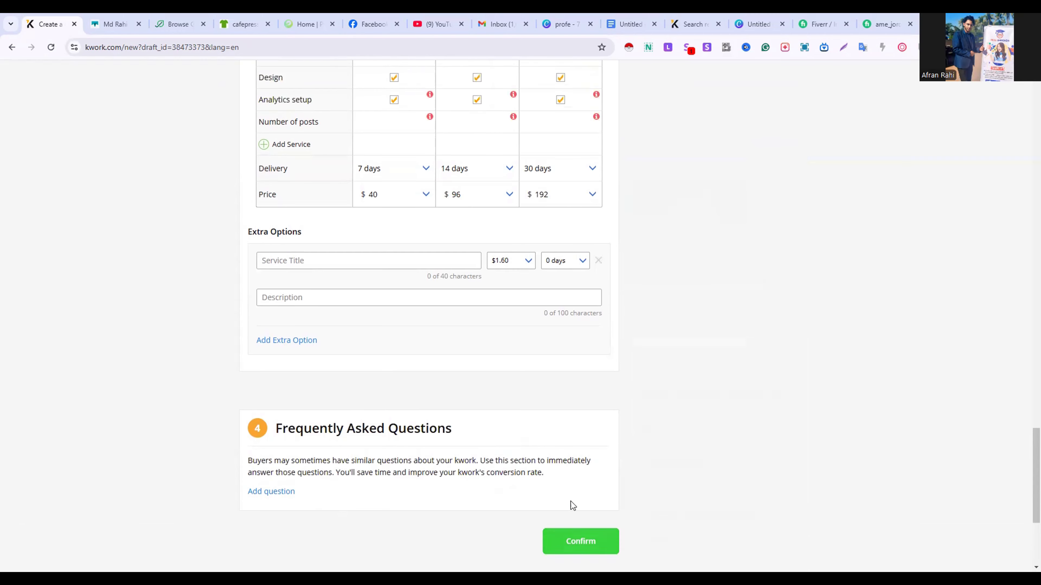
Set the number of posts to 1 for Basic, 15 for Standard and 30 for Premium, and try submitting the kwork again
{"action": "scroll", "coordinate": [507, 215], "scroll_direction": "up", "scroll_amount": 1}
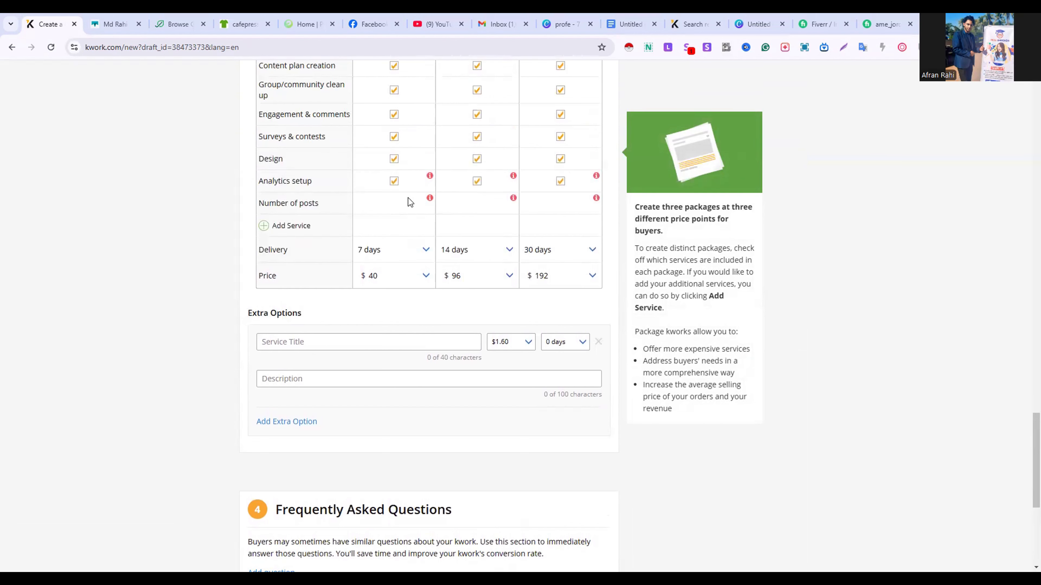
{"action": "scroll", "coordinate": [409, 201], "scroll_direction": "up", "scroll_amount": 7}
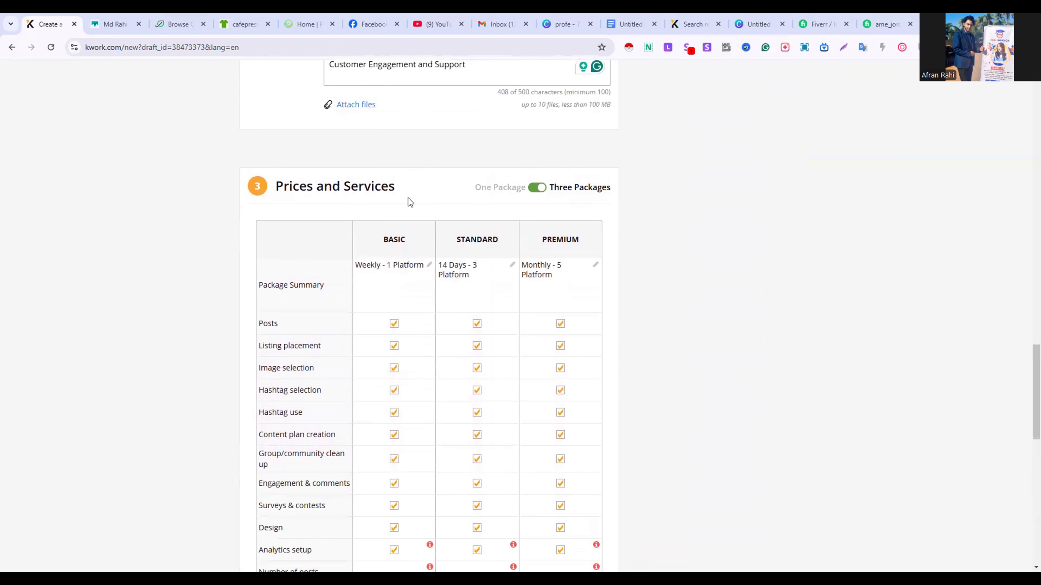
{"action": "scroll", "coordinate": [408, 200], "scroll_direction": "down", "scroll_amount": 4}
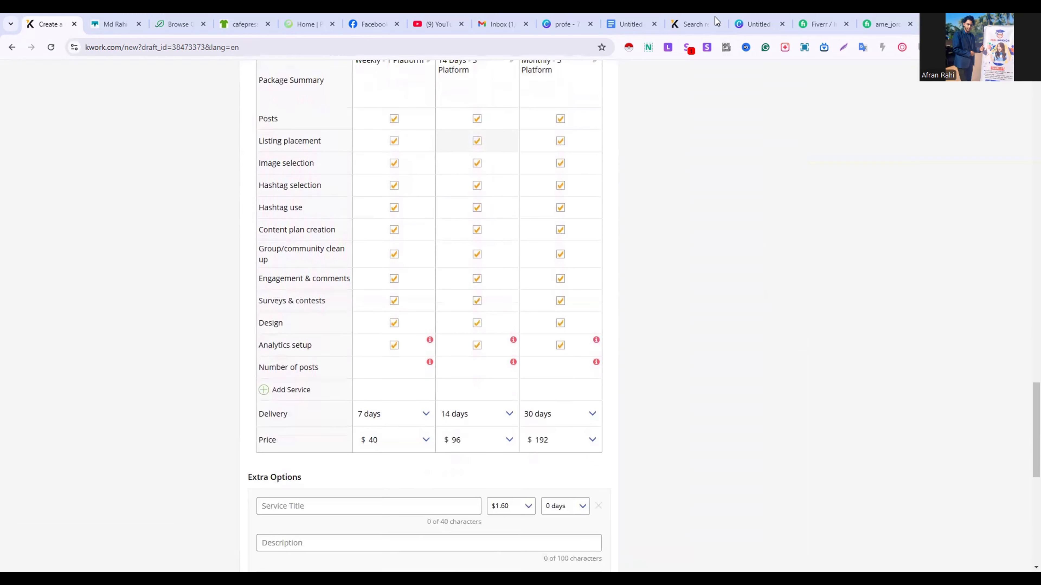
{"action": "left_click", "coordinate": [415, 364]}
{"action": "type", "text": "1"}
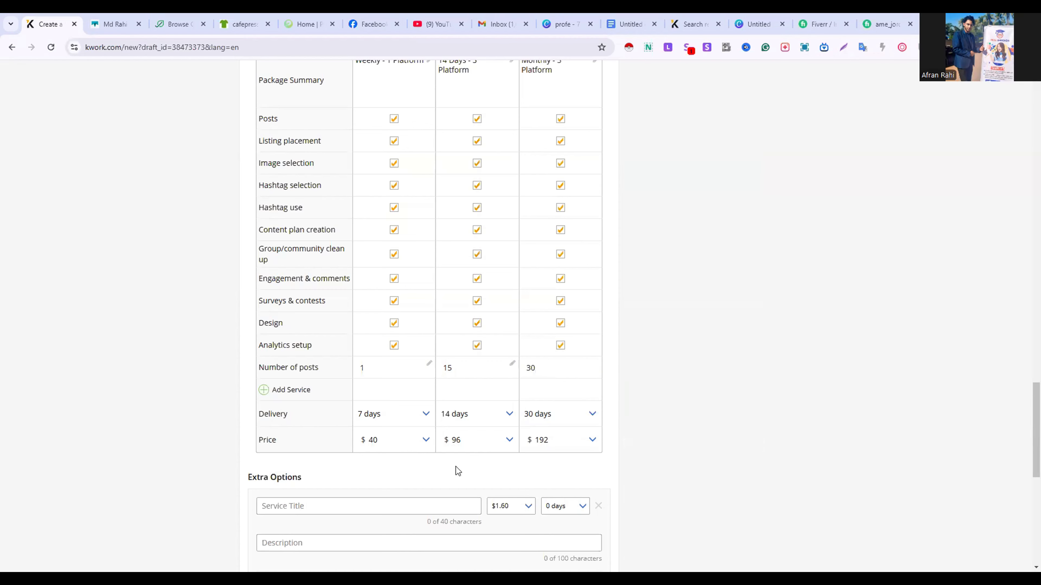
{"action": "scroll", "coordinate": [455, 467], "scroll_direction": "down", "scroll_amount": 5}
{"action": "scroll", "coordinate": [456, 467], "scroll_direction": "down", "scroll_amount": 1}
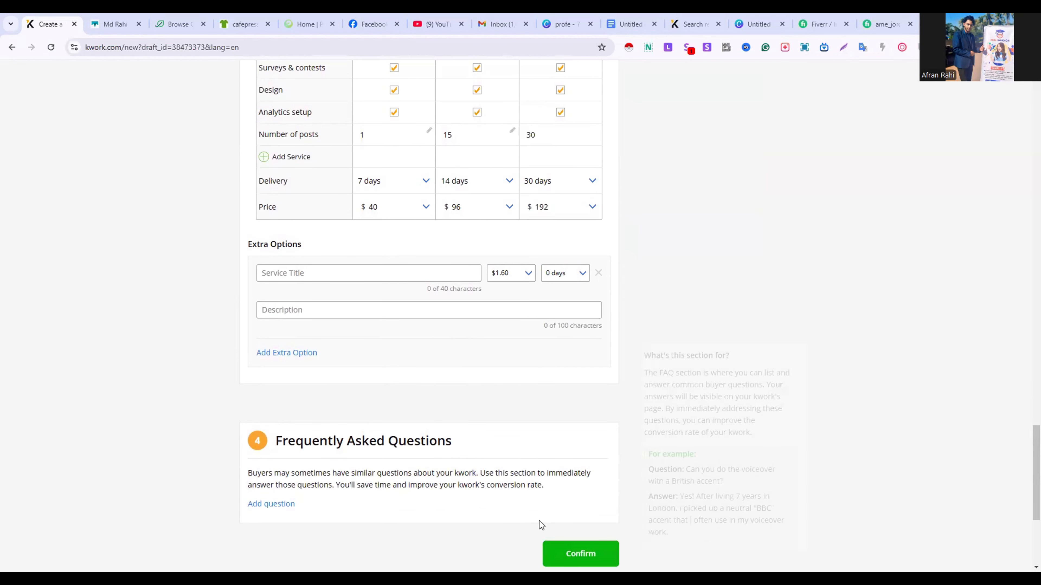
{"action": "left_click", "coordinate": [581, 553]}
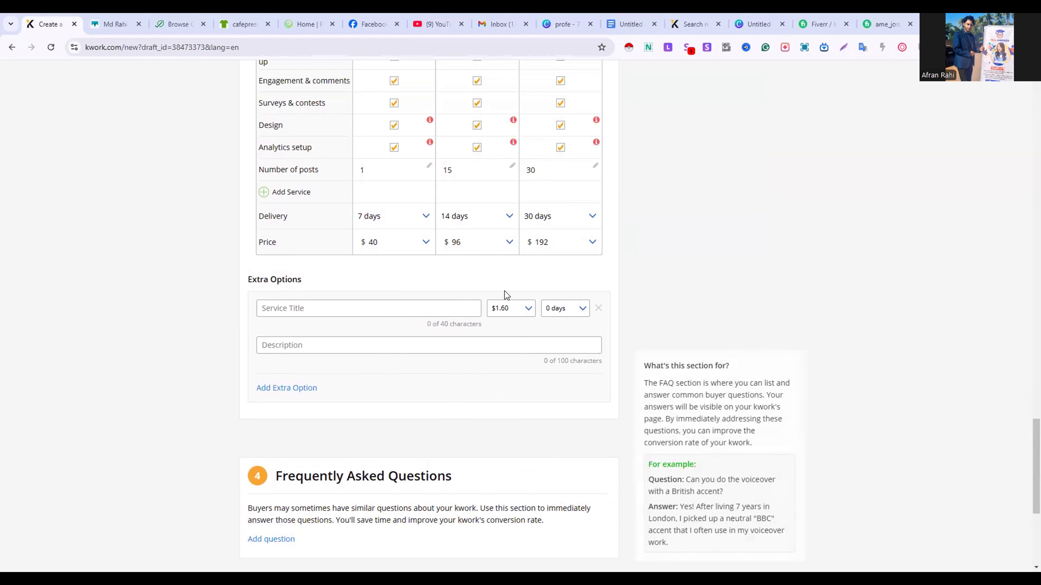
Exclude Design and Analytics setup from all three packages and submit the kwork for approval
{"action": "scroll", "coordinate": [410, 181], "scroll_direction": "up", "scroll_amount": 1}
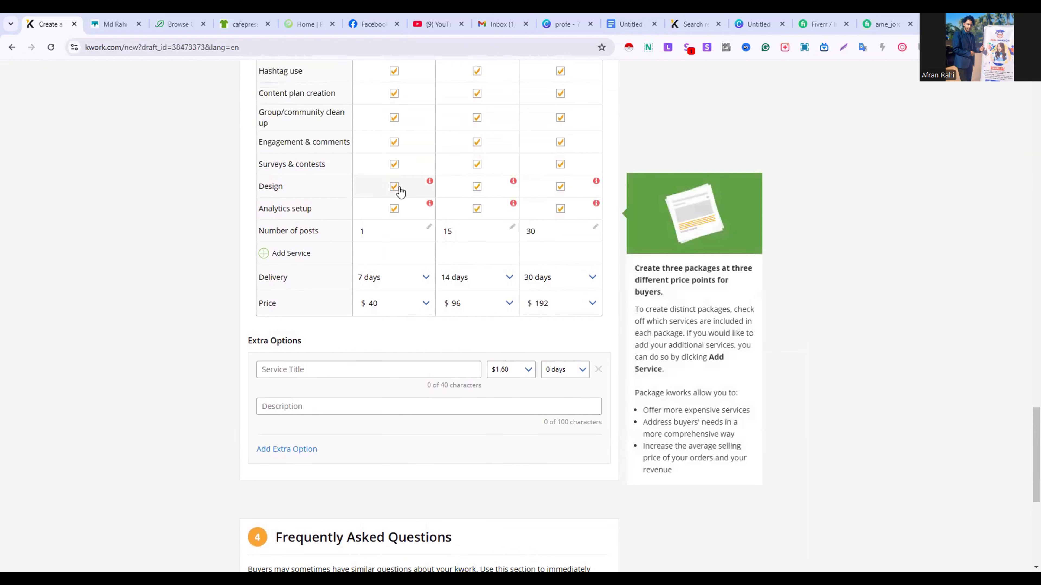
{"action": "left_click", "coordinate": [397, 187]}
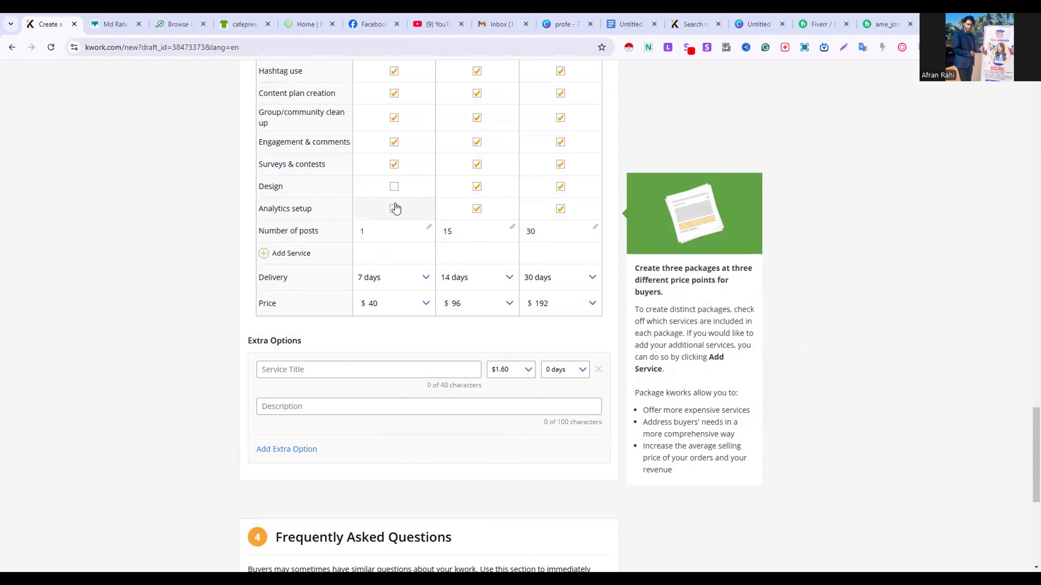
{"action": "scroll", "coordinate": [522, 324], "scroll_direction": "down", "scroll_amount": 4}
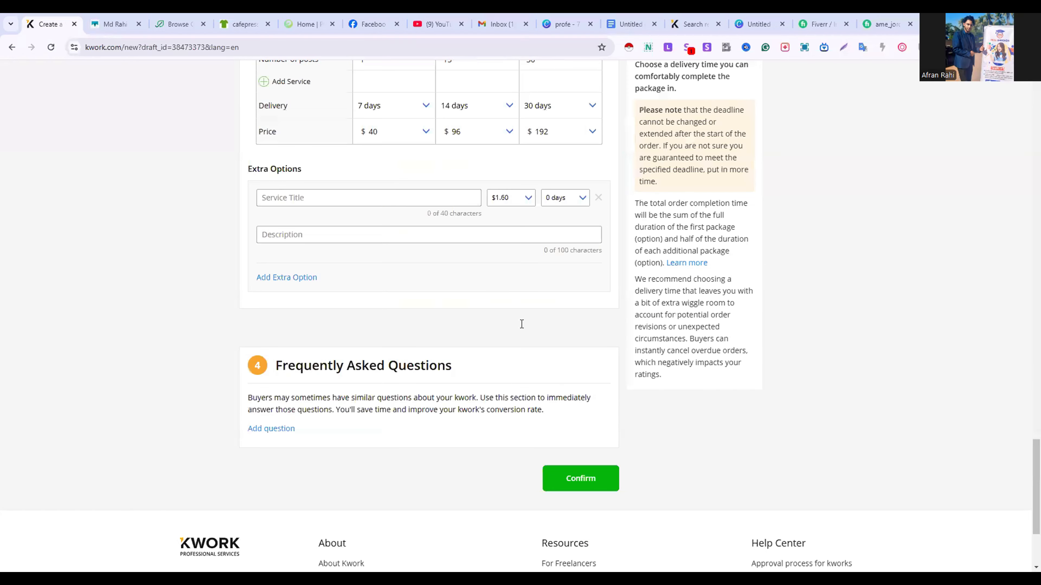
{"action": "scroll", "coordinate": [572, 389], "scroll_direction": "down", "scroll_amount": 2}
{"action": "scroll", "coordinate": [573, 389], "scroll_direction": "up", "scroll_amount": 5}
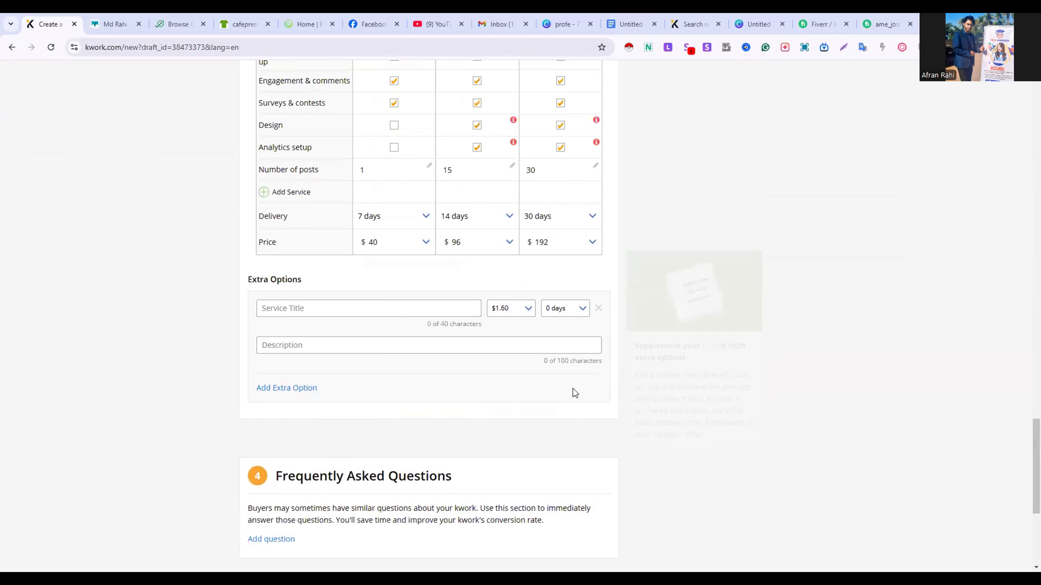
{"action": "left_click", "coordinate": [560, 134]}
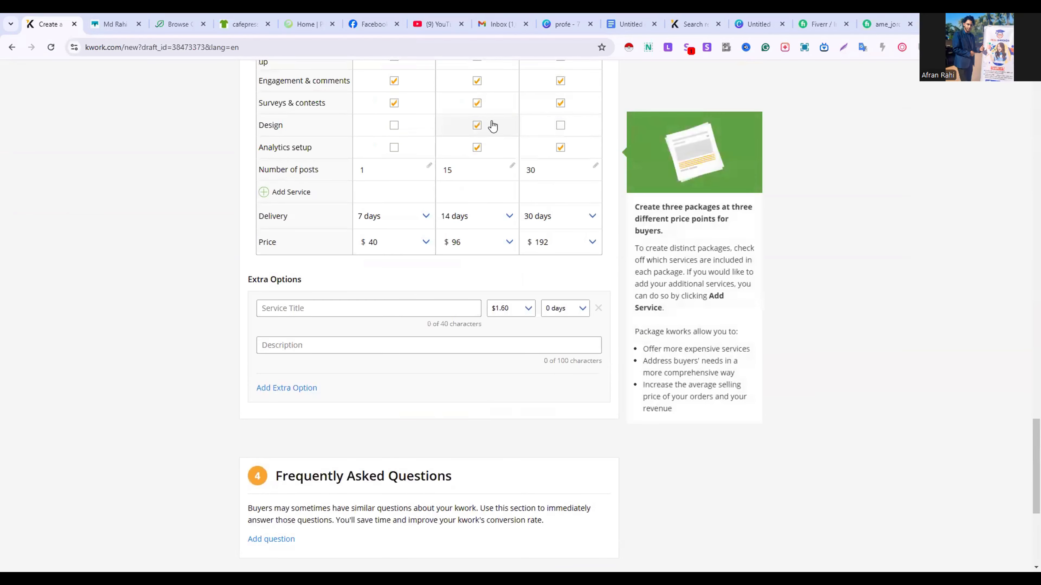
{"action": "left_click", "coordinate": [492, 124]}
{"action": "left_click", "coordinate": [484, 155]}
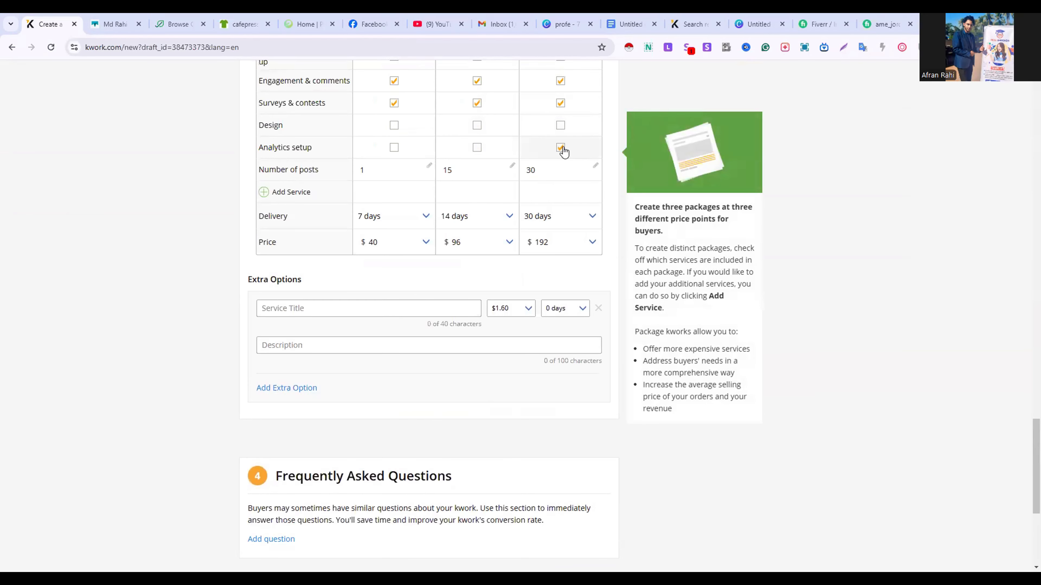
{"action": "left_click", "coordinate": [560, 148]}
{"action": "scroll", "coordinate": [557, 253], "scroll_direction": "down", "scroll_amount": 5}
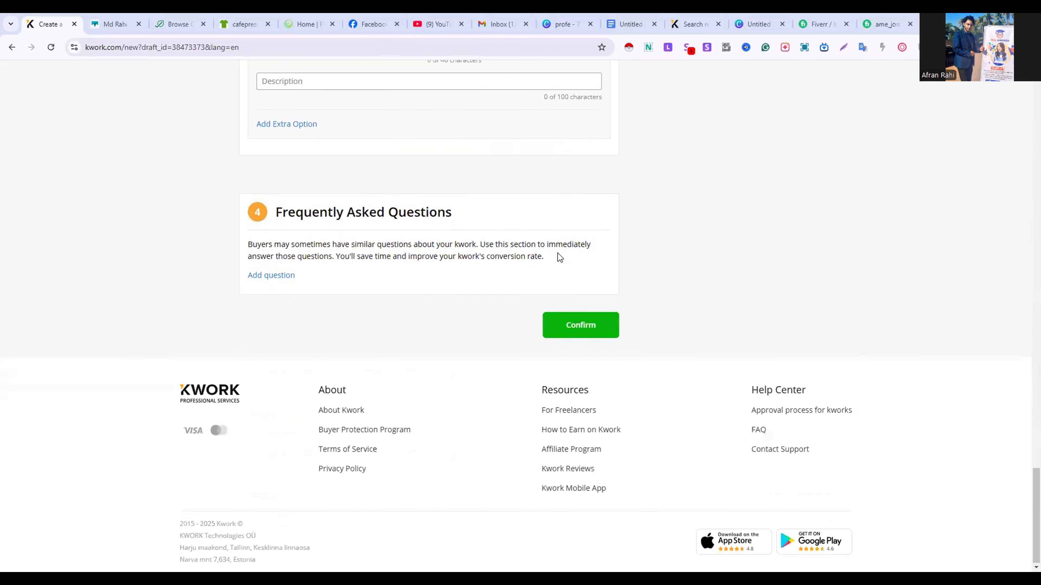
{"action": "left_click", "coordinate": [578, 327]}
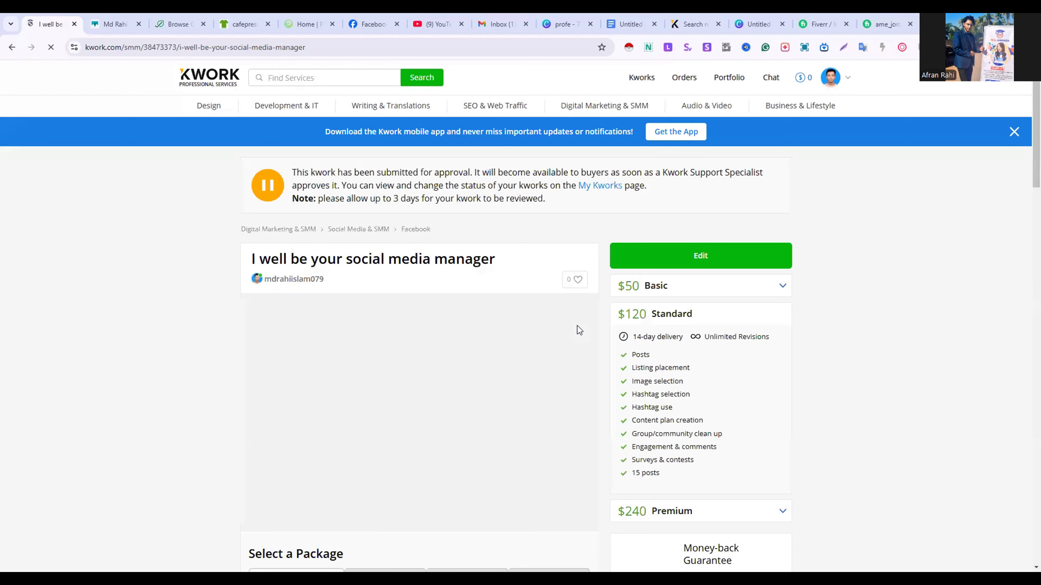
Review the submitted kwork's page, including the cover image, package comparison table, overview, platforms and buyer requirements
{"action": "scroll", "coordinate": [577, 326], "scroll_direction": "down", "scroll_amount": 6}
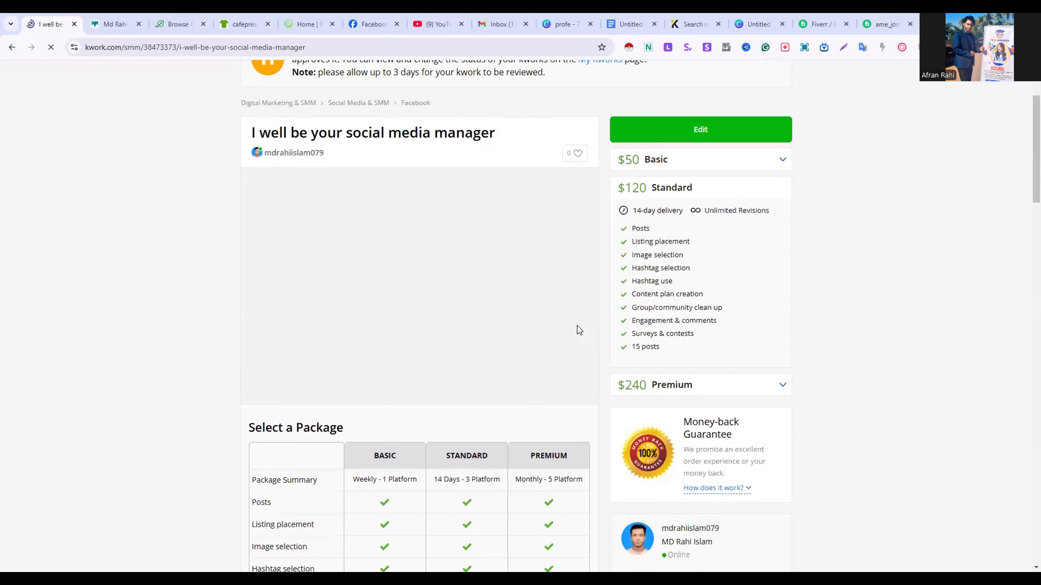
{"action": "scroll", "coordinate": [578, 326], "scroll_direction": "down", "scroll_amount": 7}
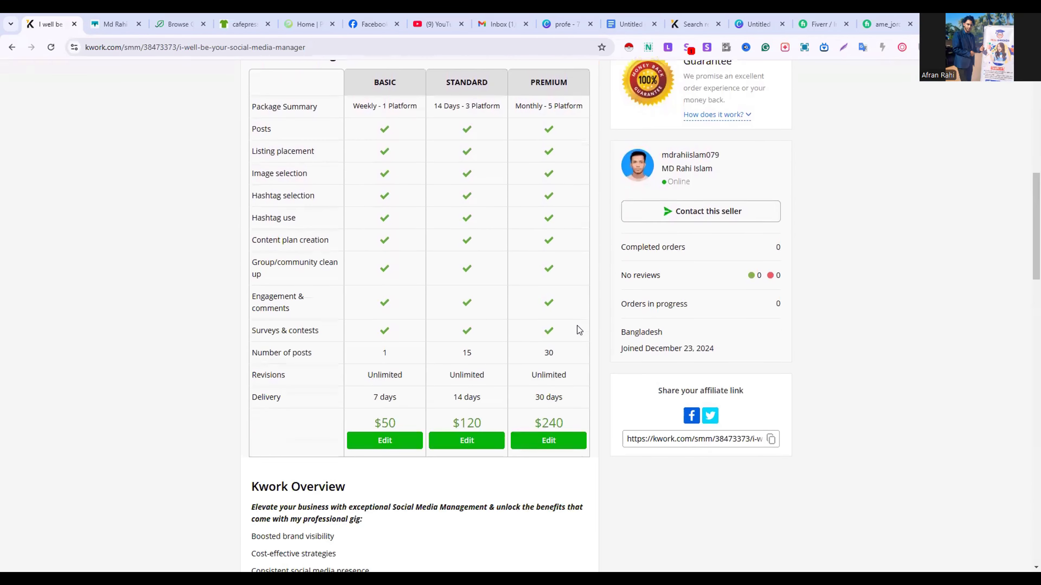
{"action": "scroll", "coordinate": [577, 325], "scroll_direction": "up", "scroll_amount": 13}
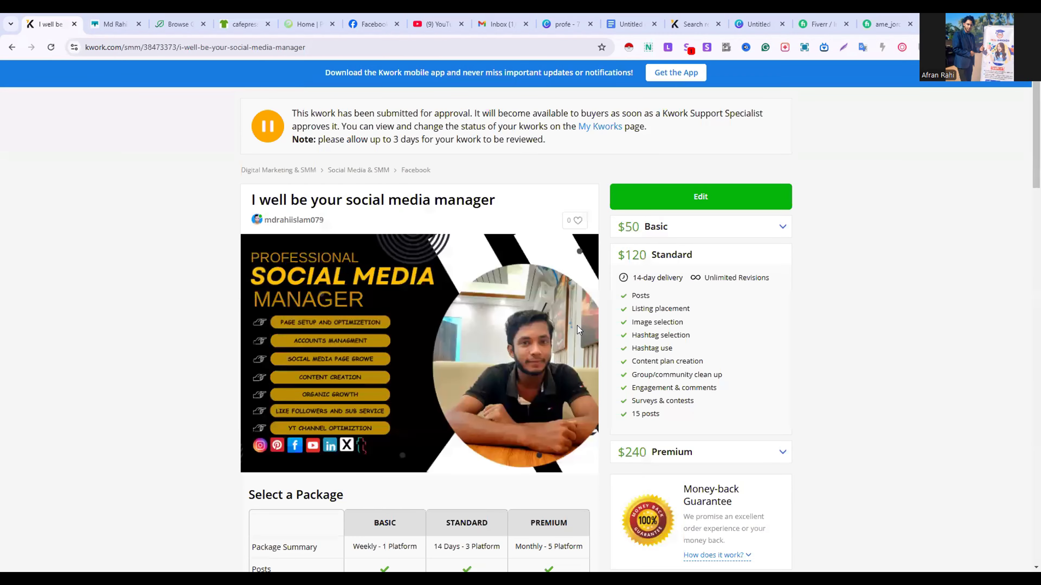
{"action": "scroll", "coordinate": [577, 325], "scroll_direction": "down", "scroll_amount": 1}
{"action": "scroll", "coordinate": [577, 326], "scroll_direction": "up", "scroll_amount": 1}
{"action": "scroll", "coordinate": [577, 325], "scroll_direction": "down", "scroll_amount": 1}
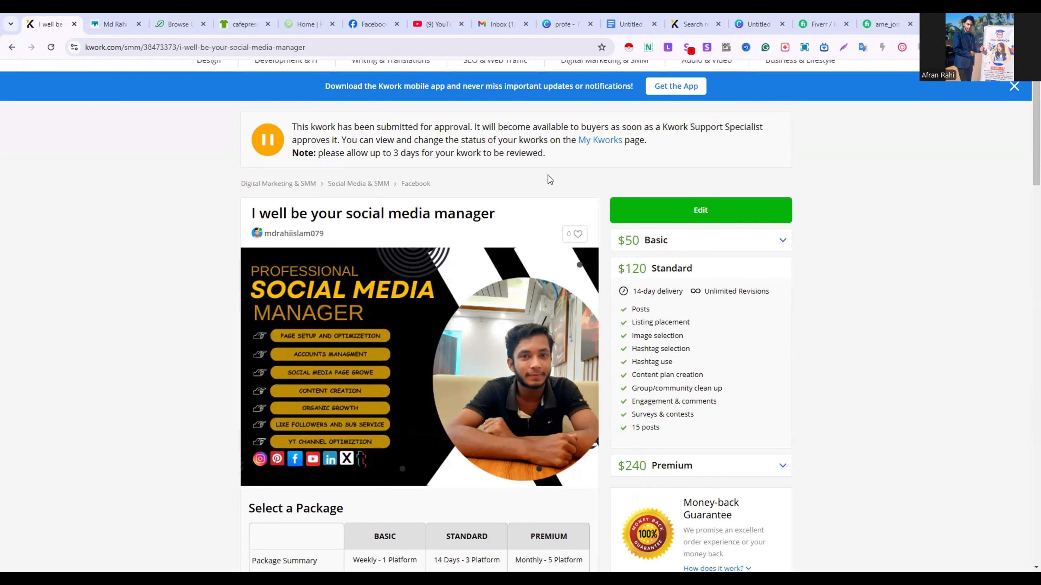
{"action": "scroll", "coordinate": [549, 179], "scroll_direction": "down", "scroll_amount": 10}
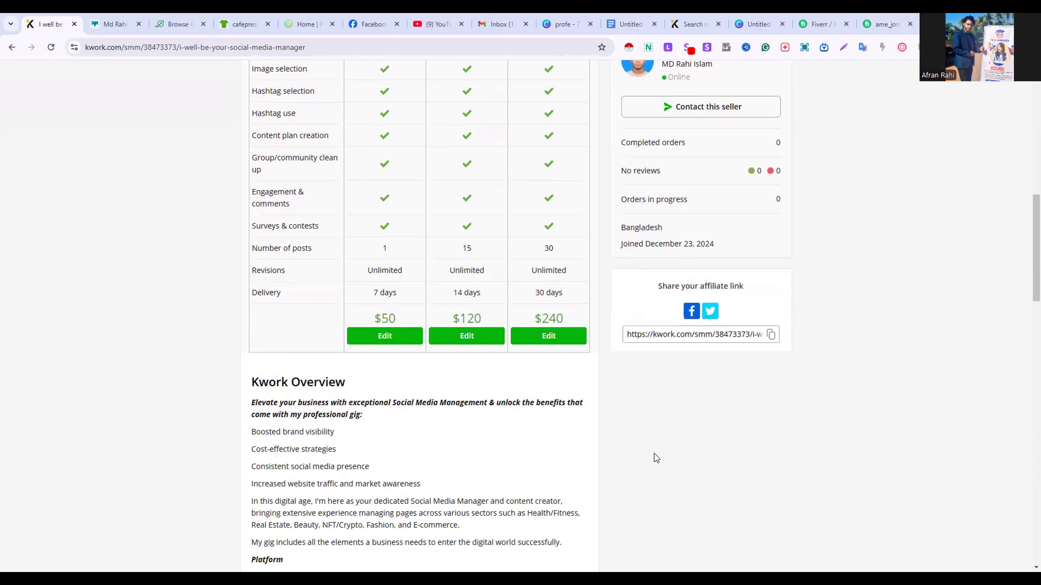
{"action": "scroll", "coordinate": [654, 455], "scroll_direction": "down", "scroll_amount": 8}
{"action": "scroll", "coordinate": [654, 455], "scroll_direction": "down", "scroll_amount": 6}
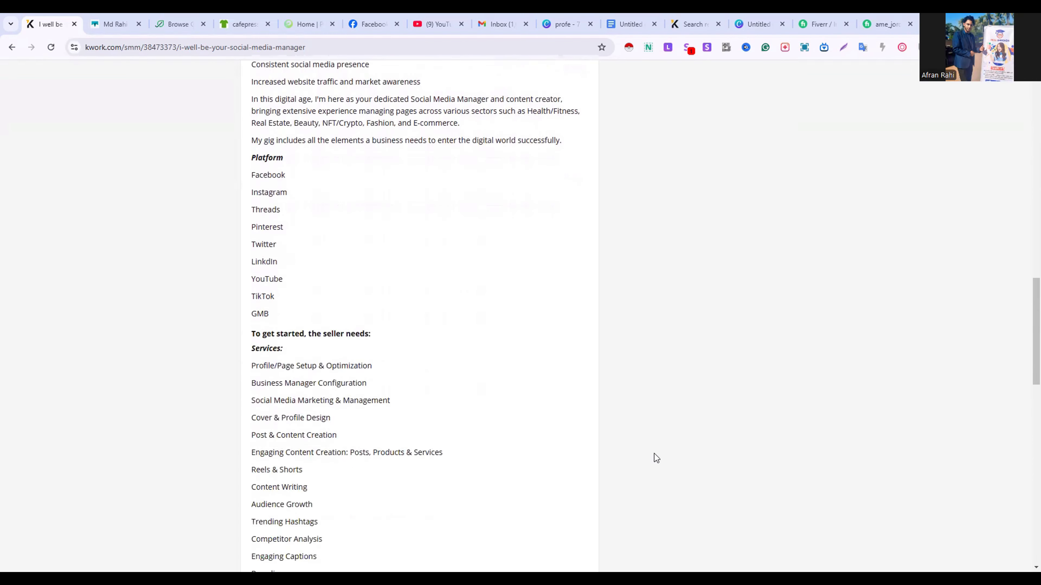